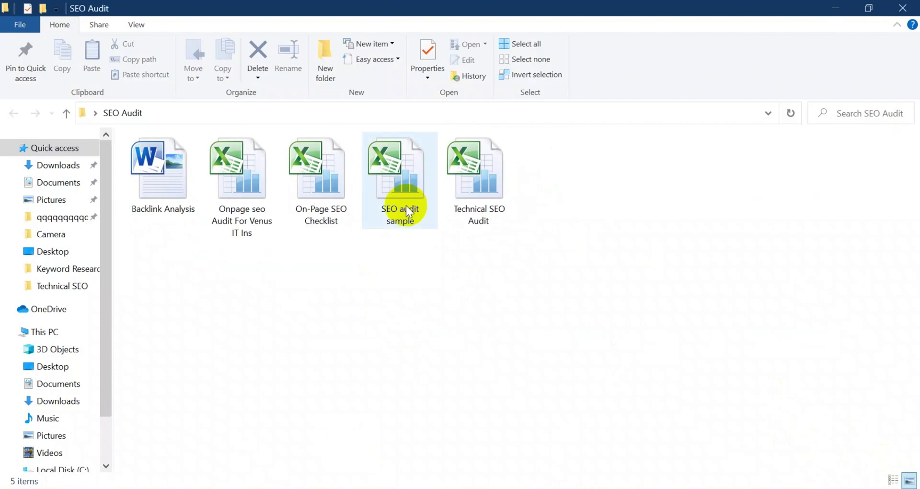
Step: Open the "SEO audit sample" workbook from the SEO Audit folder, enable editing and maximize its window
{"action": "left_click", "coordinate": [401, 216]}
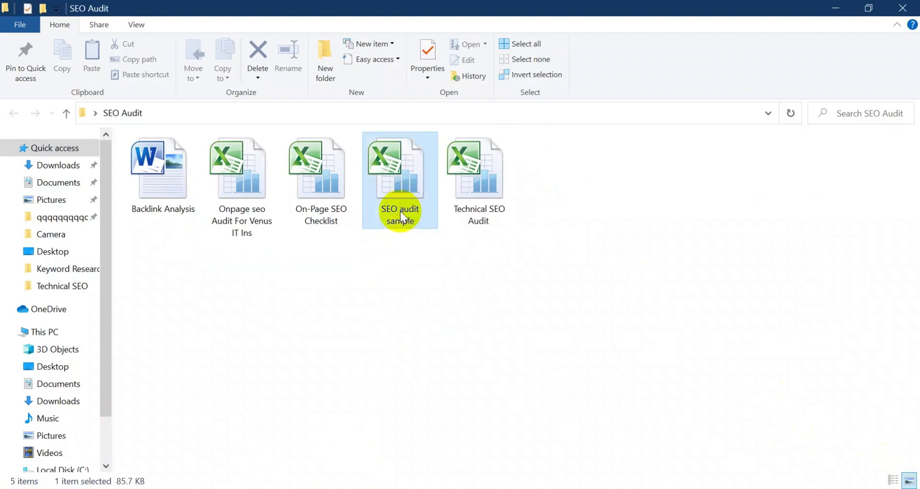
{"action": "double_click", "coordinate": [400, 215]}
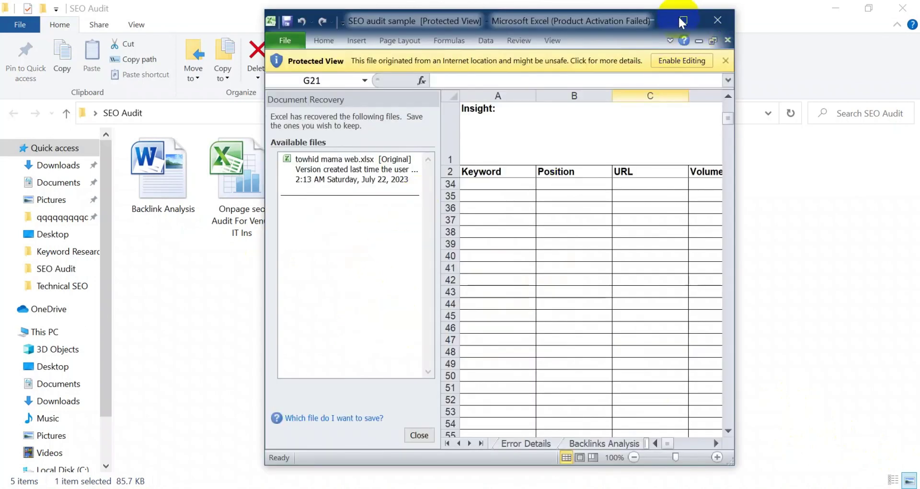
{"action": "left_click", "coordinate": [664, 95]}
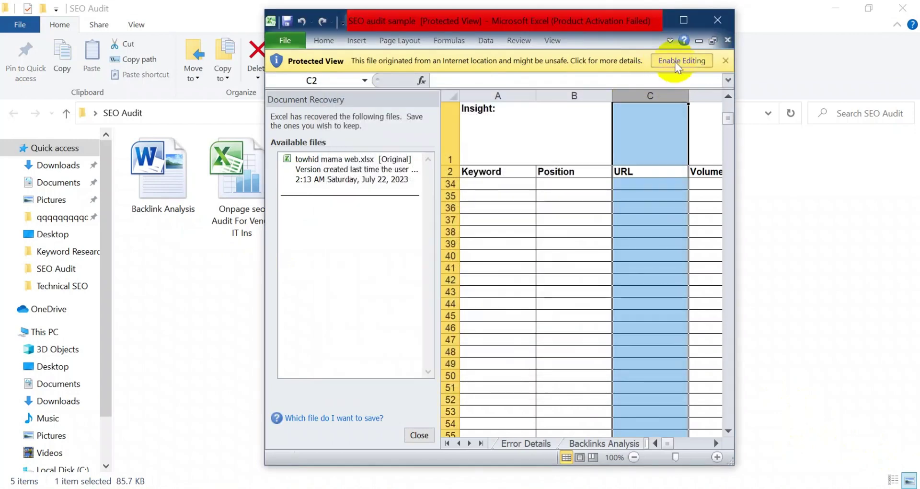
{"action": "left_click", "coordinate": [677, 62]}
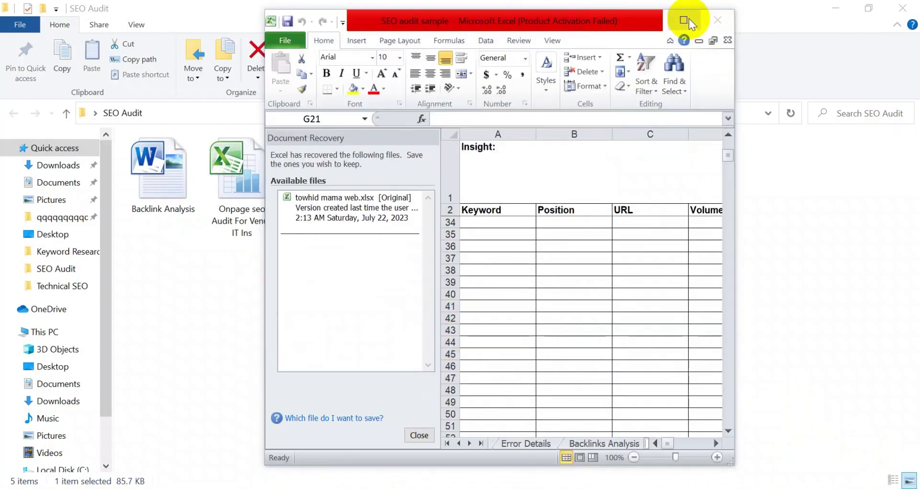
{"action": "left_click", "coordinate": [685, 20]}
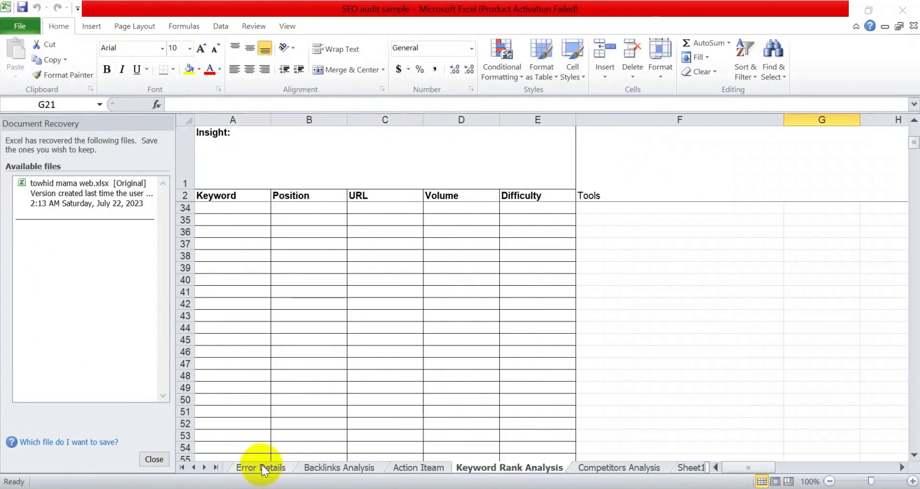
Step: Show the KPI Analysis sheet at the start of the workbook and dismiss the Document Recovery list
{"action": "left_click", "coordinate": [183, 468]}
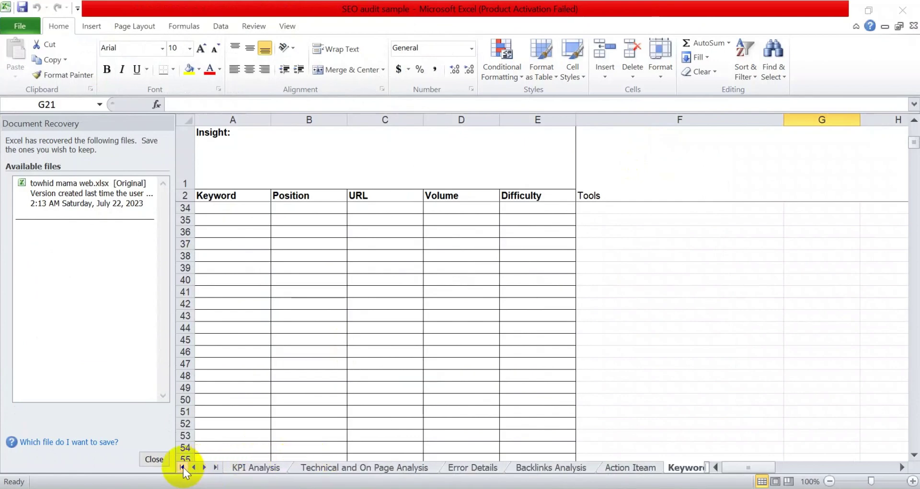
{"action": "left_click", "coordinate": [247, 469]}
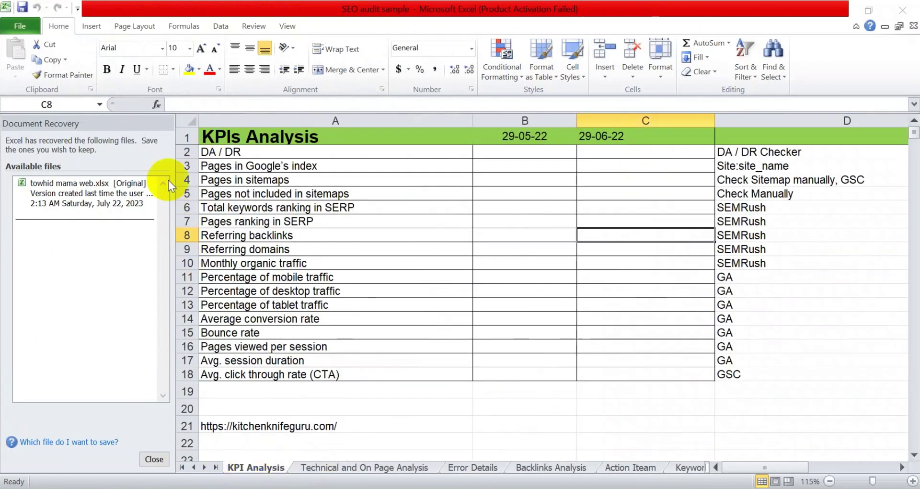
{"action": "left_click", "coordinate": [155, 458]}
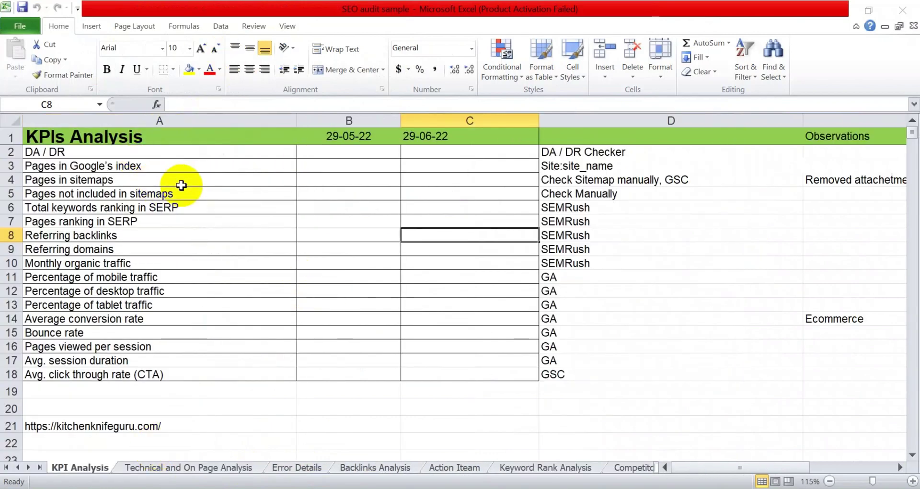
Step: Clear the two dates in header cells B1 and C1 of the KPIs Analysis table
{"action": "left_click", "coordinate": [181, 140]}
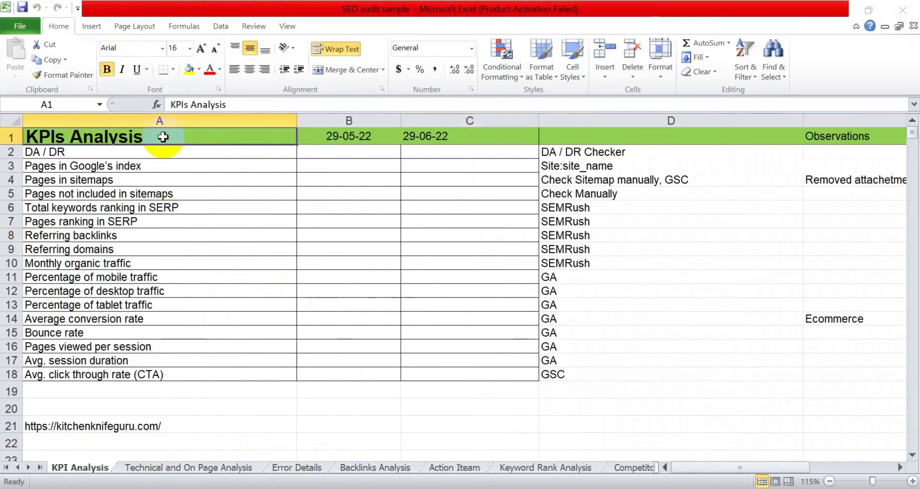
{"action": "left_click", "coordinate": [341, 139]}
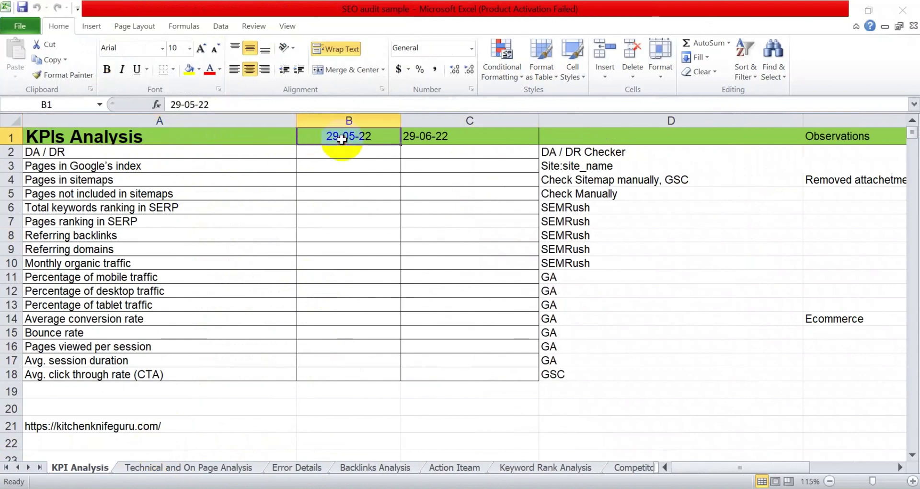
{"action": "key", "text": "Delete"}
{"action": "left_click", "coordinate": [438, 136]}
{"action": "key", "text": "Delete"}
{"action": "left_click", "coordinate": [398, 180]}
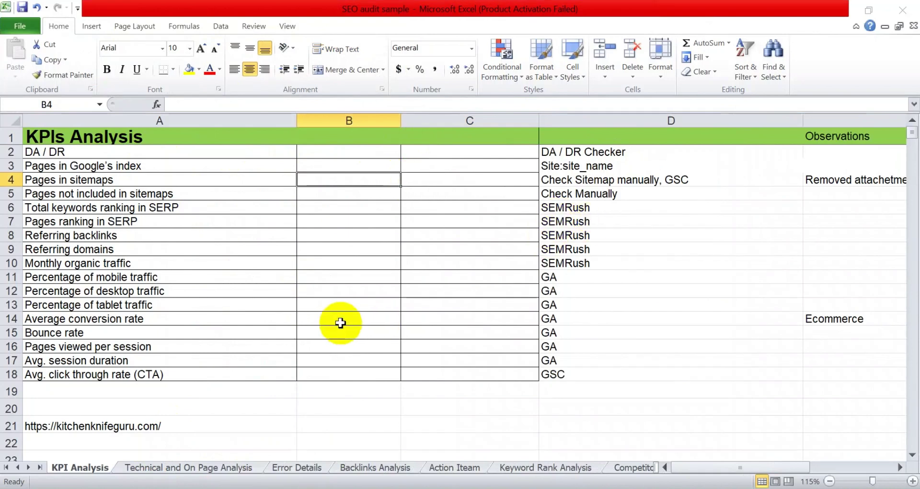
{"action": "left_click_drag", "start_coordinate": [236, 163], "coordinate": [242, 200]}
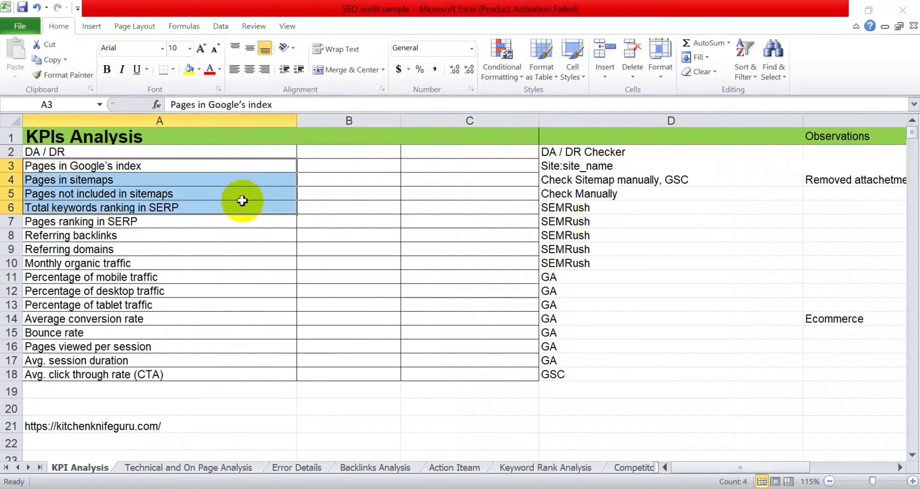
{"action": "left_click", "coordinate": [307, 218]}
{"action": "left_click", "coordinate": [218, 165]}
{"action": "left_click_drag", "start_coordinate": [226, 172], "coordinate": [234, 331]}
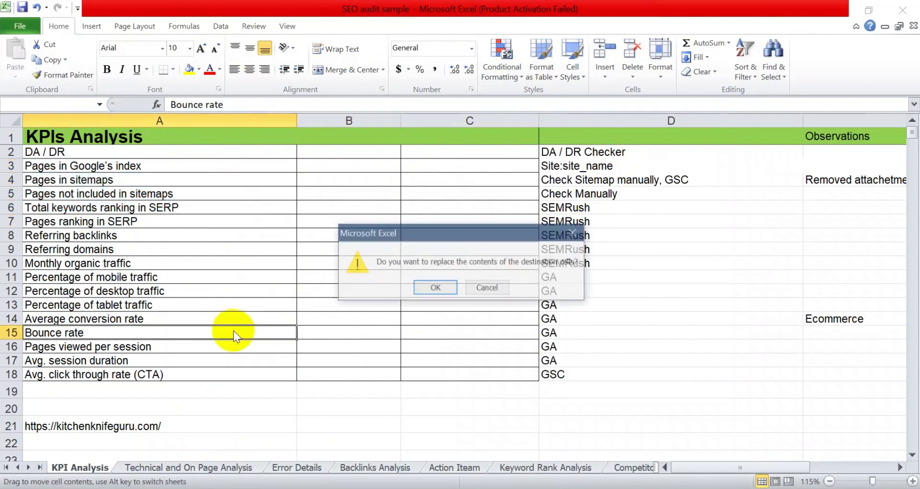
{"action": "left_click", "coordinate": [573, 234]}
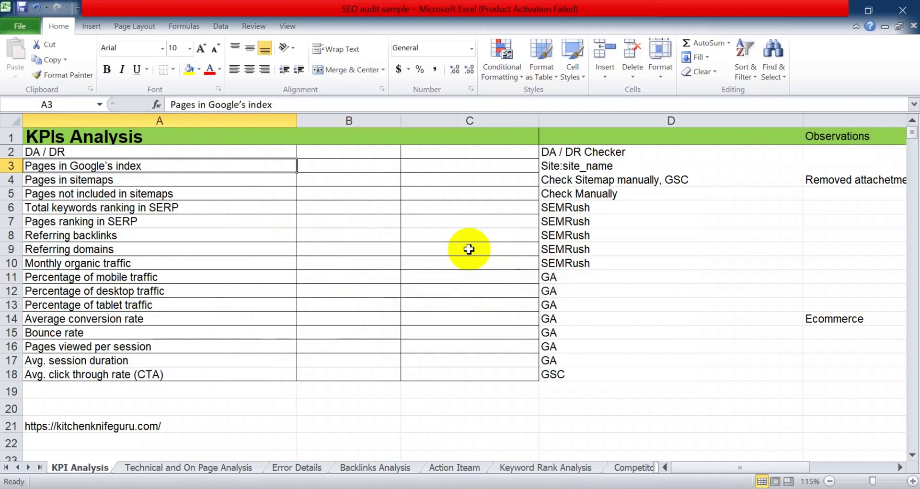
{"action": "left_click", "coordinate": [365, 233]}
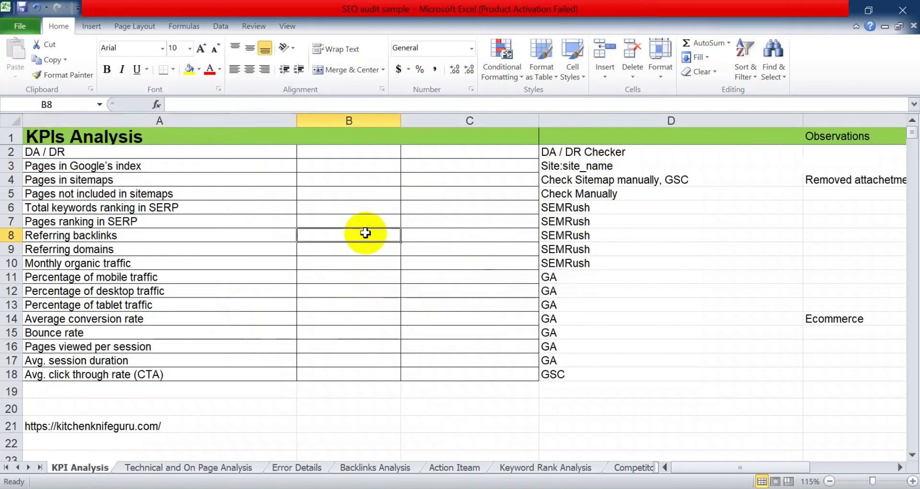
{"action": "left_click", "coordinate": [158, 137]}
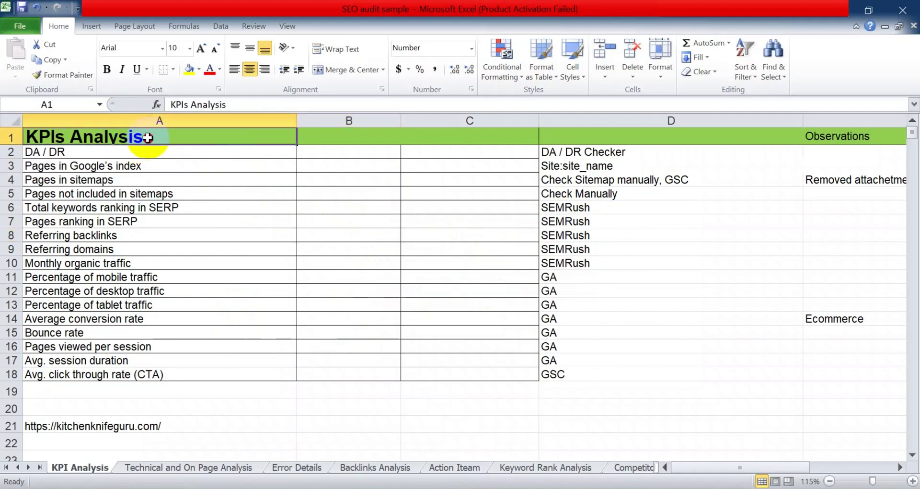
{"action": "left_click", "coordinate": [320, 138]}
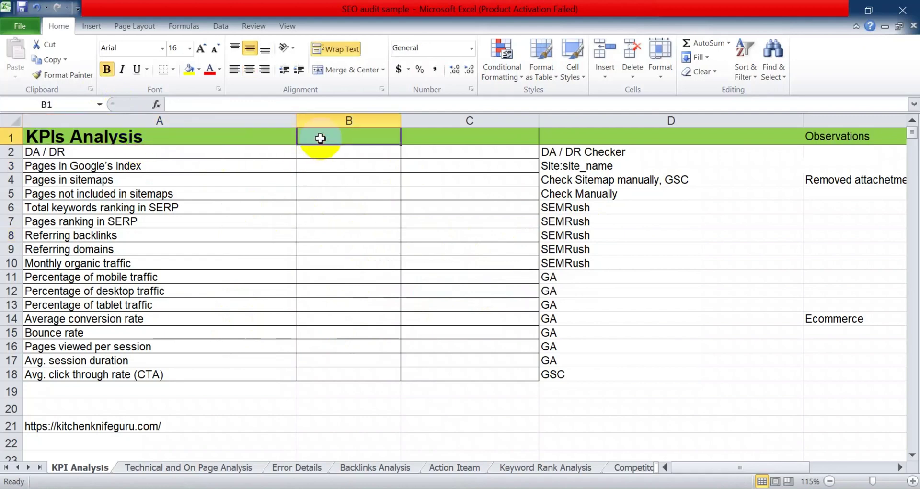
{"action": "left_click", "coordinate": [427, 137]}
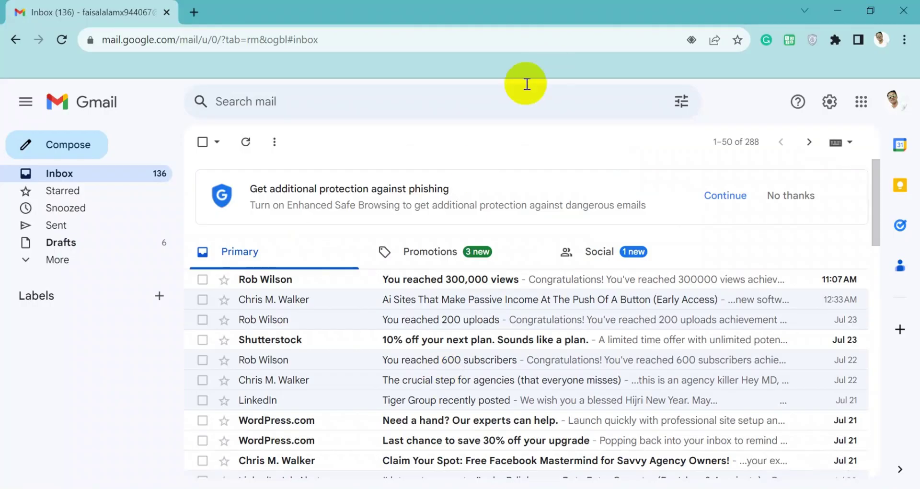
Step: Search Google for "best fishing rod" in a new Chrome tab and look through the ranking pages
{"action": "left_click", "coordinate": [195, 13]}
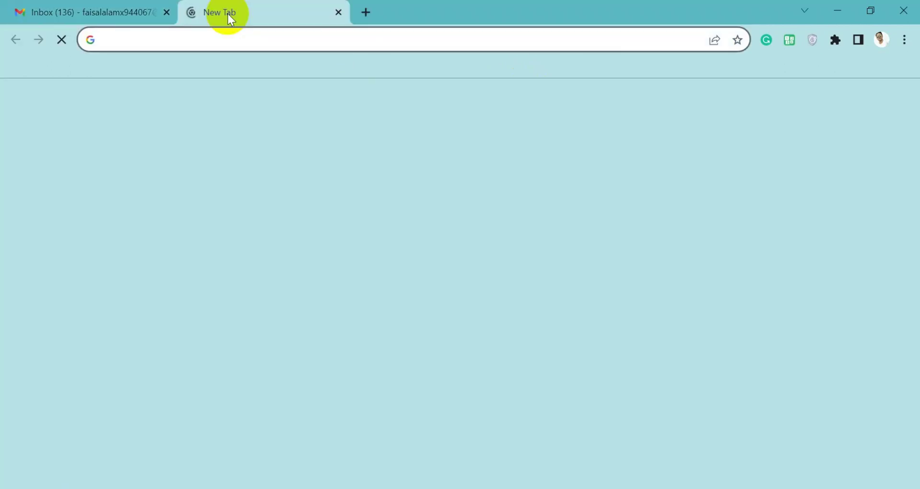
{"action": "type", "text": "best"}
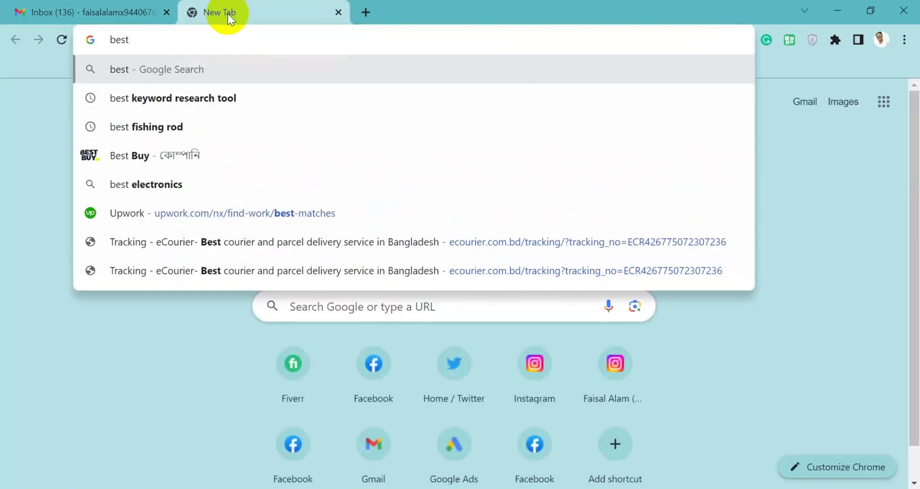
{"action": "key", "text": "Down"}
{"action": "key", "text": "Down"}
{"action": "key", "text": "Down"}
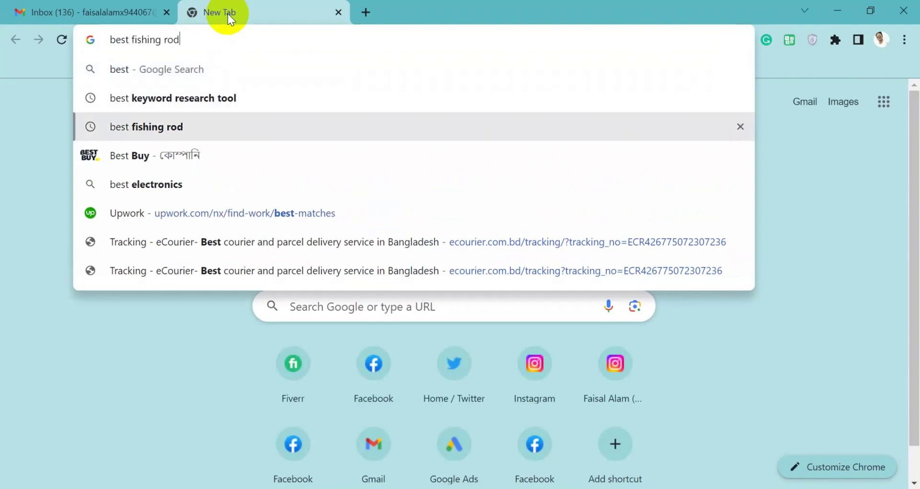
{"action": "key", "text": "Up"}
{"action": "key", "text": "Return"}
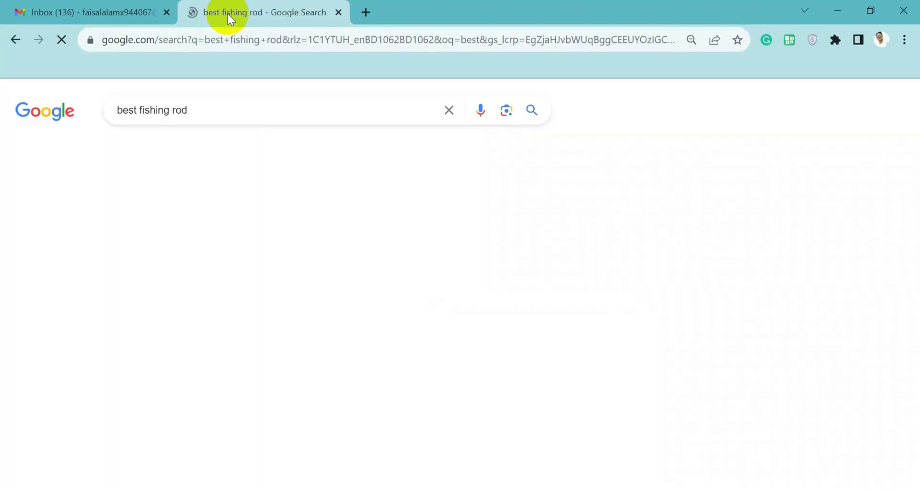
{"action": "scroll", "coordinate": [321, 281], "scroll_direction": "down", "scroll_amount": 7}
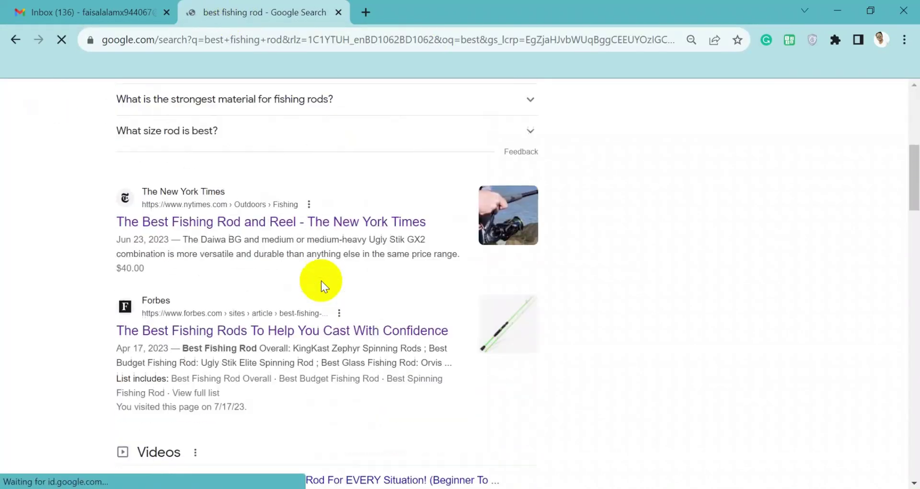
{"action": "scroll", "coordinate": [330, 263], "scroll_direction": "up", "scroll_amount": 7}
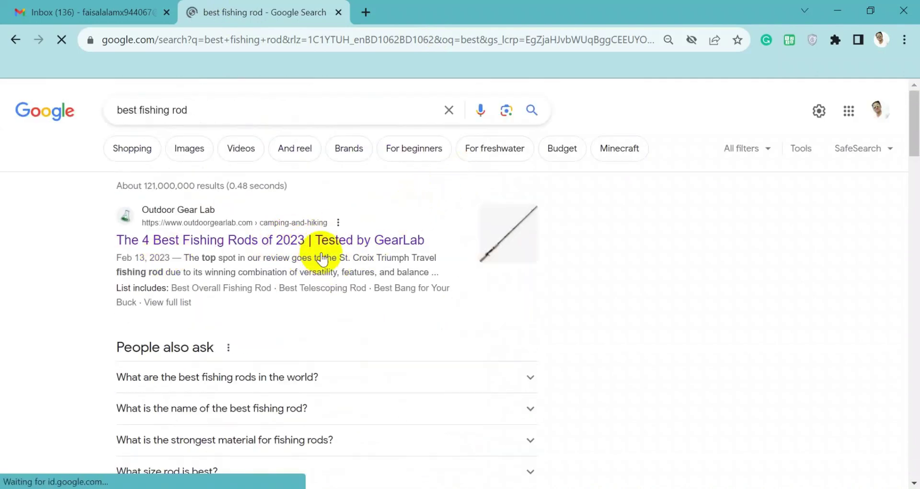
{"action": "scroll", "coordinate": [345, 239], "scroll_direction": "down", "scroll_amount": 4}
{"action": "scroll", "coordinate": [343, 239], "scroll_direction": "down", "scroll_amount": 3}
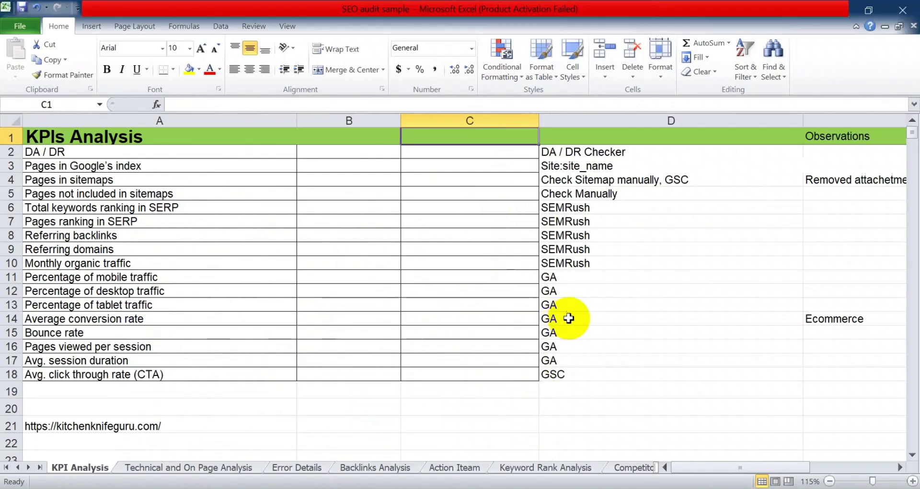
{"action": "left_click", "coordinate": [662, 319]}
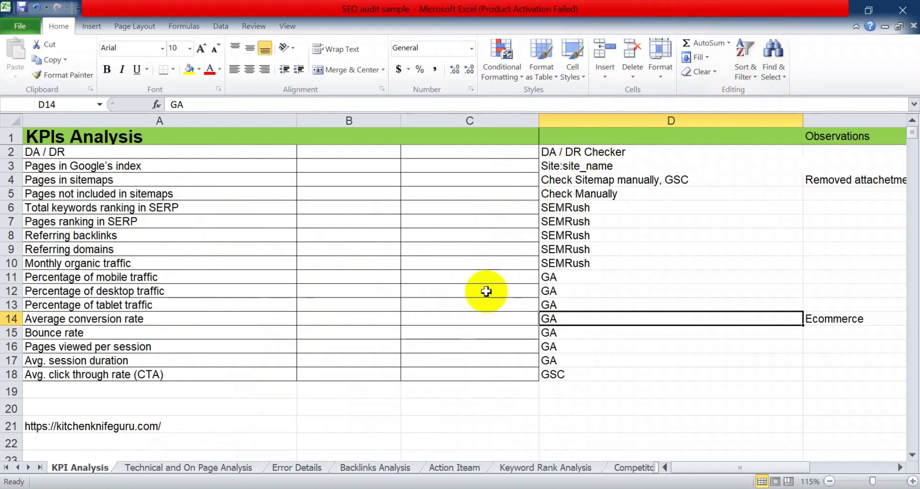
{"action": "left_click", "coordinate": [511, 121]}
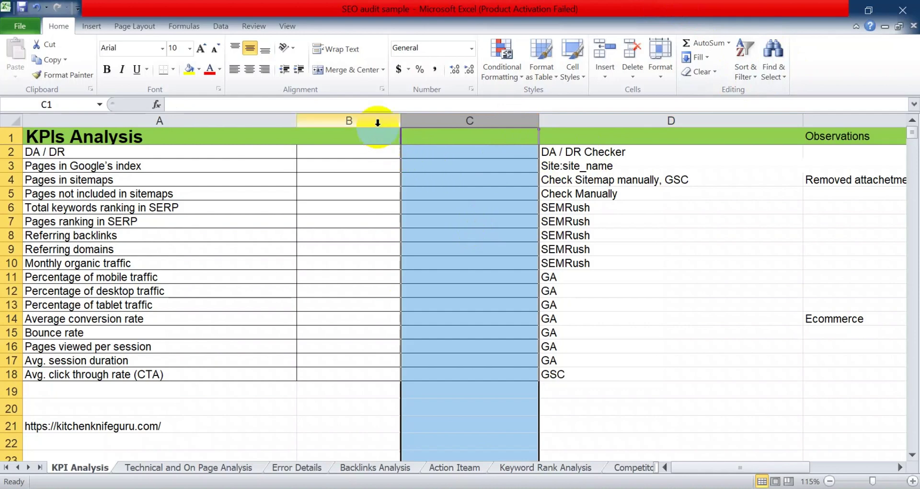
{"action": "left_click", "coordinate": [377, 122]}
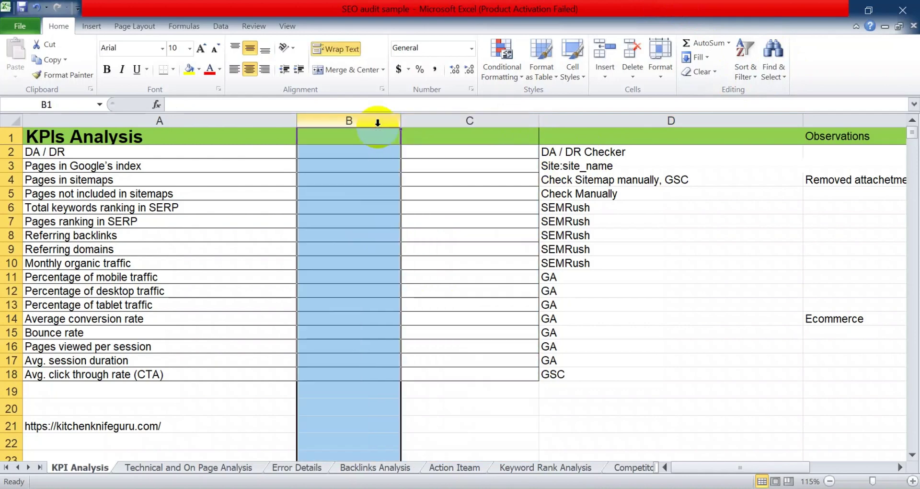
{"action": "left_click", "coordinate": [421, 191]}
{"action": "left_click_drag", "start_coordinate": [192, 153], "coordinate": [189, 144]}
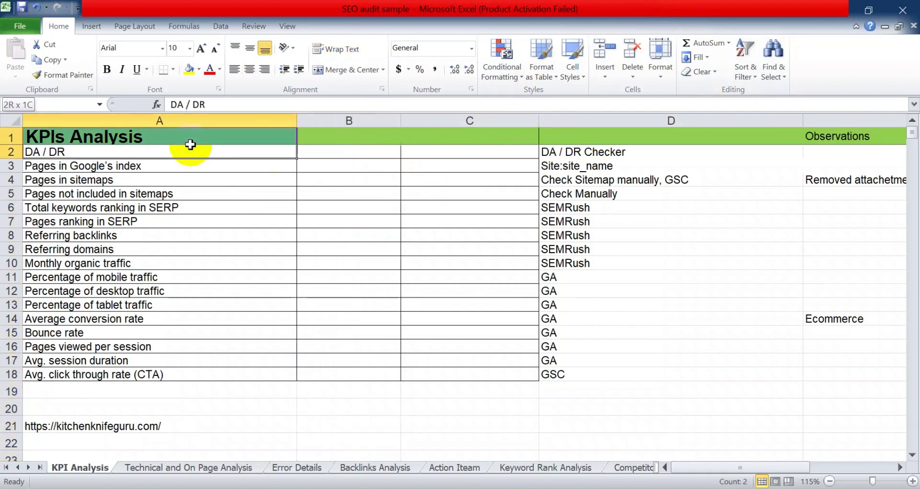
{"action": "left_click", "coordinate": [191, 137]}
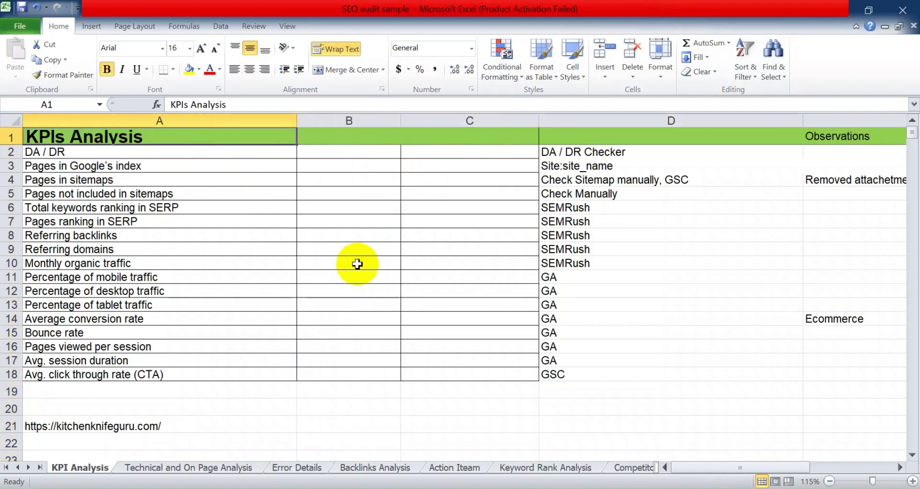
Step: Enter the audit date 24/07/23 in cell B1 of the KPIs Analysis header row
{"action": "scroll", "coordinate": [357, 264], "scroll_direction": "up", "scroll_amount": 3, "text": "ctrl"}
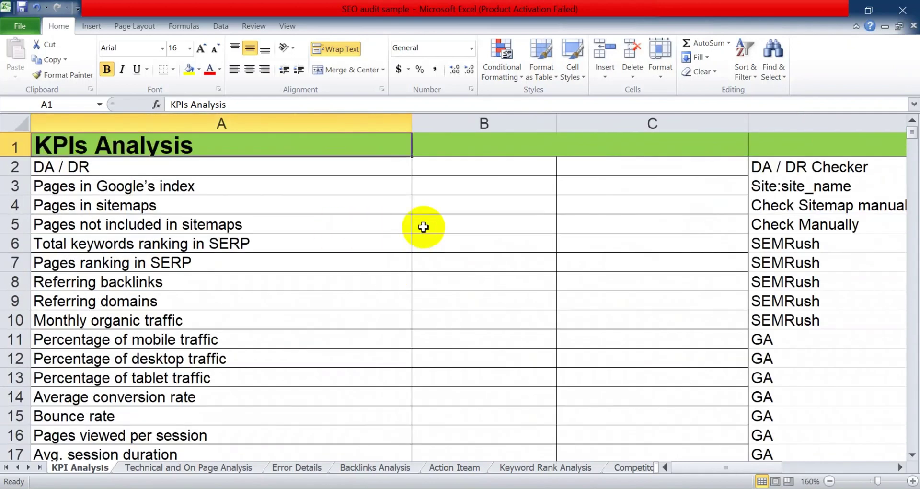
{"action": "left_click", "coordinate": [459, 146]}
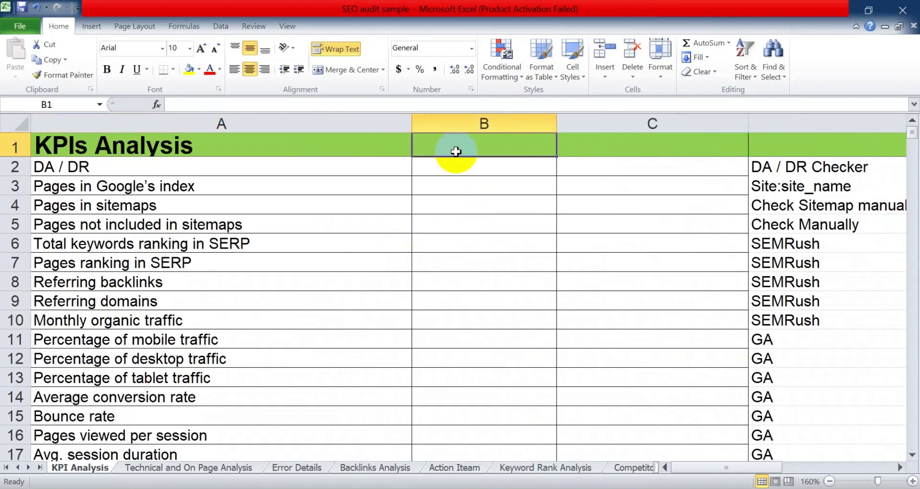
{"action": "type", "text": "24/"}
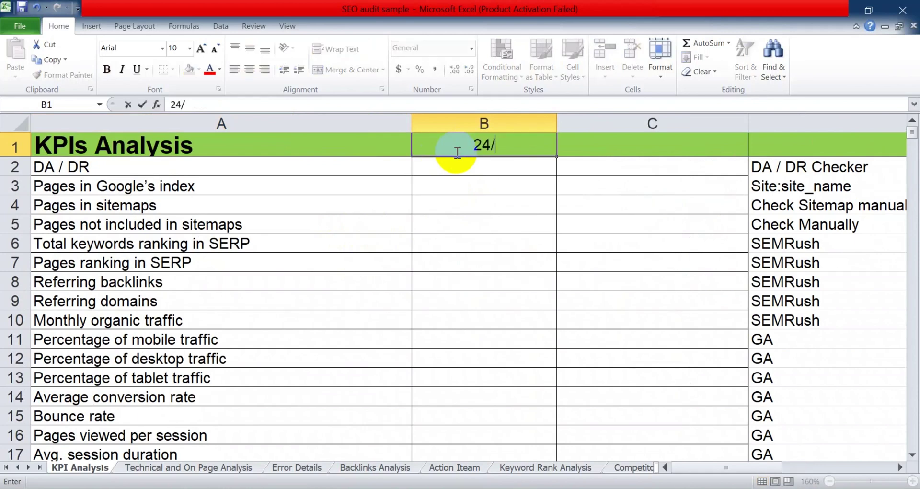
{"action": "type", "text": "07/2"}
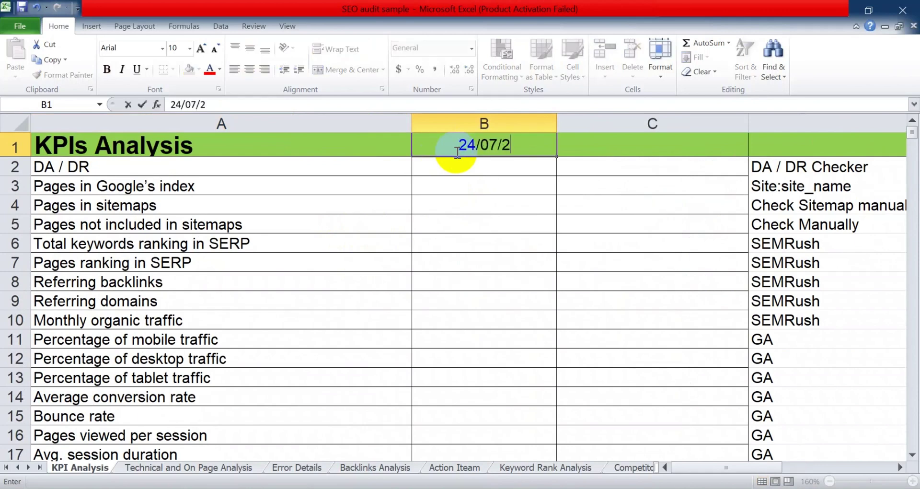
{"action": "type", "text": "3"}
{"action": "left_click", "coordinate": [497, 172]}
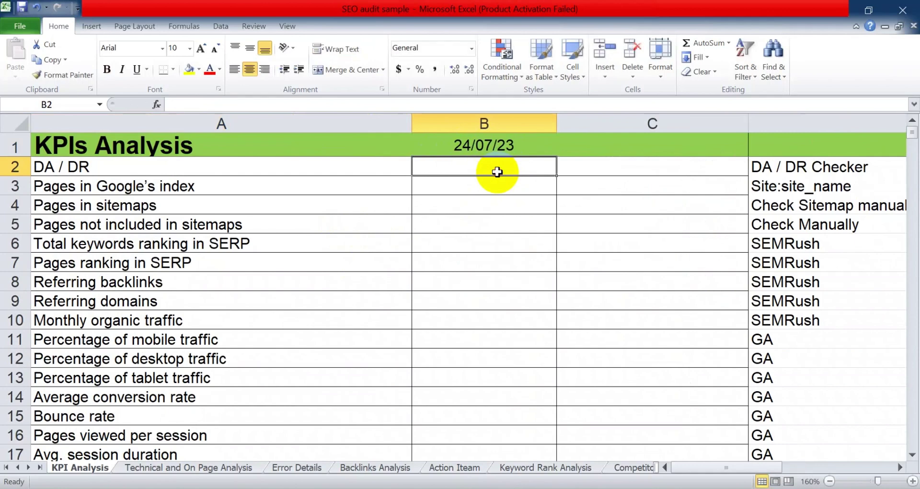
Step: Enter the second audit date 24/08/23 in cell C1 of the KPIs Analysis header row
{"action": "left_click_drag", "start_coordinate": [290, 169], "coordinate": [243, 424]}
{"action": "left_click", "coordinate": [613, 149]}
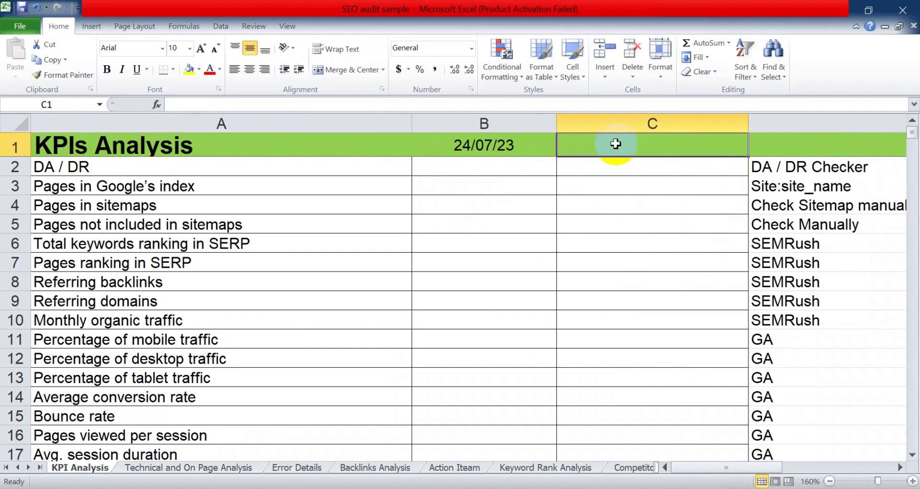
{"action": "type", "text": "24/0"}
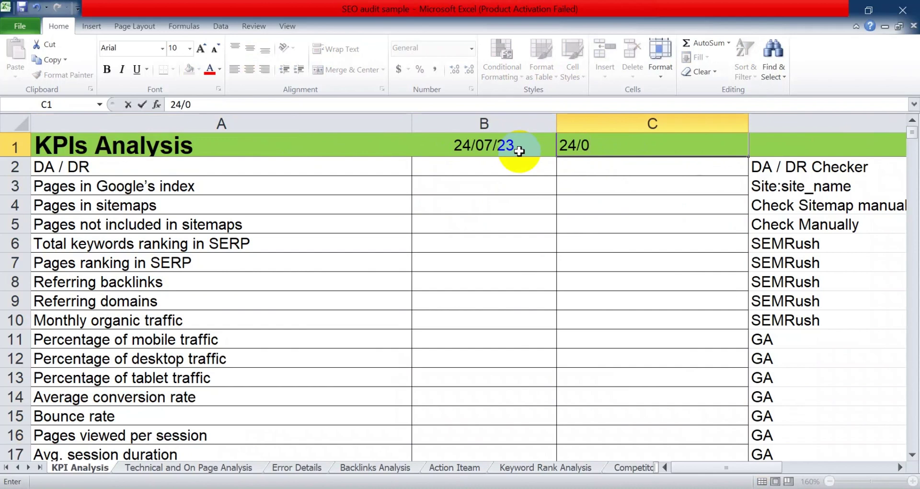
{"action": "type", "text": "8/23"}
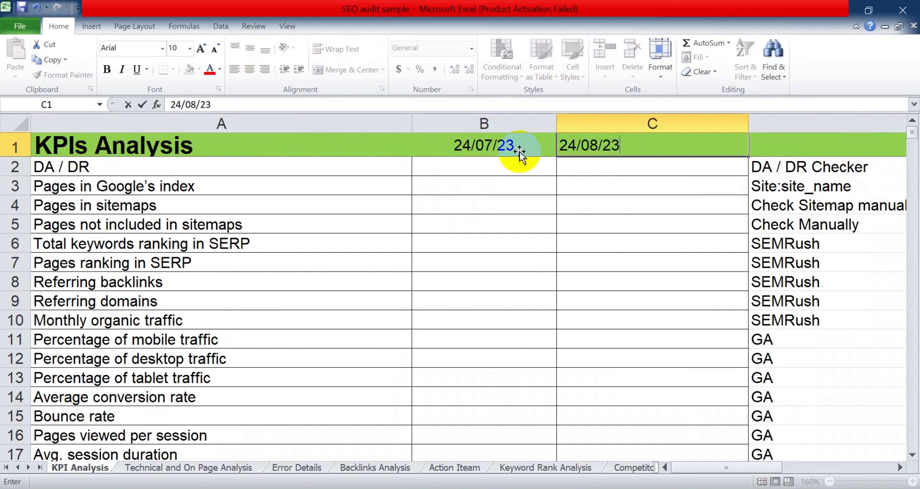
{"action": "left_click", "coordinate": [614, 214]}
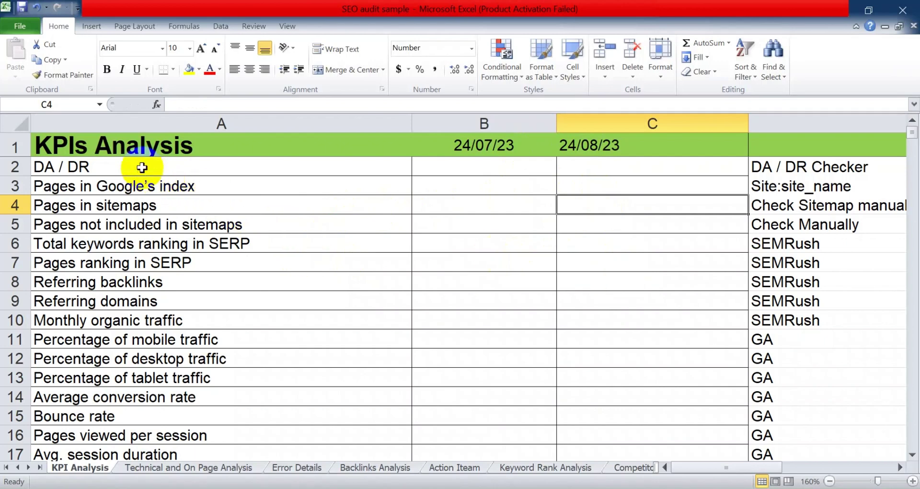
Step: Switch to Chrome and search Google for "ahrefs" in a new tab
{"action": "left_click", "coordinate": [120, 167]}
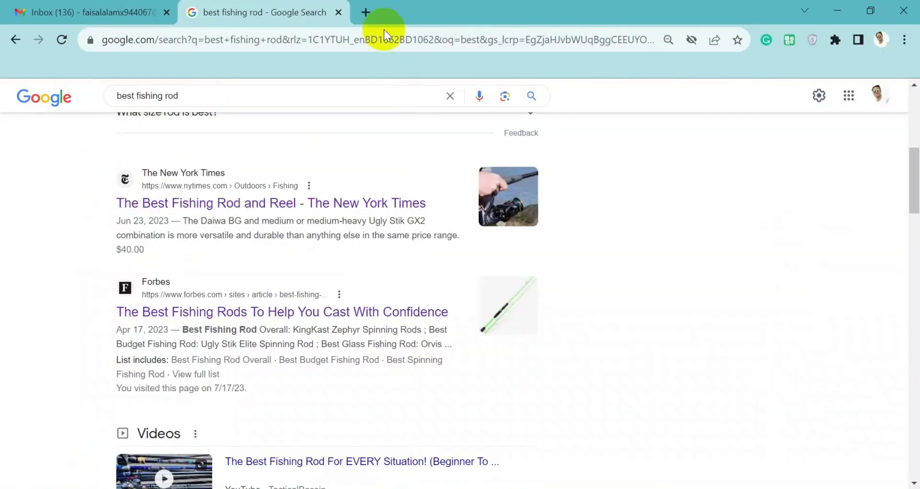
{"action": "left_click", "coordinate": [376, 15]}
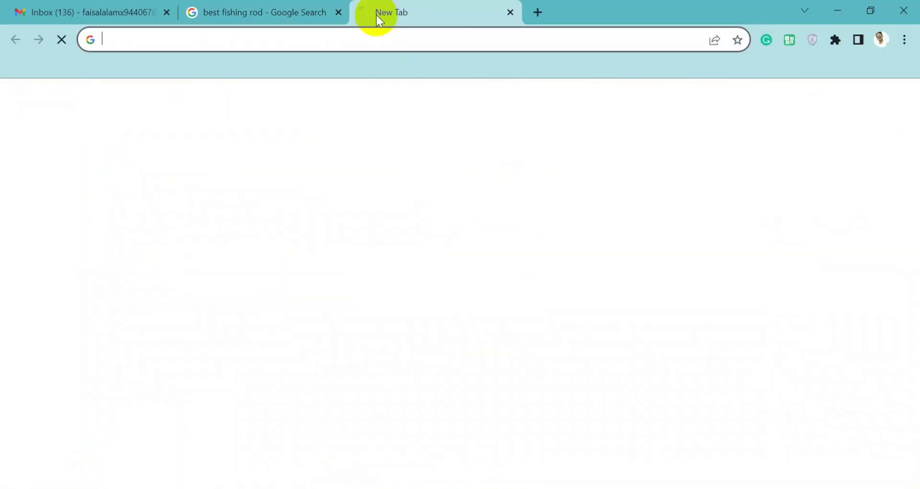
{"action": "type", "text": "ahrefs"}
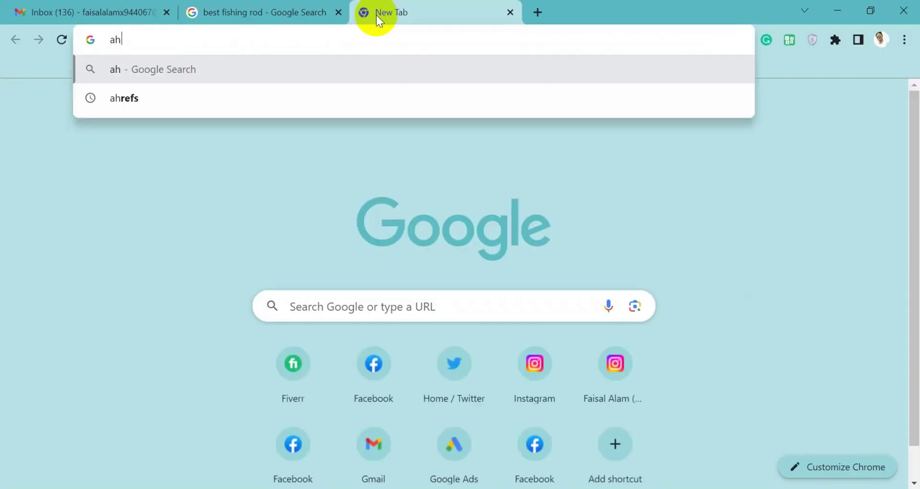
{"action": "key", "text": "Return"}
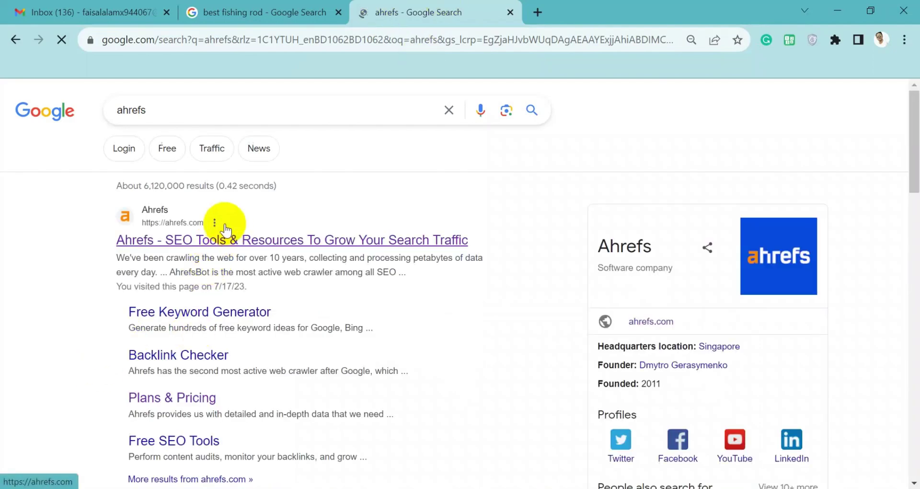
Step: Replace the Google query with "dr checker" and run that search
{"action": "left_click_drag", "start_coordinate": [153, 100], "coordinate": [87, 114]}
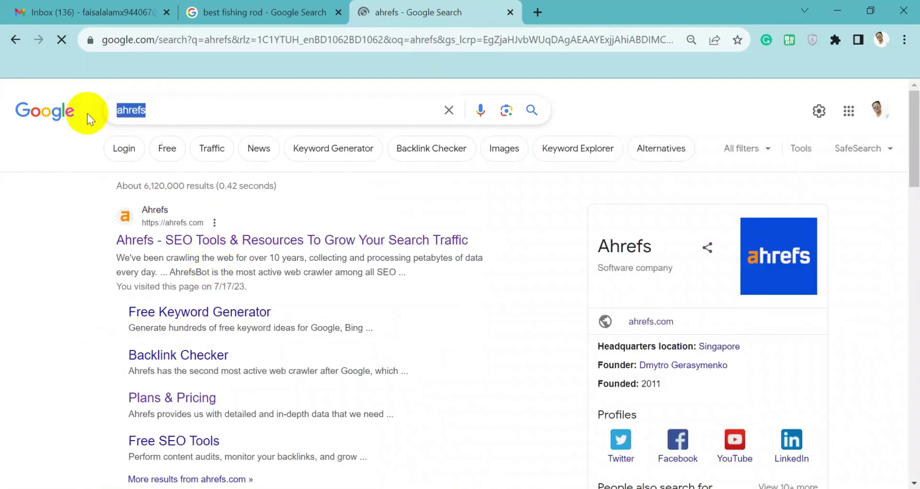
{"action": "key", "text": "BackSpace"}
{"action": "type", "text": "da"}
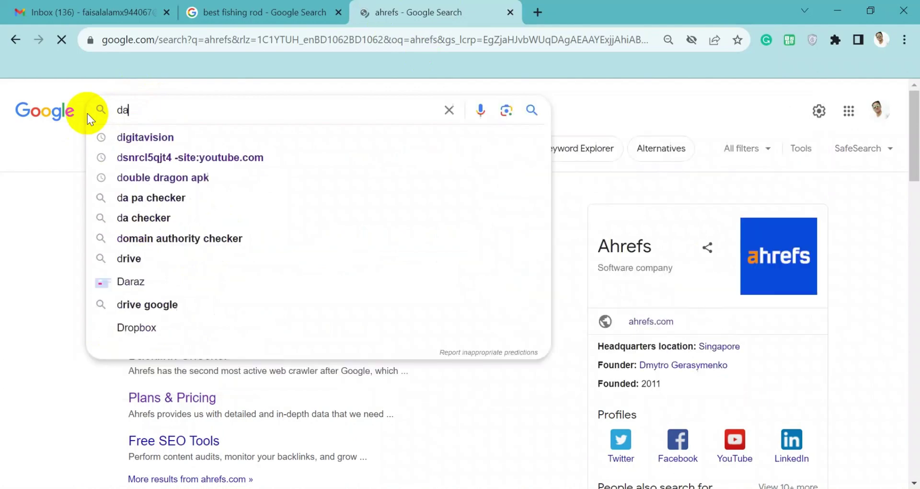
{"action": "key", "text": "BackSpace"}
{"action": "type", "text": "rvb"}
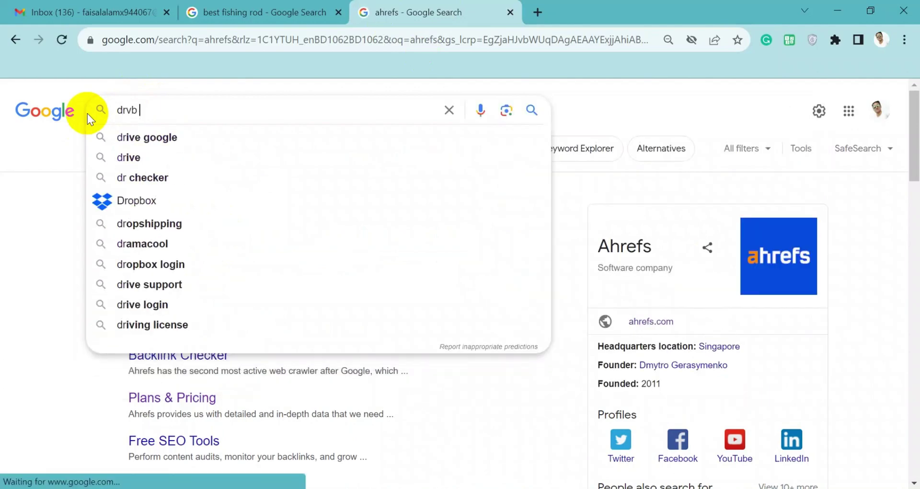
{"action": "key", "text": "BackSpace"}
{"action": "key", "text": "BackSpace"}
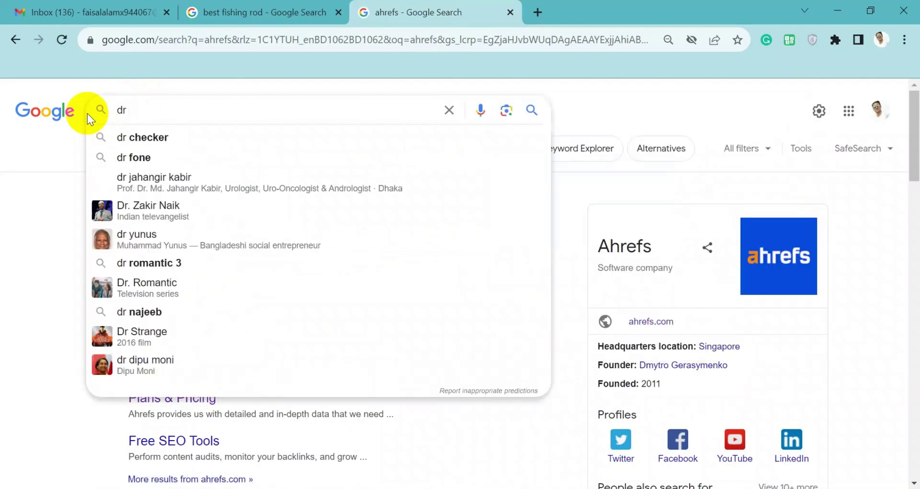
{"action": "type", "text": "c"}
{"action": "left_click", "coordinate": [141, 137]}
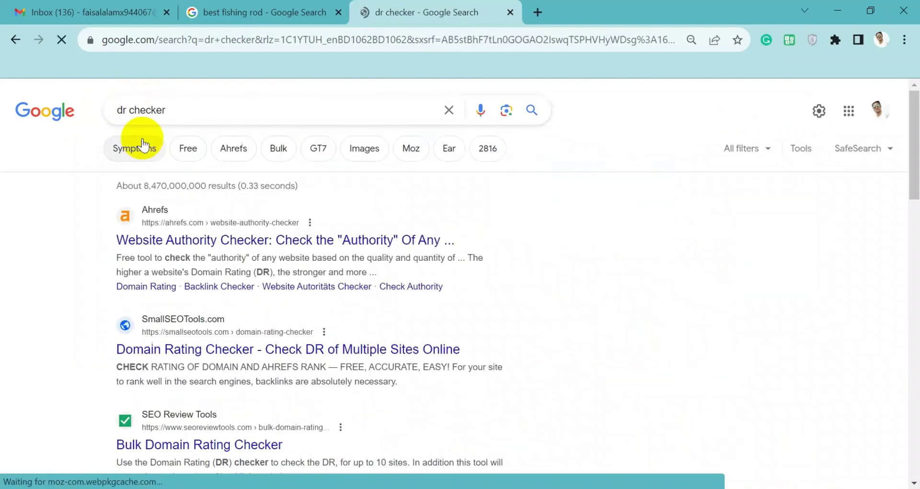
Step: Open the Ahrefs Website Authority Checker search result in a new tab and show that tab
{"action": "right_click", "coordinate": [240, 239]}
{"action": "left_click", "coordinate": [261, 254]}
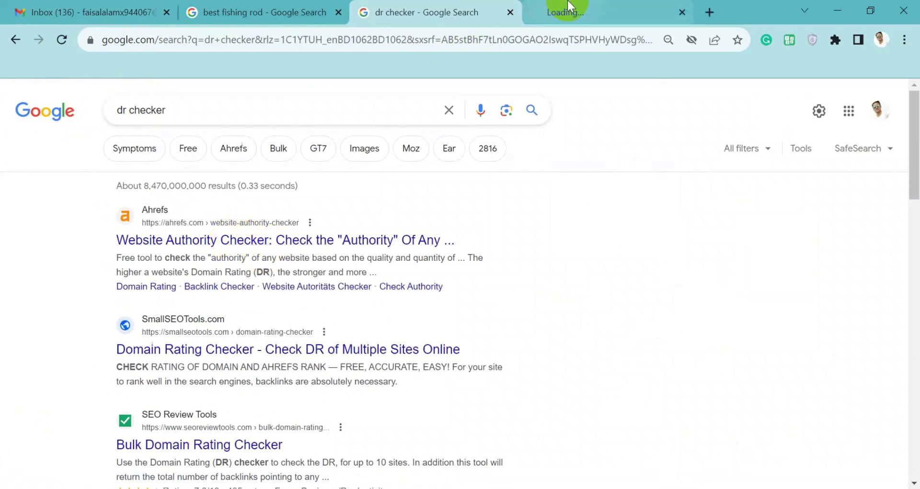
{"action": "left_click", "coordinate": [567, 3]}
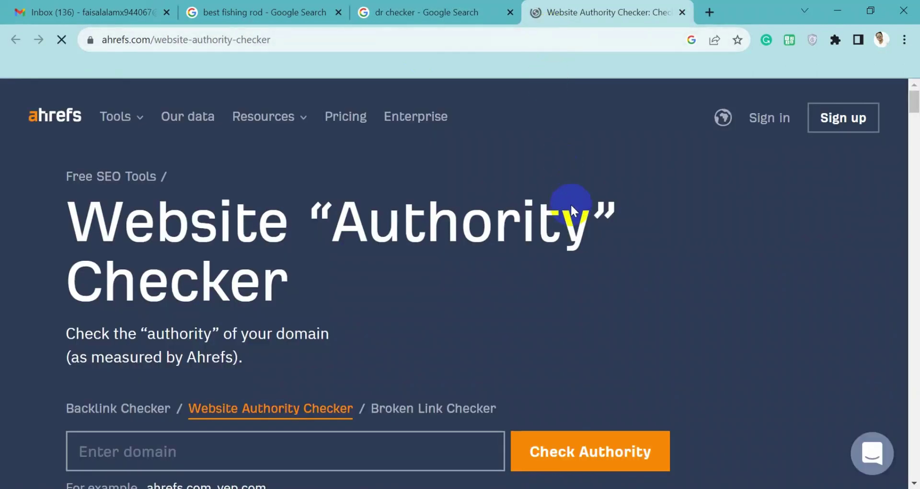
{"action": "scroll", "coordinate": [571, 205], "scroll_direction": "down", "scroll_amount": 3}
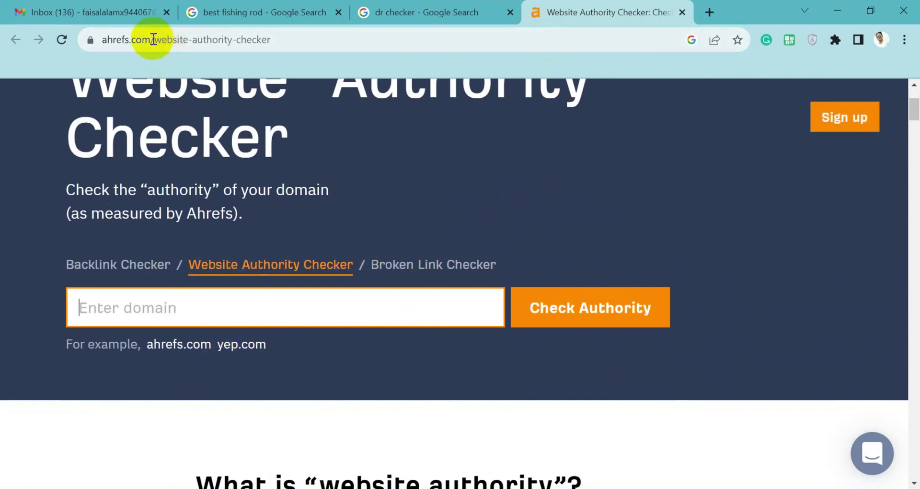
{"action": "left_click_drag", "start_coordinate": [154, 40], "coordinate": [56, 50]}
{"action": "key", "text": "ctrl+c"}
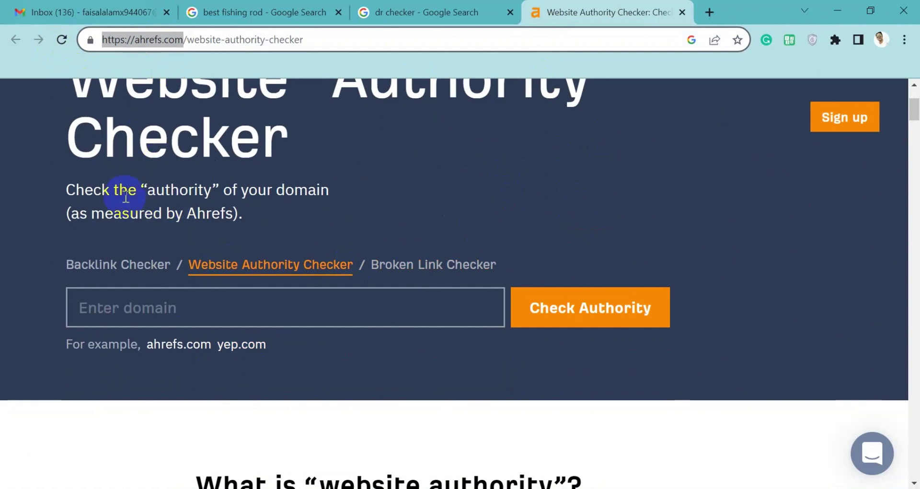
{"action": "left_click", "coordinate": [106, 304]}
{"action": "key", "text": "ctrl+v"}
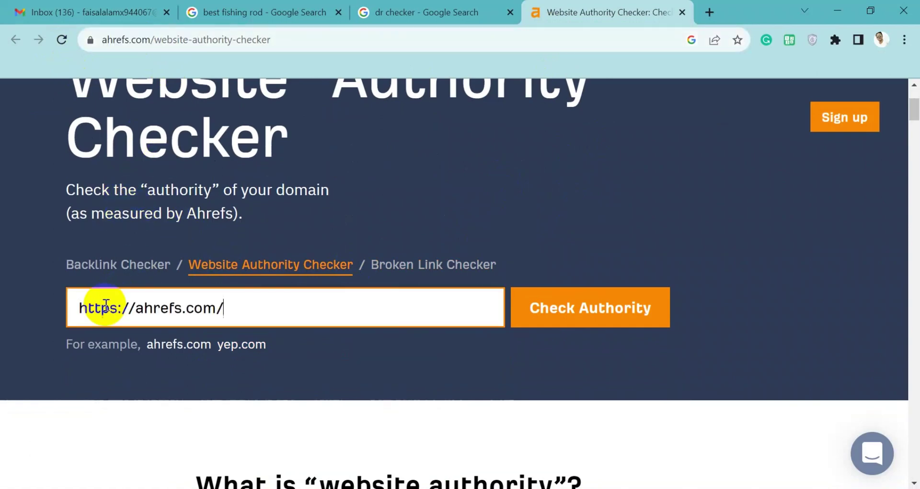
{"action": "left_click", "coordinate": [533, 307]}
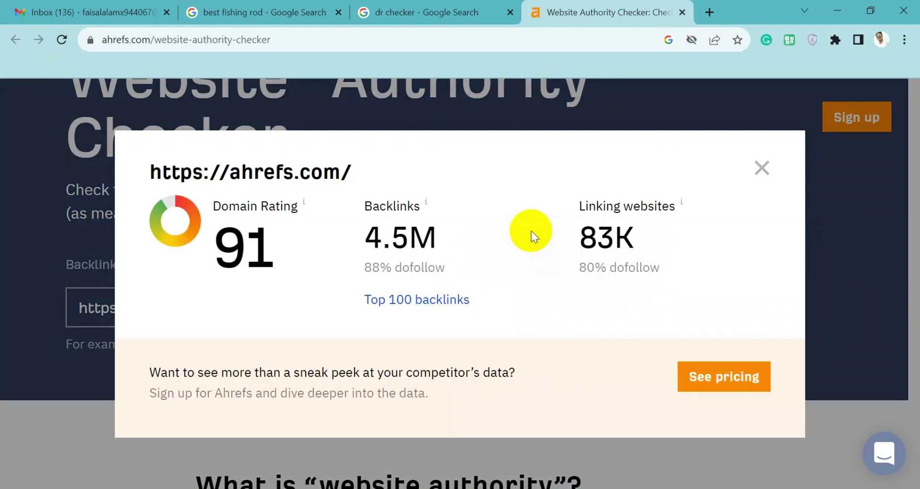
{"action": "left_click_drag", "start_coordinate": [218, 249], "coordinate": [289, 246]}
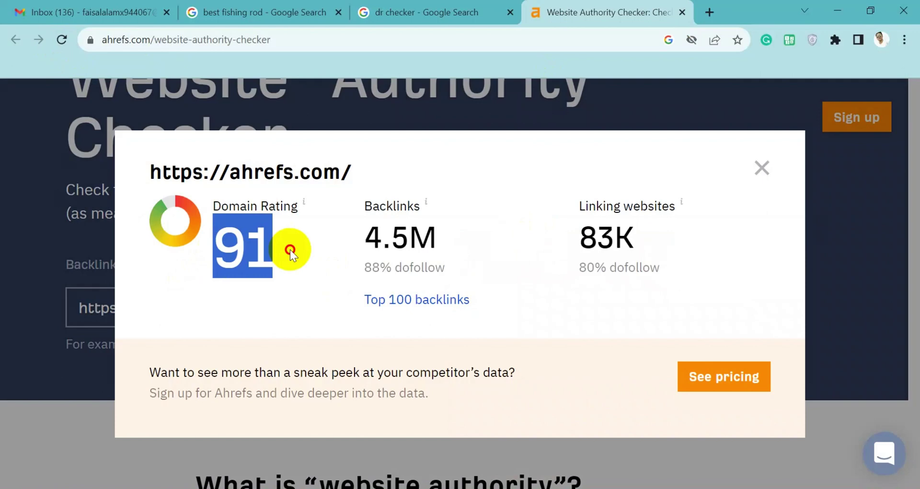
{"action": "left_click", "coordinate": [261, 250]}
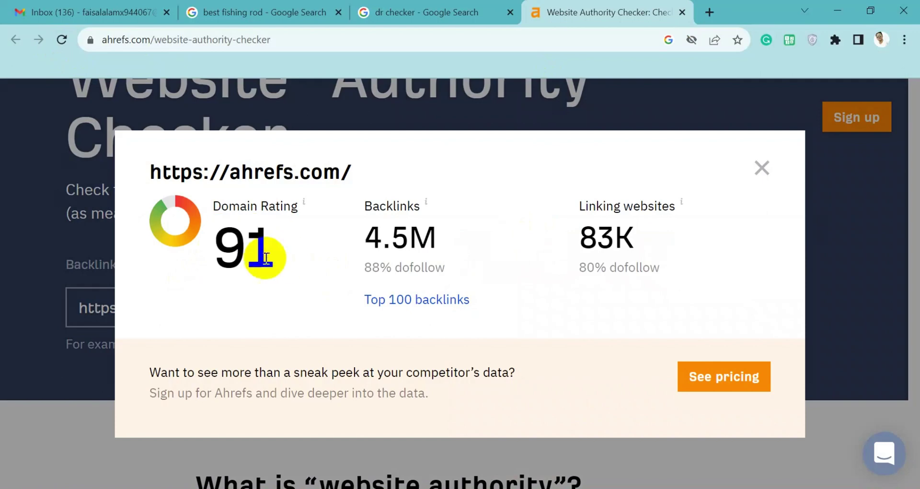
{"action": "left_click_drag", "start_coordinate": [242, 250], "coordinate": [292, 252]}
{"action": "left_click", "coordinate": [235, 247]}
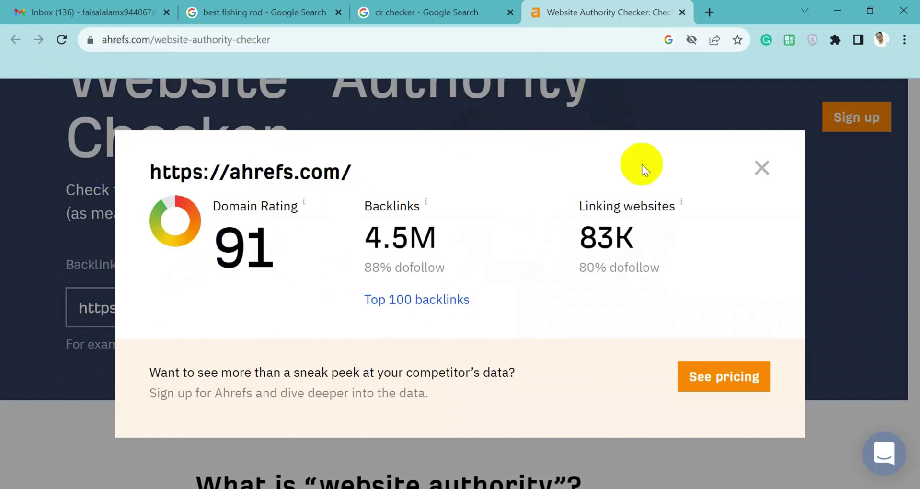
{"action": "left_click", "coordinate": [762, 168]}
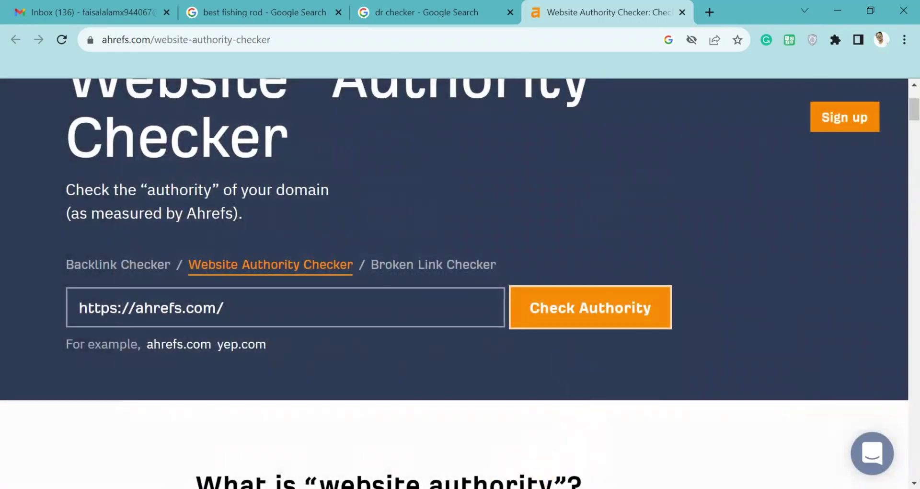
Step: Switch back to the Excel workbook and enter 45/50 in cell B2 as the DA / DR value for 24/07/23
{"action": "key", "text": "alt+Tab"}
{"action": "left_click", "coordinate": [481, 169]}
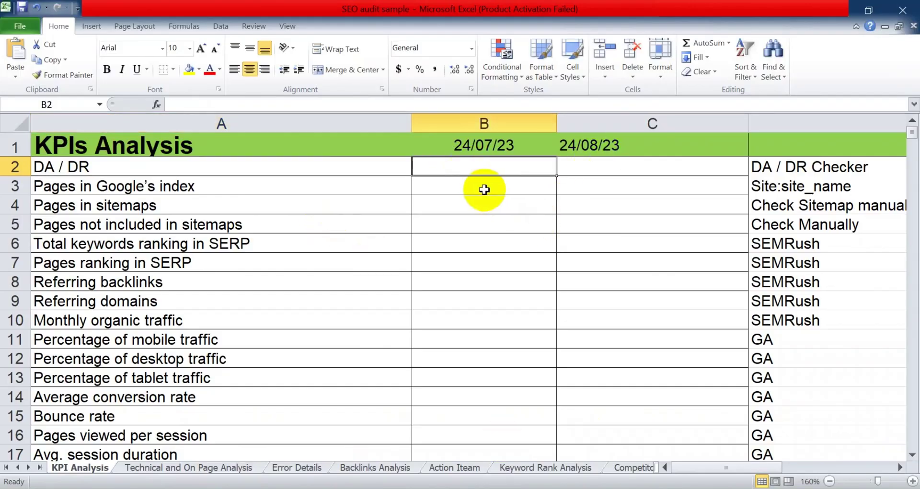
{"action": "type", "text": "45"}
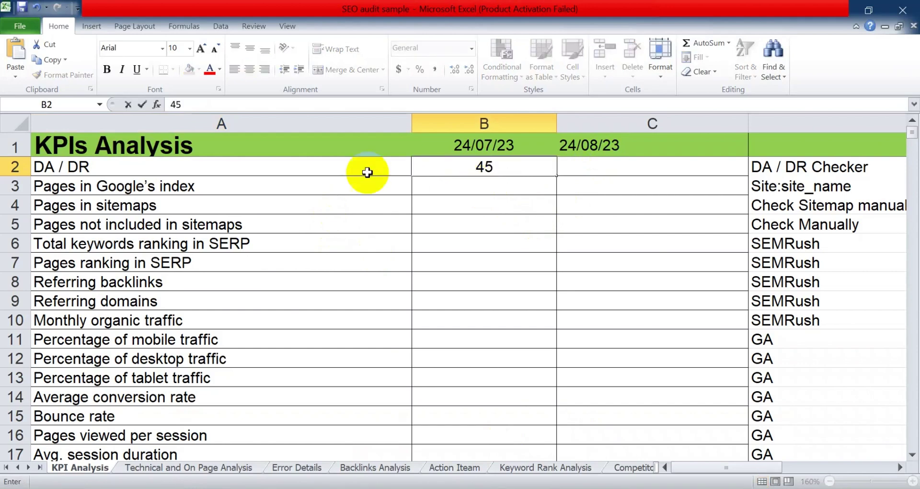
{"action": "left_click_drag", "start_coordinate": [448, 178], "coordinate": [497, 174]}
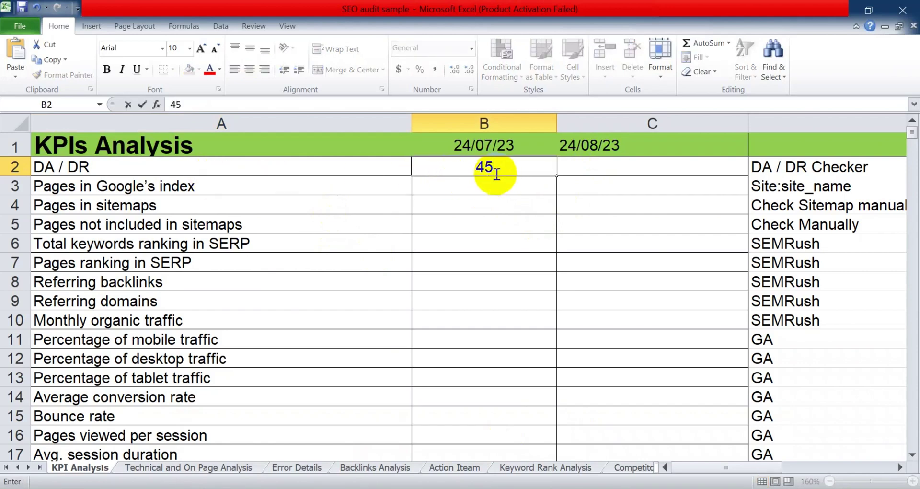
{"action": "left_click", "coordinate": [73, 170]}
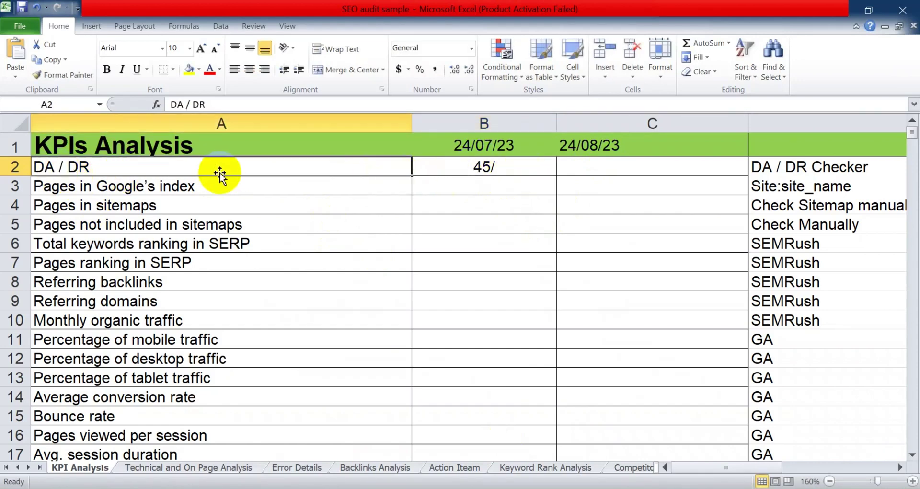
{"action": "left_click", "coordinate": [489, 165]}
{"action": "double_click", "coordinate": [489, 165]}
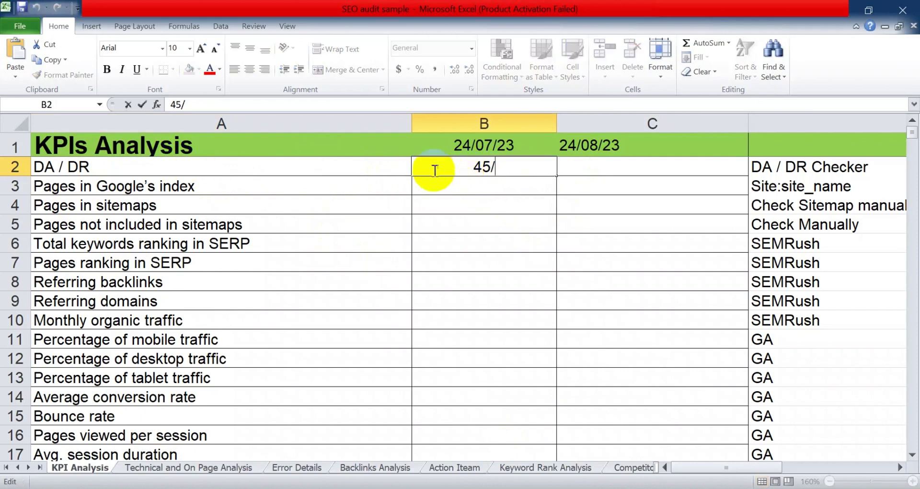
{"action": "type", "text": "50"}
{"action": "left_click", "coordinate": [530, 191]}
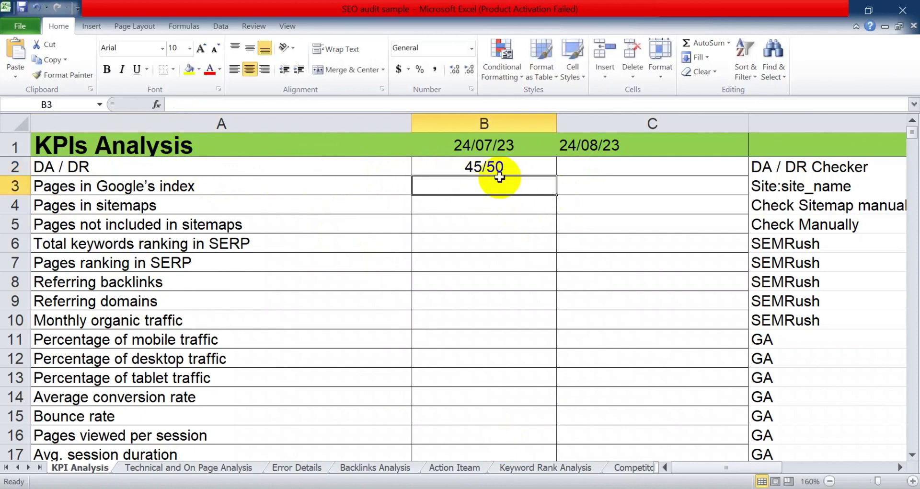
{"action": "left_click", "coordinate": [575, 166]}
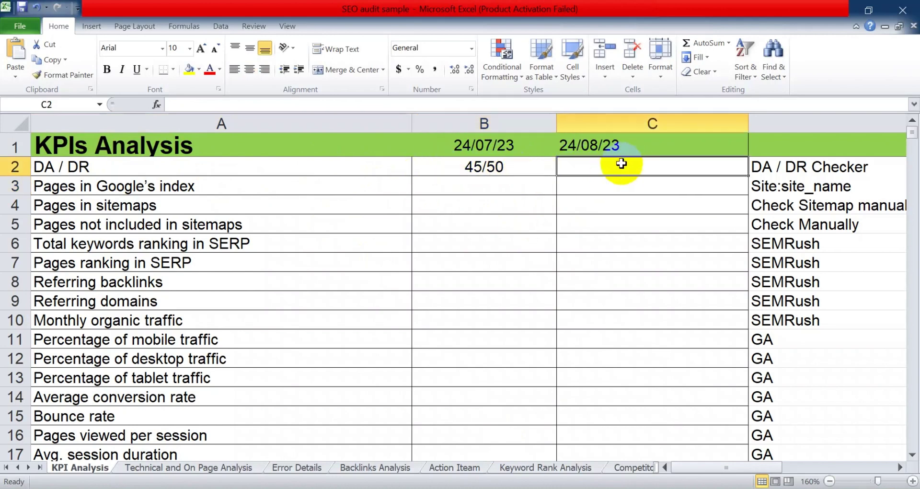
{"action": "left_click", "coordinate": [480, 170]}
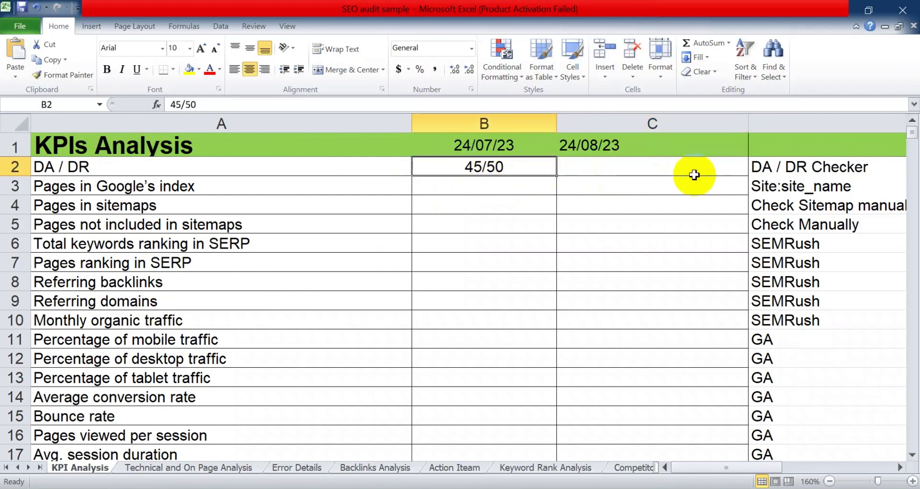
{"action": "left_click", "coordinate": [651, 177]}
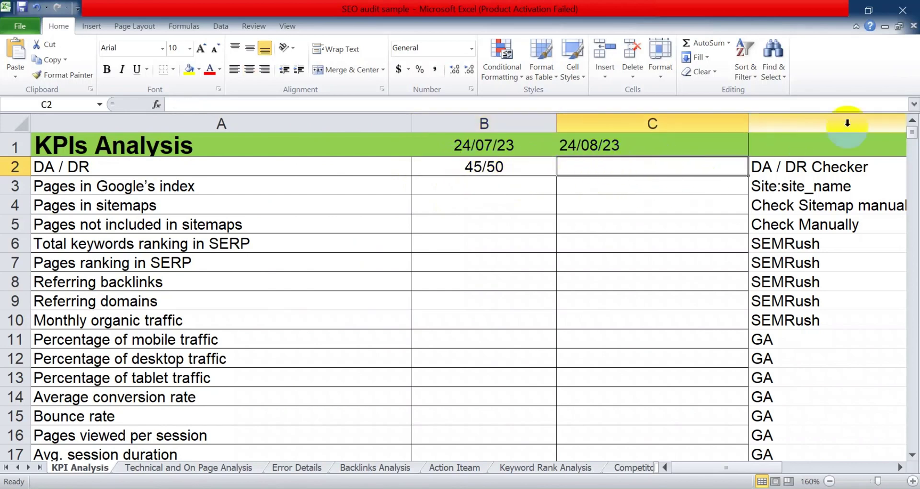
Step: Insert a blank column before the checking-tools column D and select its header cell D1
{"action": "left_click", "coordinate": [815, 118]}
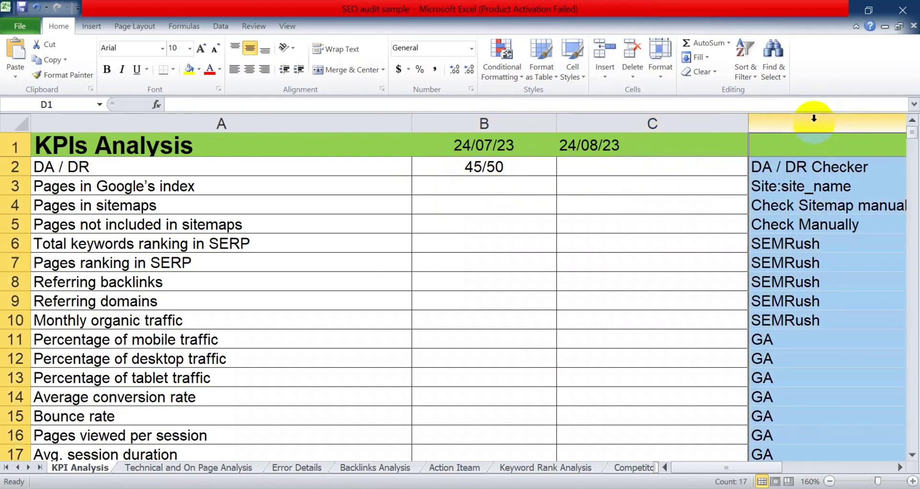
{"action": "right_click", "coordinate": [811, 118]}
{"action": "left_click", "coordinate": [834, 197]}
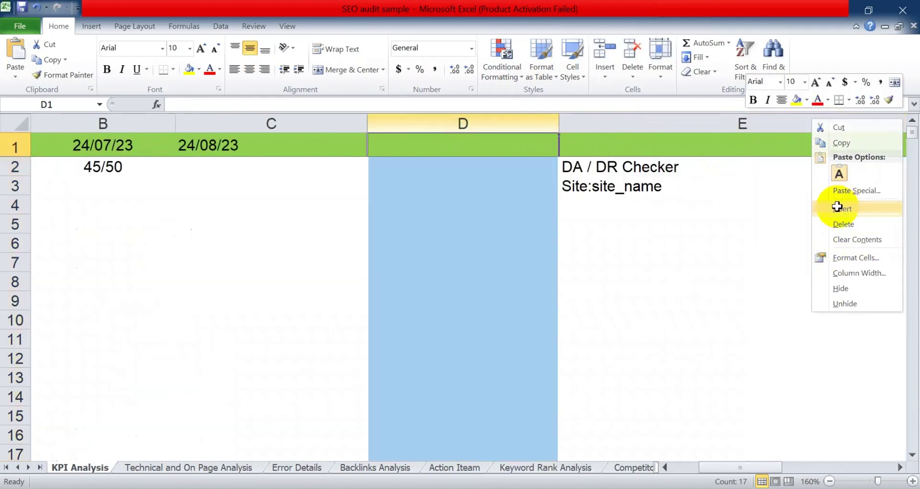
{"action": "left_click", "coordinate": [497, 146]}
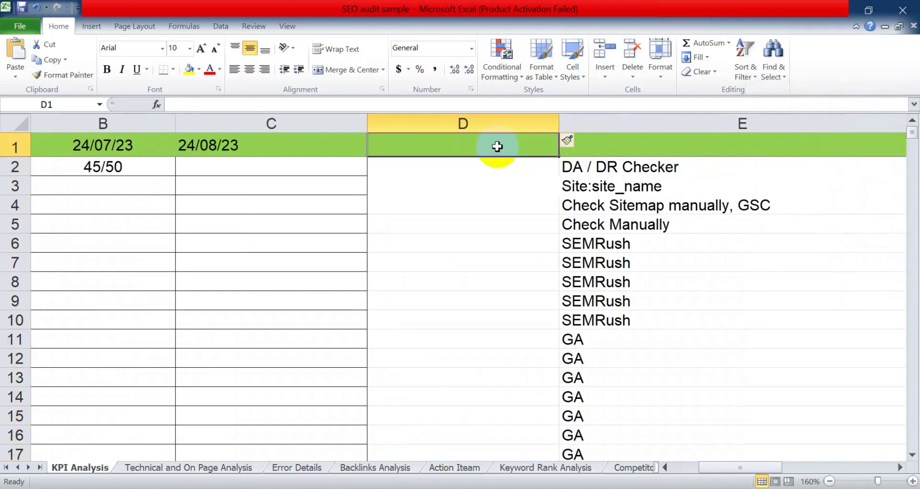
Step: Enter Observations as the header in cell D1 and select the DA / DR observation cell D2
{"action": "type", "text": "Observations"}
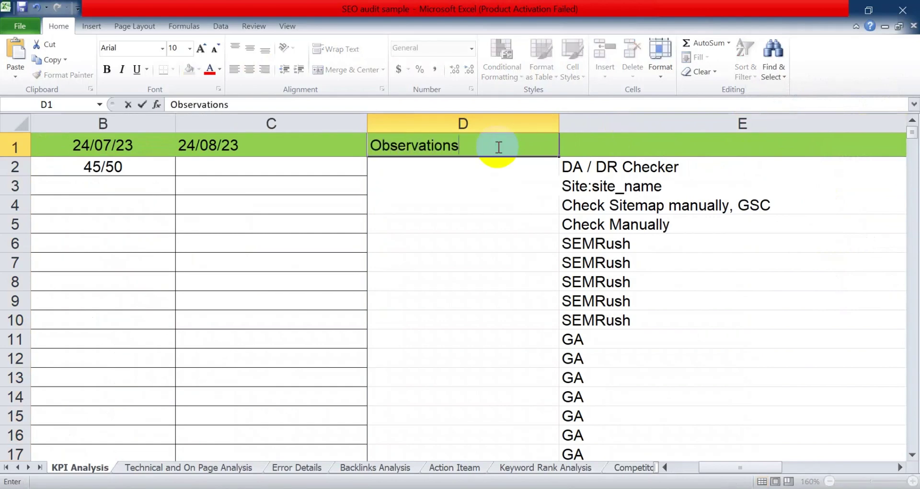
{"action": "left_click", "coordinate": [461, 280]}
{"action": "left_click", "coordinate": [436, 172]}
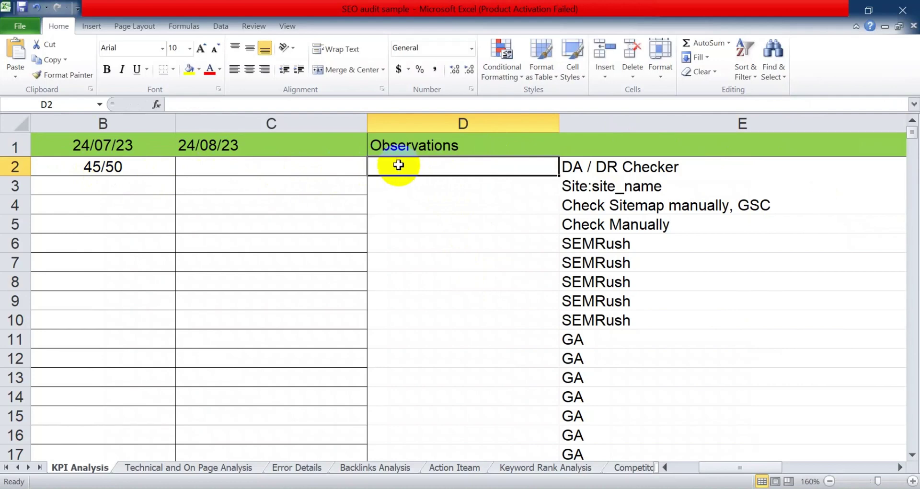
{"action": "left_click", "coordinate": [123, 171]}
{"action": "left_click", "coordinate": [456, 181]}
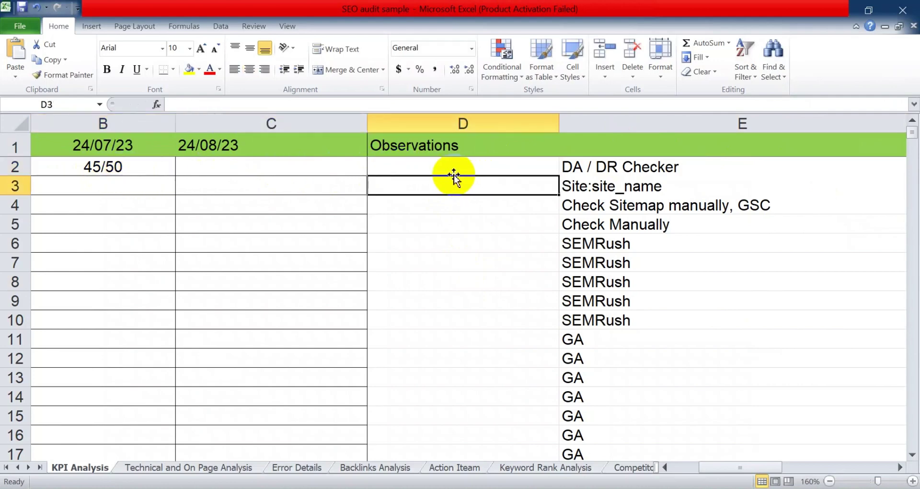
{"action": "left_click", "coordinate": [438, 168]}
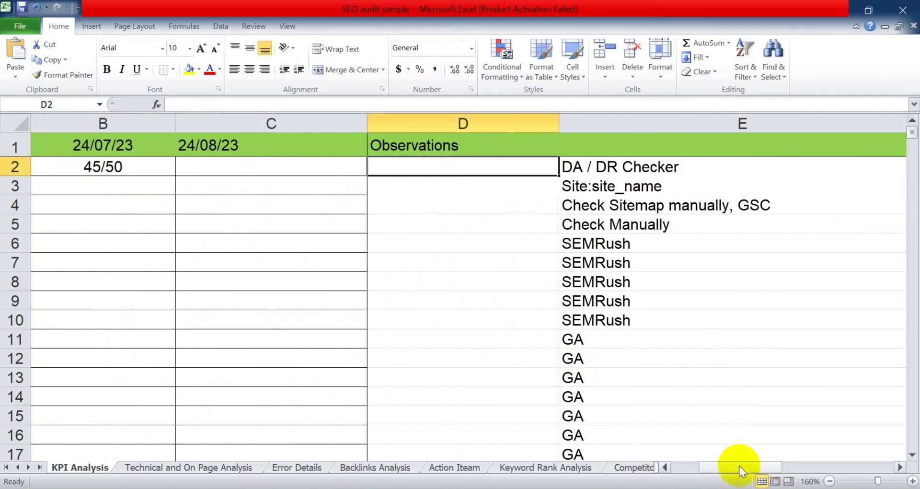
{"action": "left_click_drag", "start_coordinate": [739, 470], "coordinate": [712, 469]}
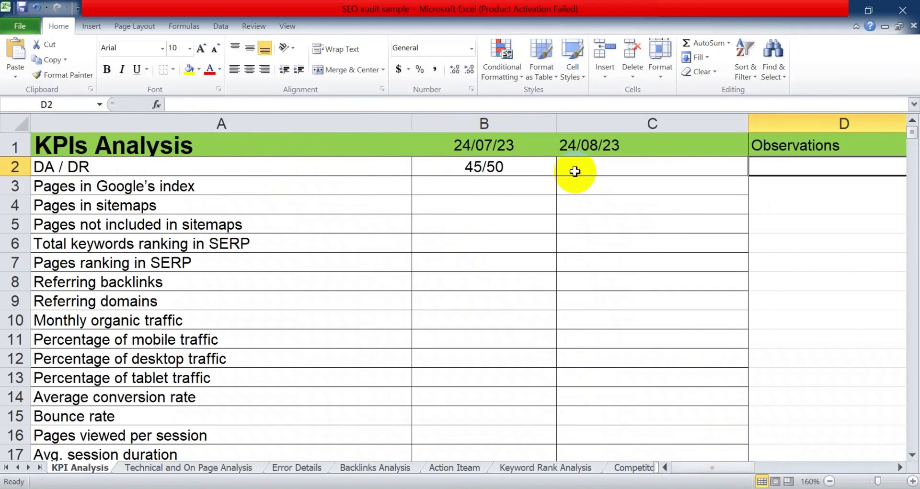
{"action": "left_click", "coordinate": [213, 182]}
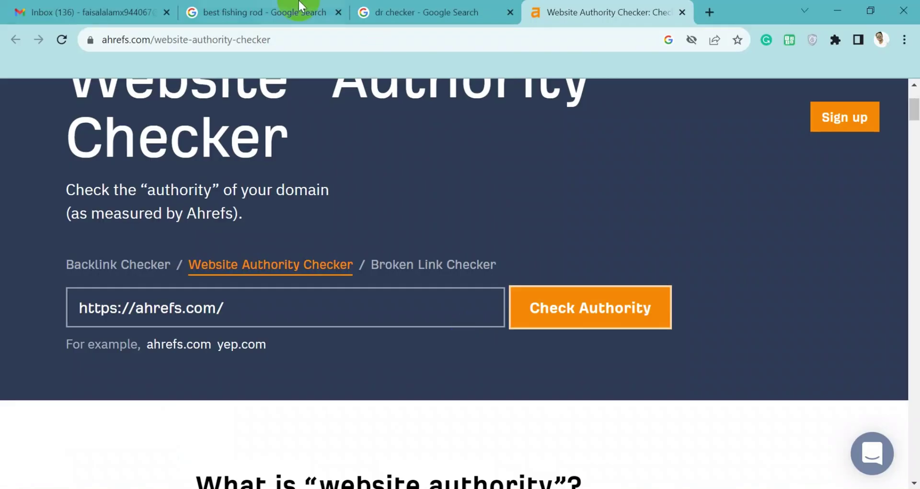
{"action": "left_click", "coordinate": [104, 40]}
{"action": "key", "text": "Left"}
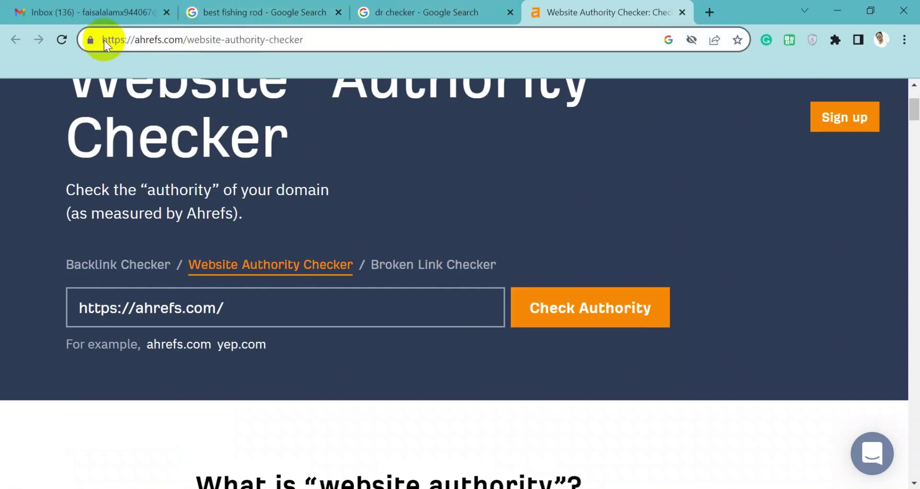
{"action": "type", "text": "site"}
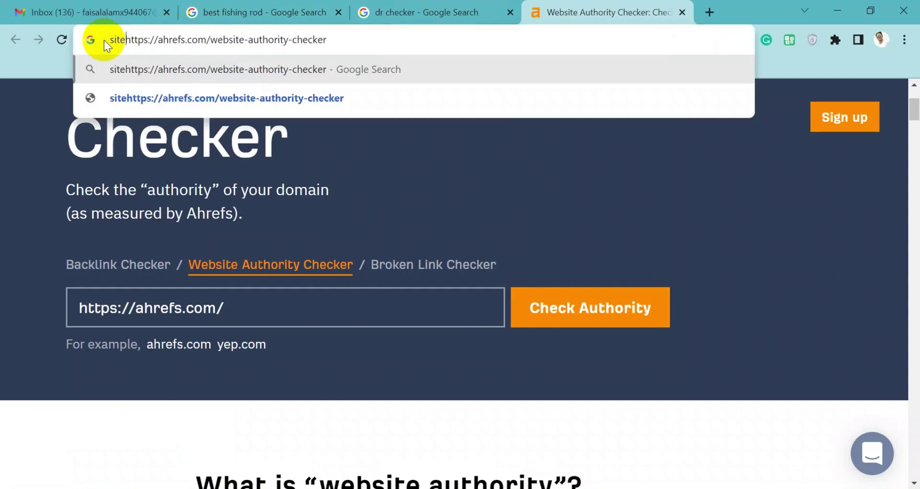
{"action": "type", "text": ":"}
{"action": "key", "text": "Return"}
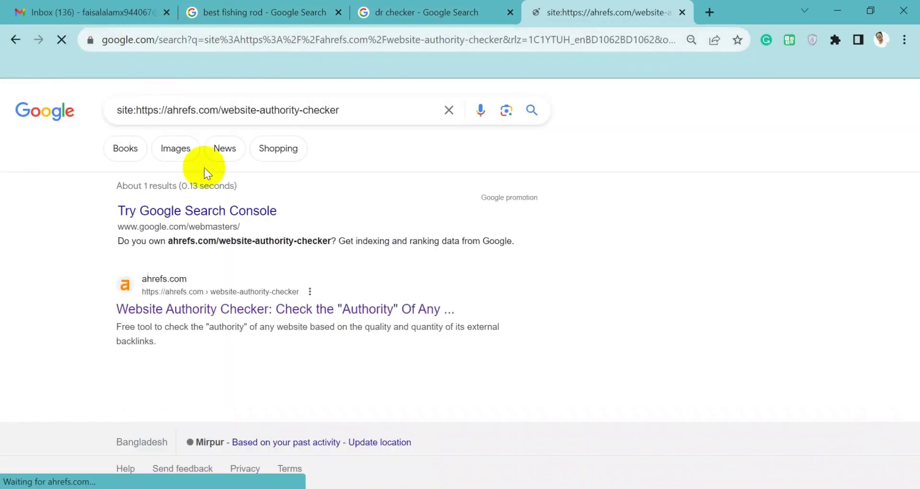
Step: Select the path after the domain in the search query and block Google's location request
{"action": "left_click", "coordinate": [216, 113]}
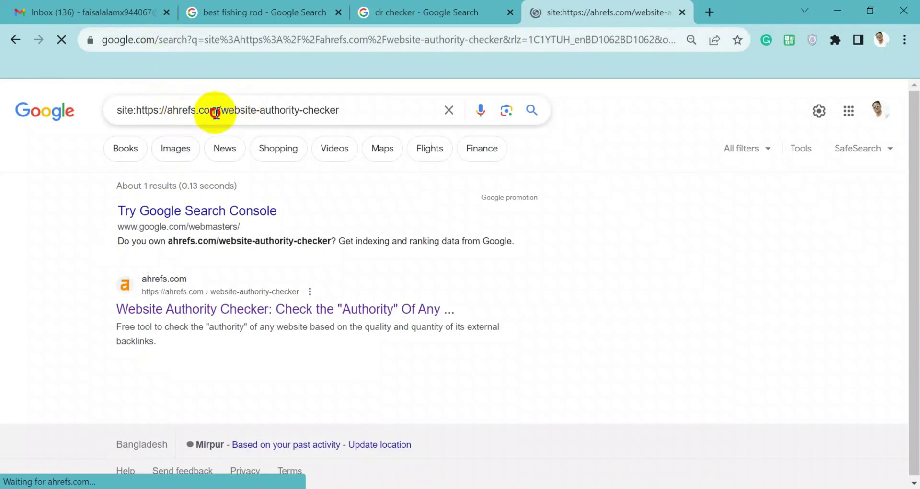
{"action": "double_click", "coordinate": [225, 109]}
{"action": "left_click_drag", "start_coordinate": [226, 109], "coordinate": [348, 114]}
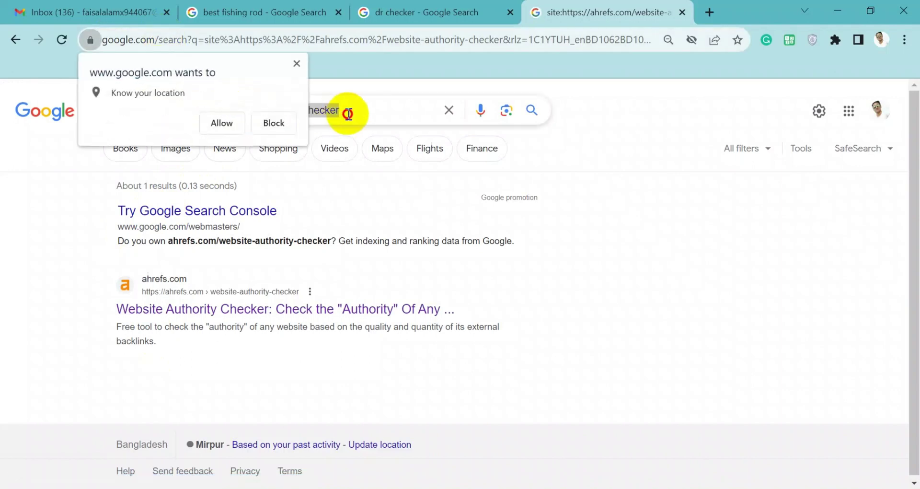
{"action": "left_click", "coordinate": [281, 126]}
{"action": "left_click", "coordinate": [226, 110]}
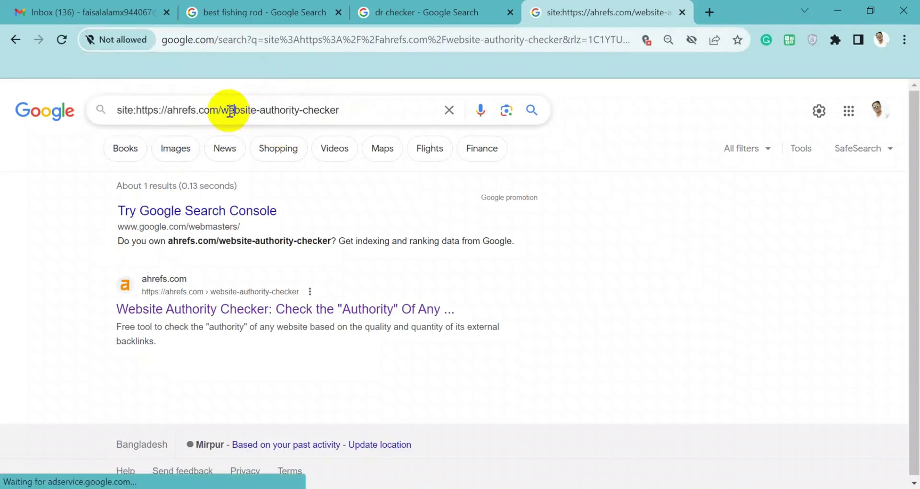
{"action": "left_click_drag", "start_coordinate": [226, 111], "coordinate": [329, 114]}
{"action": "key", "text": "BackSpace"}
{"action": "key", "text": "BackSpace"}
{"action": "key", "text": "BackSpace"}
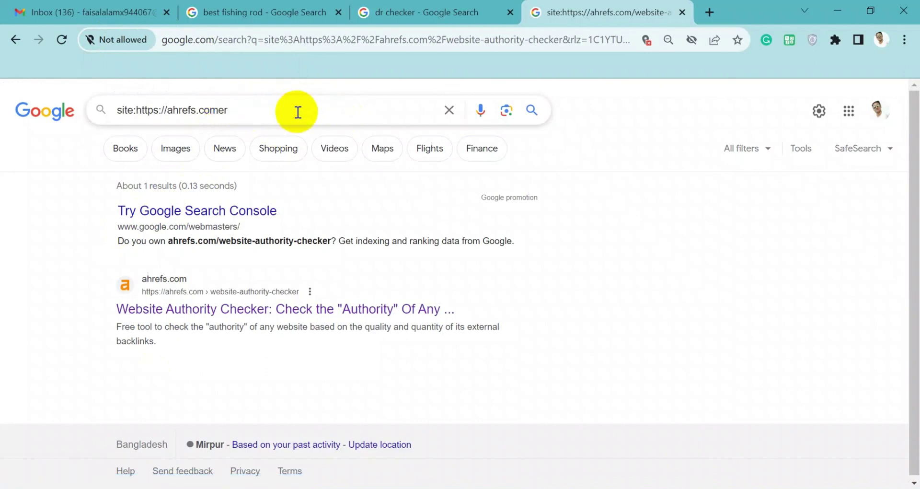
{"action": "key", "text": "Delete"}
{"action": "key", "text": "Delete"}
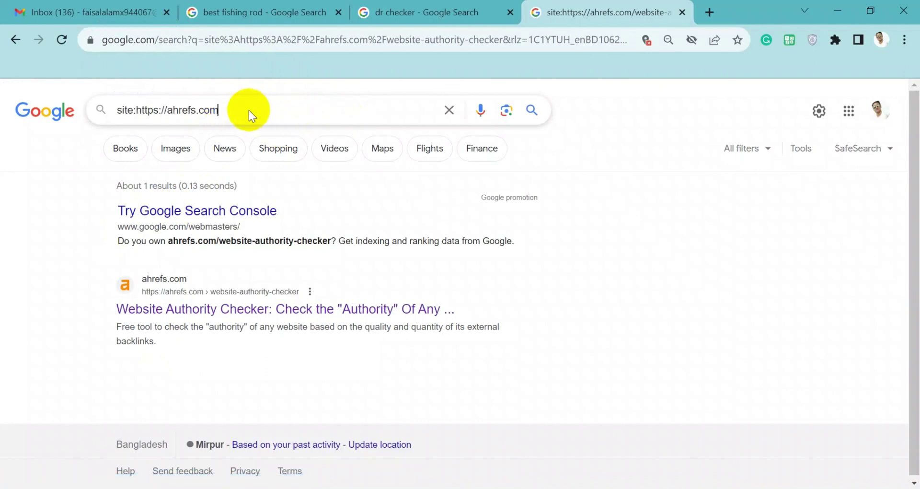
{"action": "key", "text": "Return"}
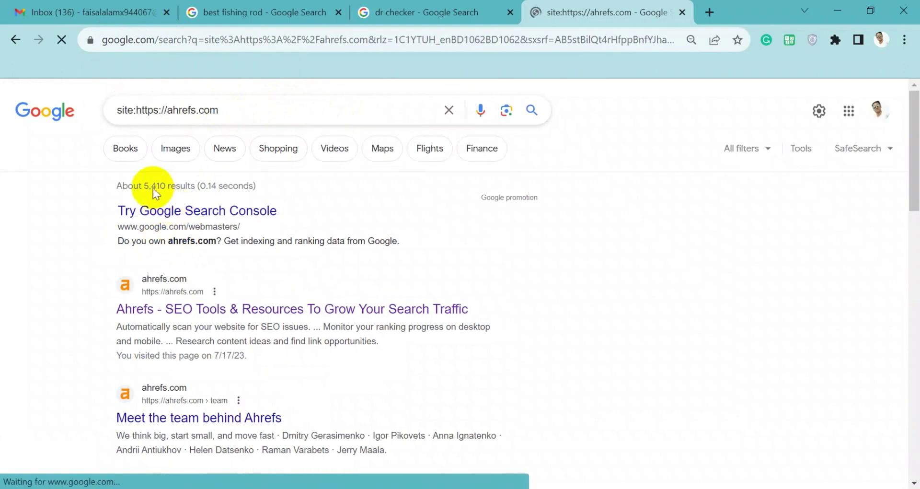
{"action": "left_click_drag", "start_coordinate": [143, 184], "coordinate": [170, 183]}
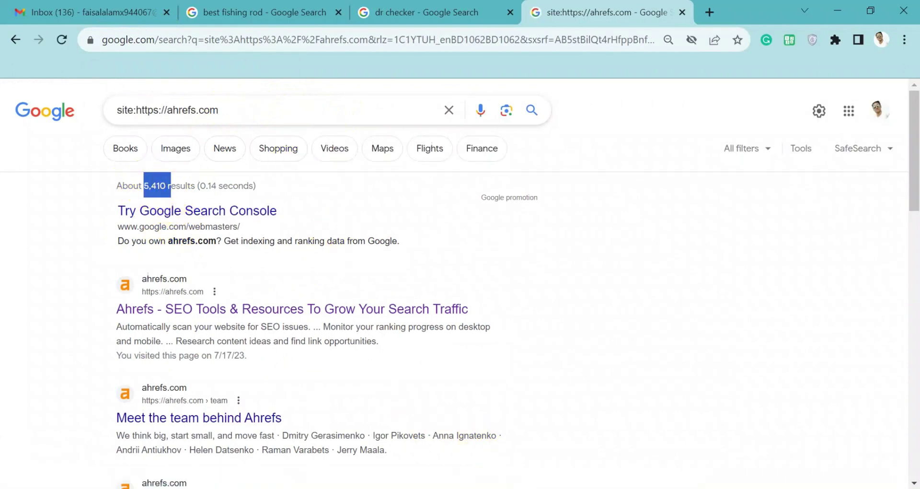
Step: Switch back to the Excel workbook and review the Pages in Google's index and Pages in sitemaps rows
{"action": "key", "text": "alt+Tab"}
{"action": "left_click", "coordinate": [483, 191]}
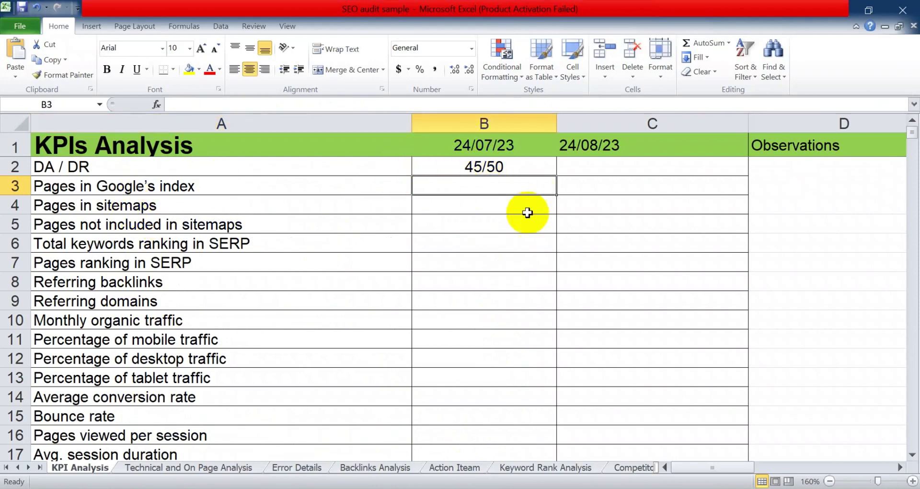
{"action": "left_click", "coordinate": [588, 186]}
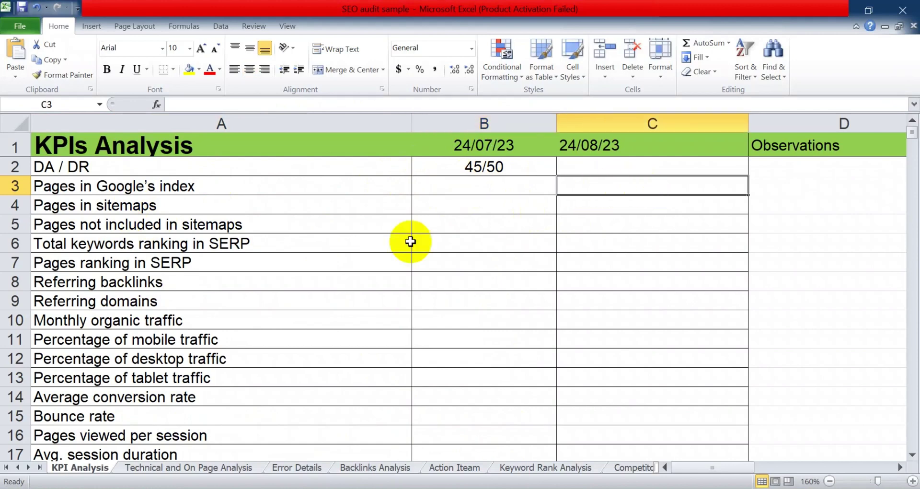
{"action": "left_click", "coordinate": [80, 207]}
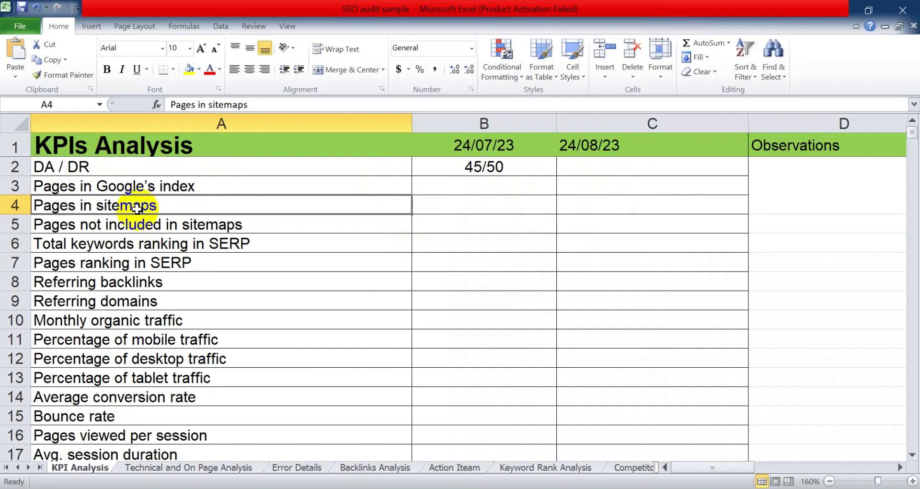
{"action": "left_click", "coordinate": [438, 200]}
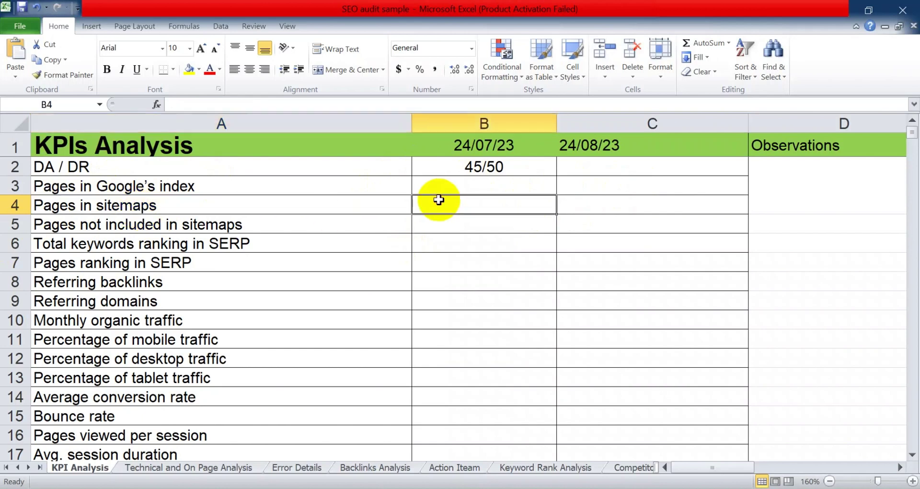
{"action": "left_click", "coordinate": [341, 206]}
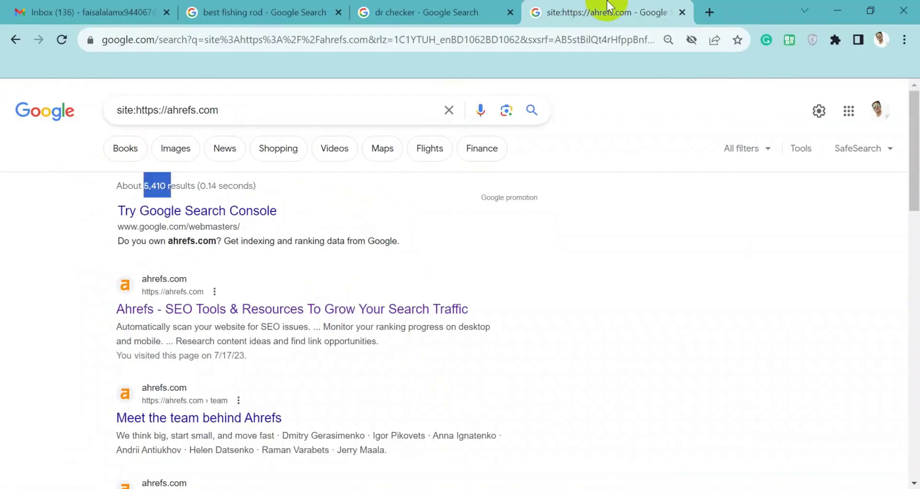
Step: Search Google for daraz in a new Chrome tab and open the Daraz.com.bd homepage in a separate tab
{"action": "left_click", "coordinate": [710, 12]}
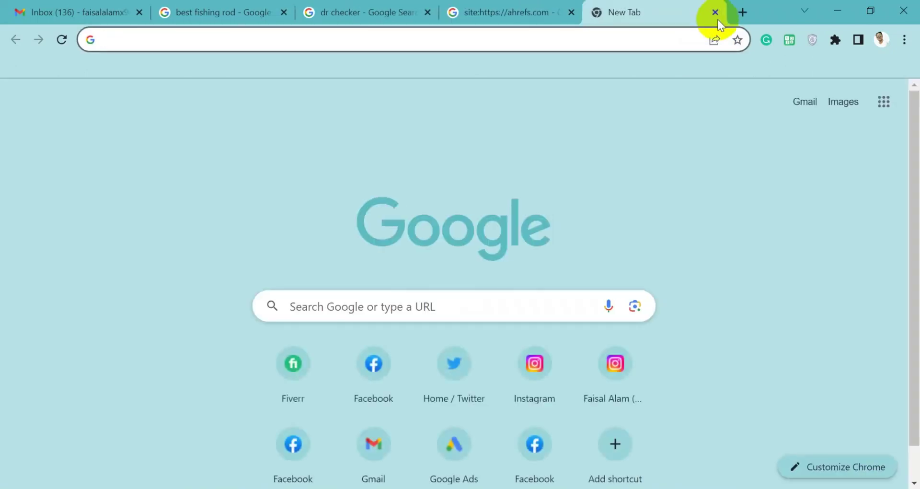
{"action": "type", "text": "daraz."}
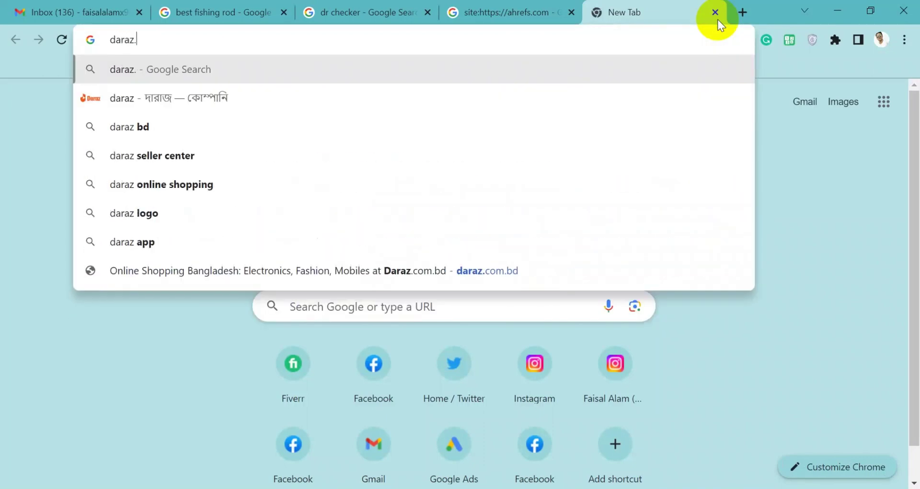
{"action": "key", "text": "Return"}
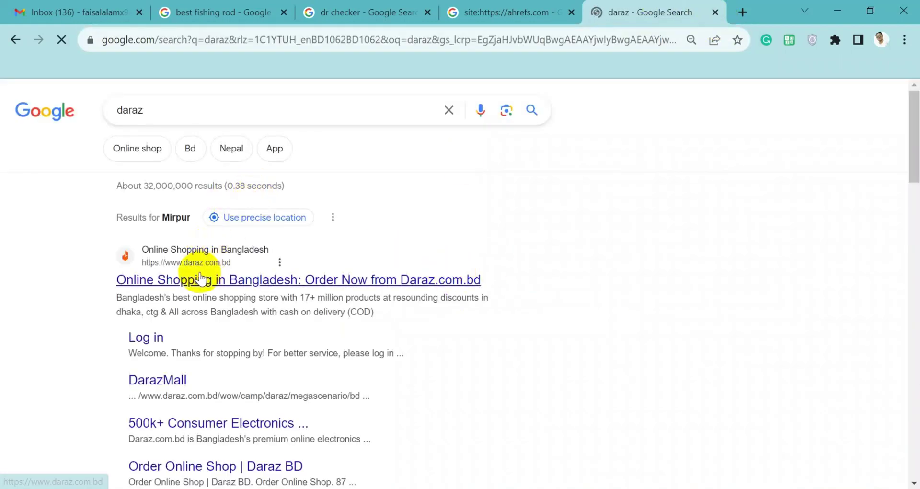
{"action": "left_click", "coordinate": [224, 278], "text": "ctrl"}
{"action": "left_click", "coordinate": [647, 11]}
{"action": "left_click", "coordinate": [238, 35]}
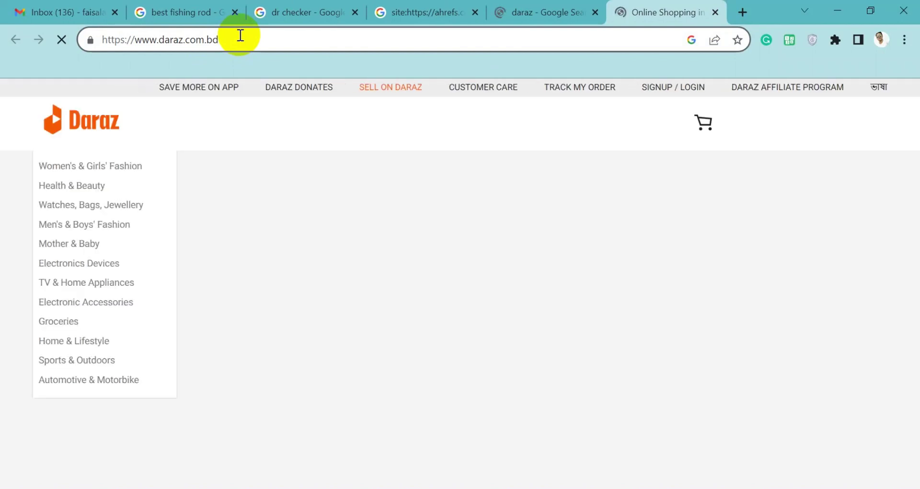
{"action": "type", "text": "/"}
{"action": "type", "text": "si"}
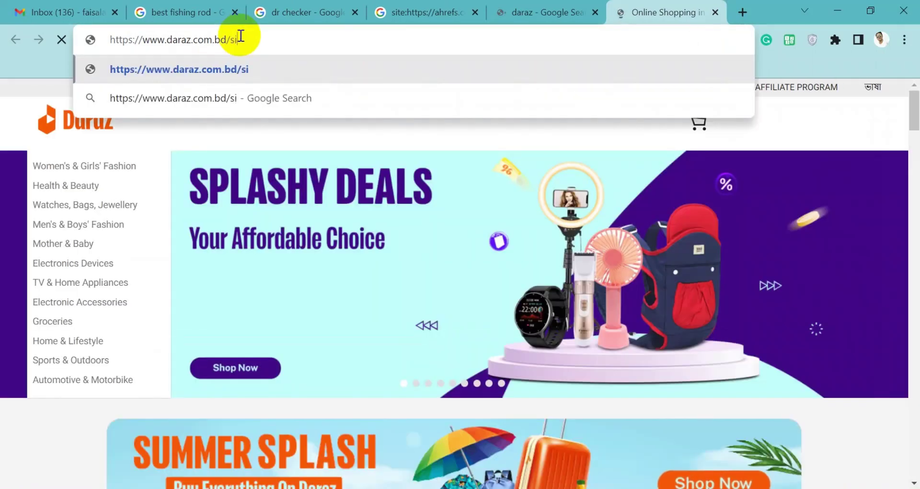
{"action": "type", "text": "temap"}
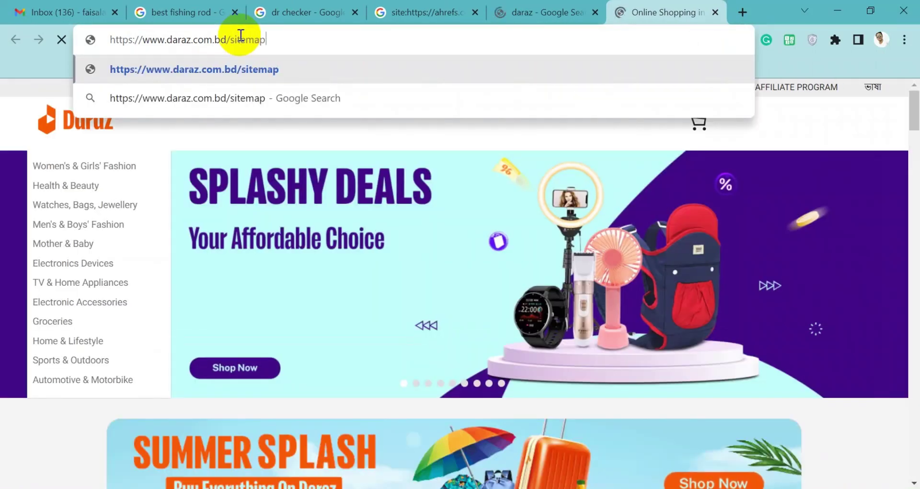
{"action": "type", "text": ".ml"}
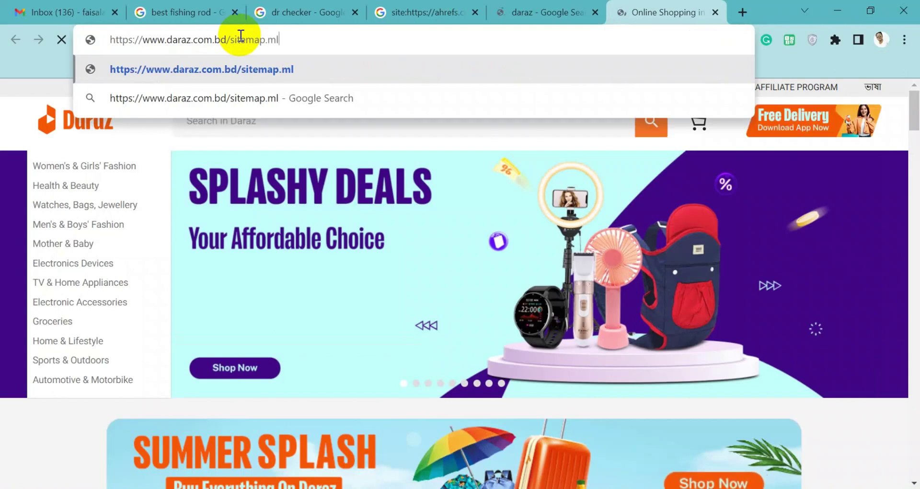
{"action": "key", "text": "BackSpace"}
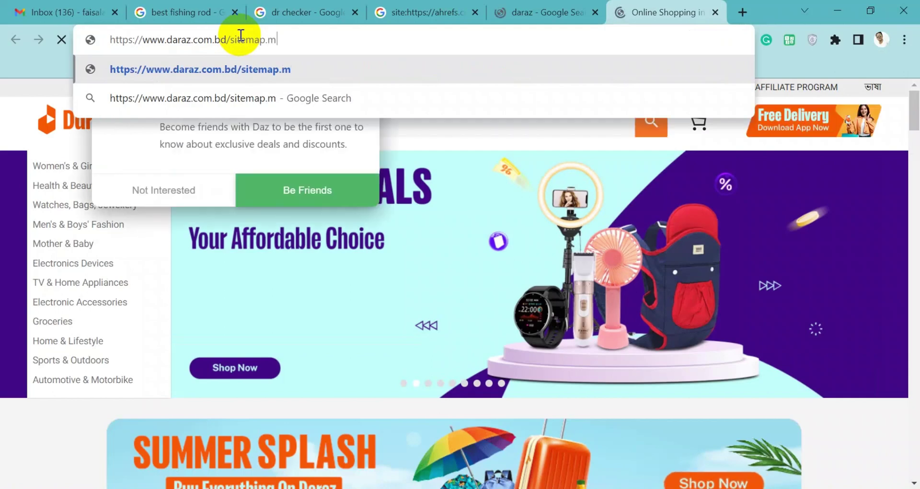
{"action": "key", "text": "BackSpace"}
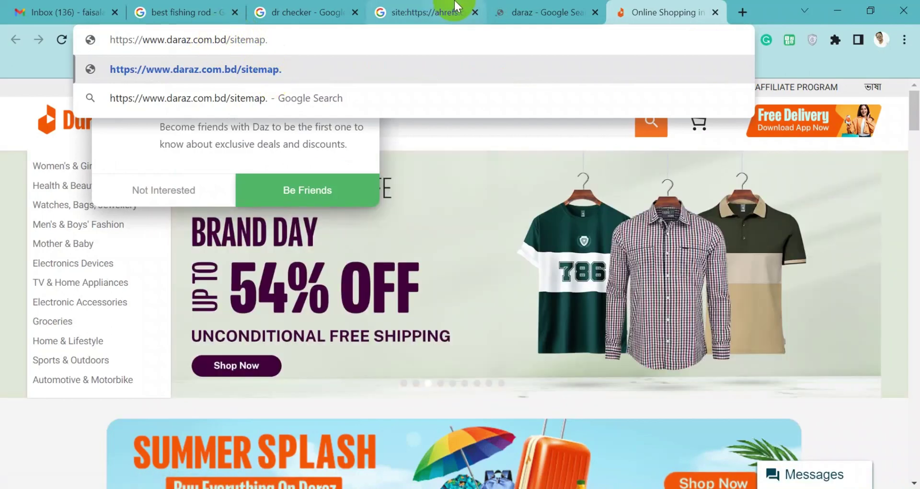
Step: Look over the ahrefs.com and daraz search results and the Daraz page, and select the Pages in sitemaps row in the Excel workbook
{"action": "left_click", "coordinate": [455, 7]}
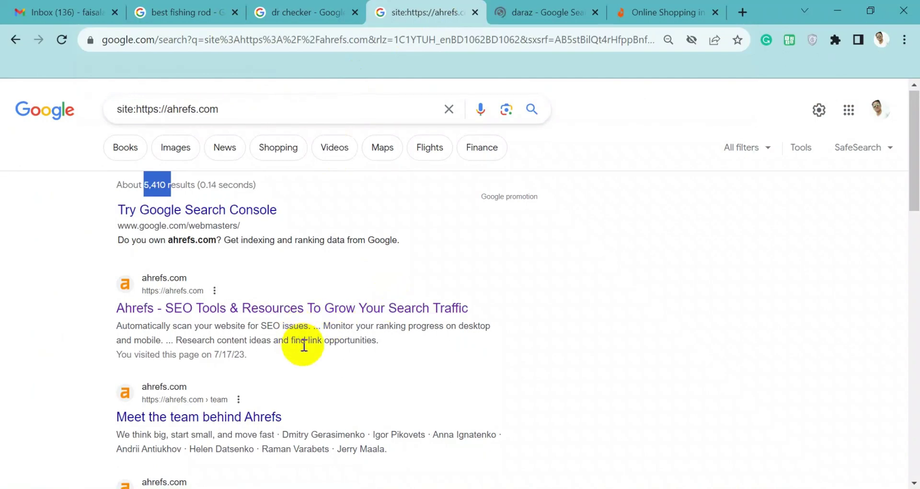
{"action": "scroll", "coordinate": [304, 346], "scroll_direction": "down", "scroll_amount": 3}
{"action": "left_click", "coordinate": [638, 7]}
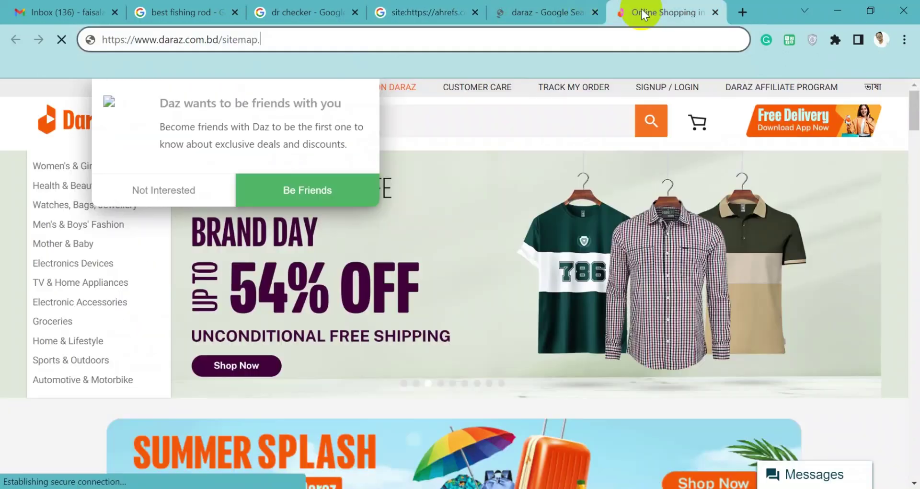
{"action": "left_click", "coordinate": [556, 6]}
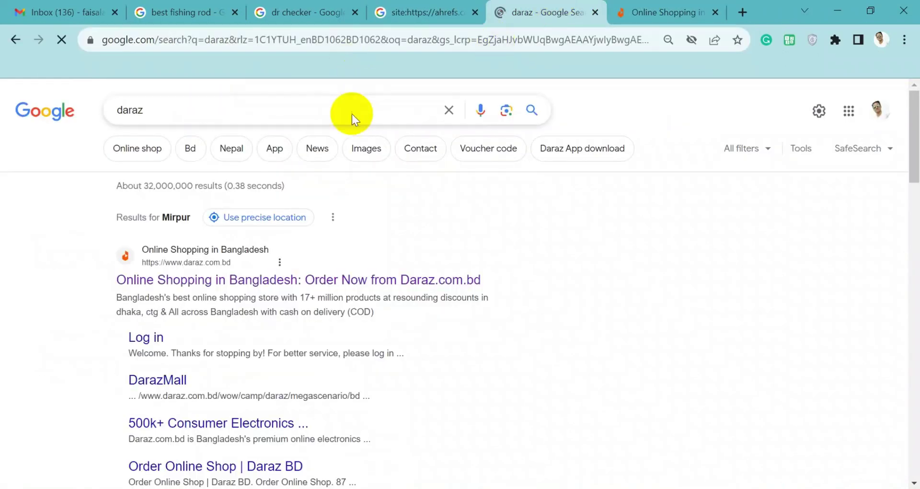
{"action": "left_click", "coordinate": [637, 11]}
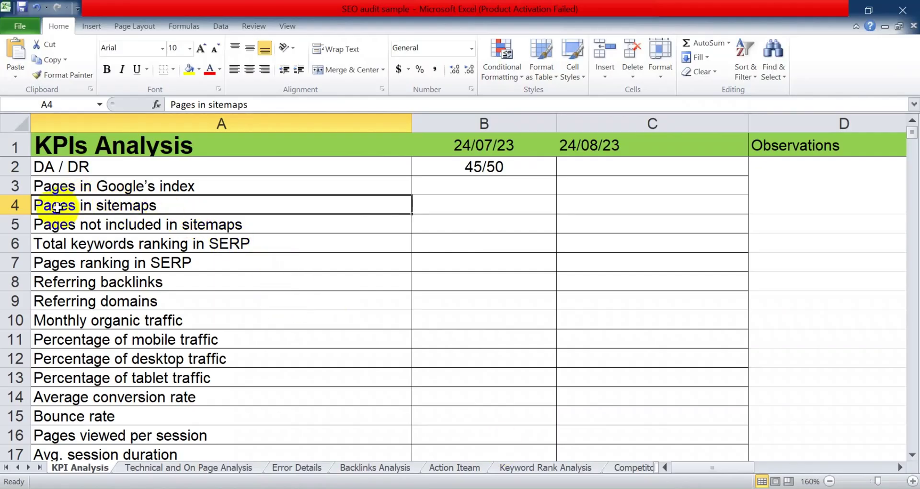
{"action": "left_click", "coordinate": [15, 204]}
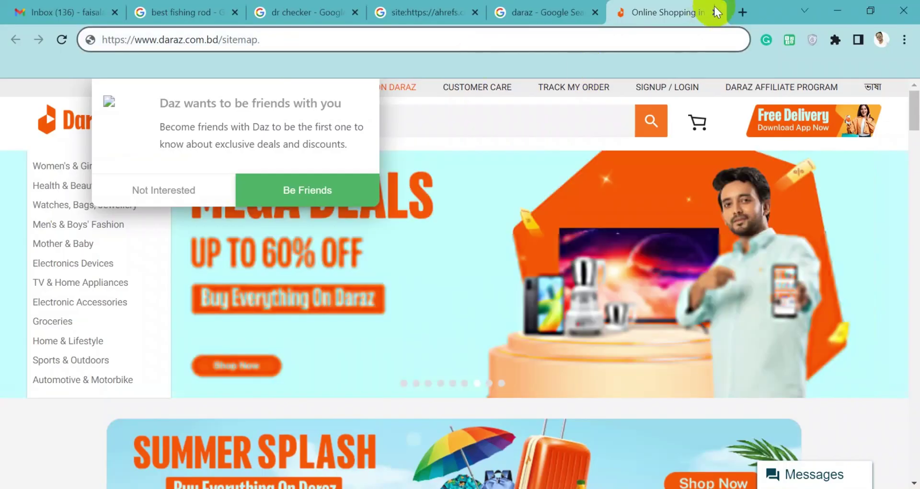
Step: Find Google Search Console through a Google search in a new tab, open it and show the site's Sitemaps report without its intro tip
{"action": "left_click", "coordinate": [707, 10]}
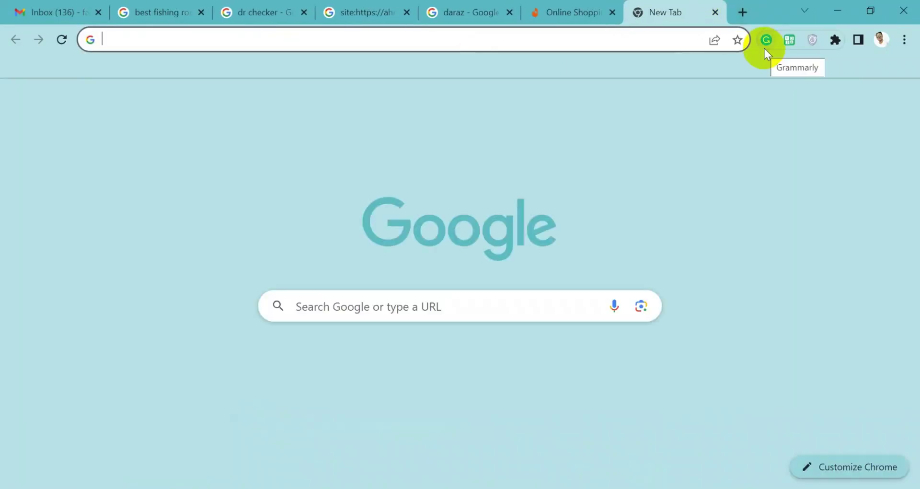
{"action": "type", "text": "google search"}
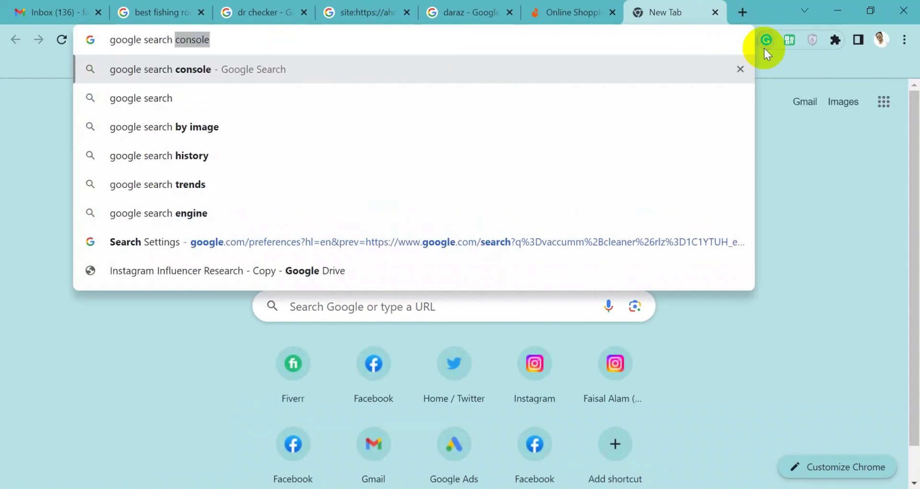
{"action": "key", "text": "Return"}
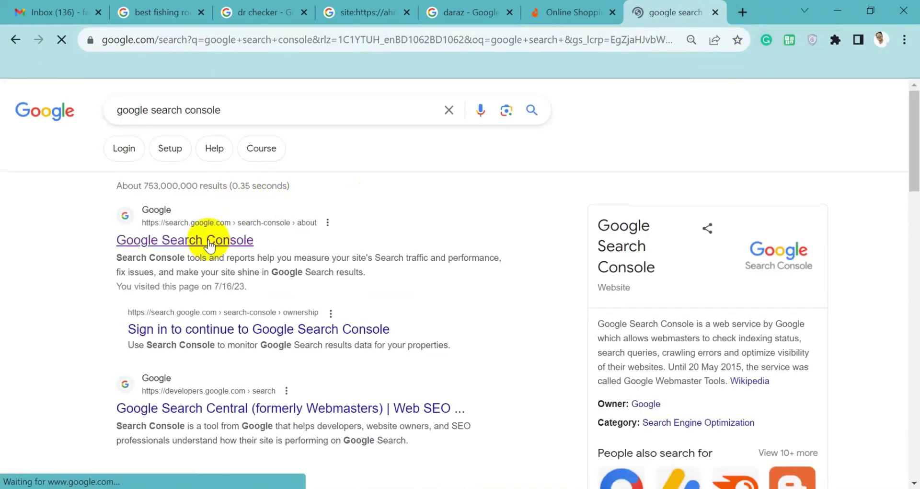
{"action": "left_click", "coordinate": [209, 242]}
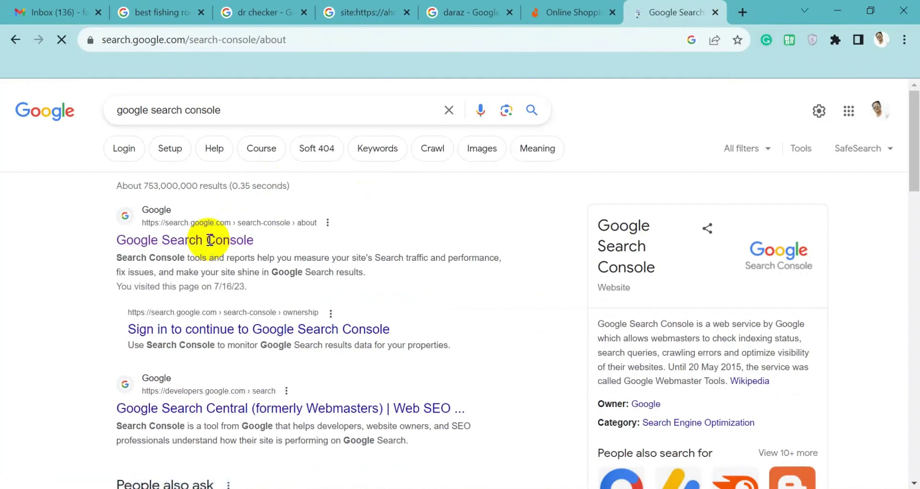
{"action": "left_click", "coordinate": [168, 402]}
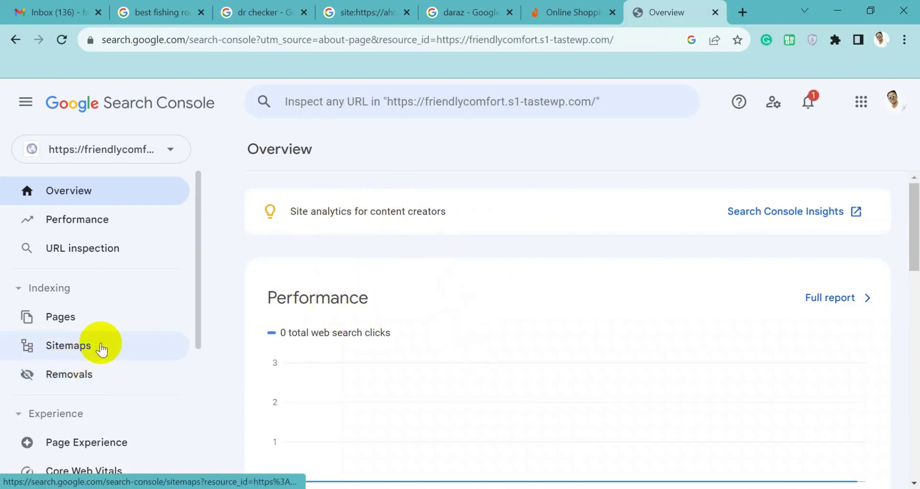
{"action": "left_click", "coordinate": [85, 349]}
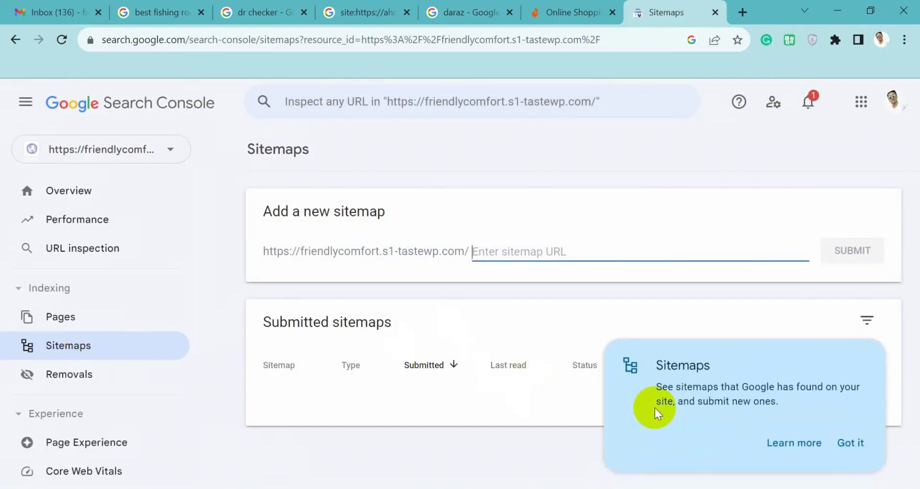
{"action": "left_click", "coordinate": [849, 442]}
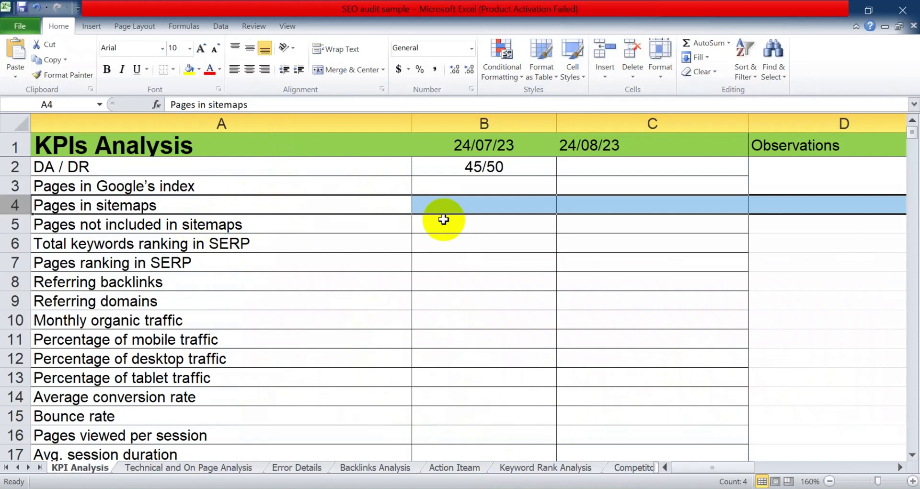
Step: Switch to the Excel workbook and review the Pages in sitemaps and Pages not included in sitemaps rows
{"action": "left_click", "coordinate": [438, 204]}
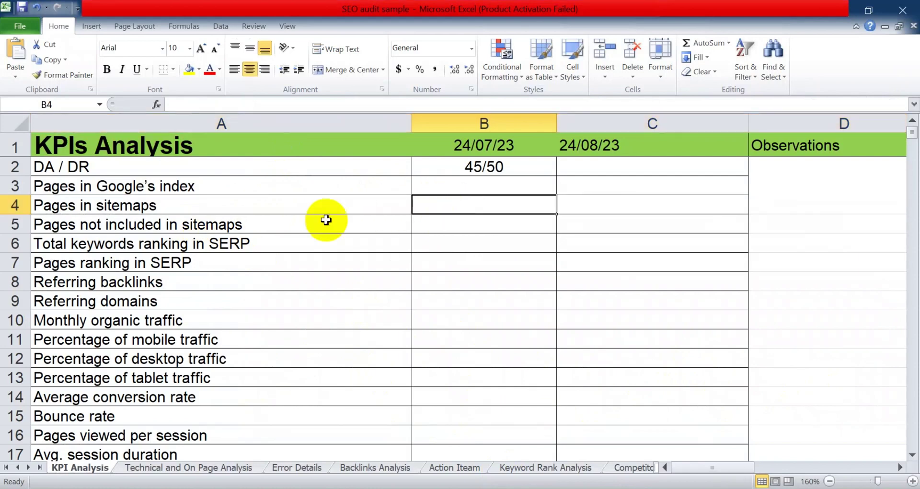
{"action": "left_click", "coordinate": [204, 229]}
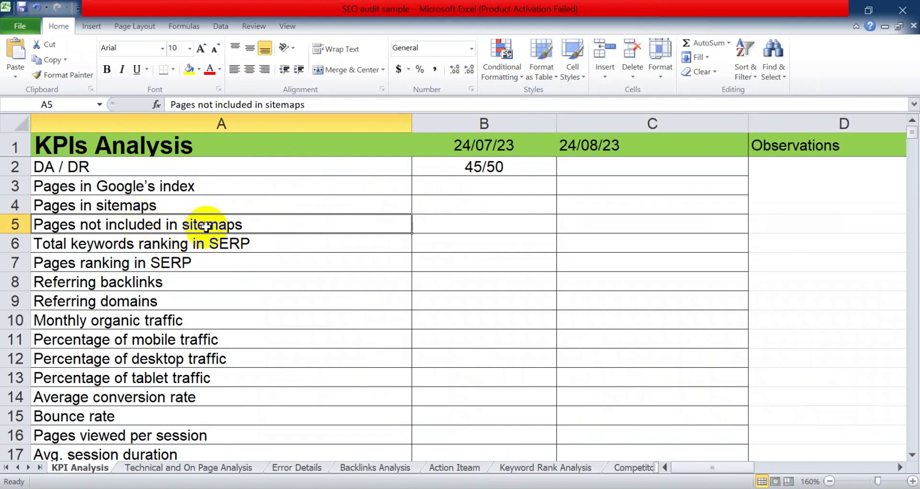
{"action": "left_click", "coordinate": [463, 230]}
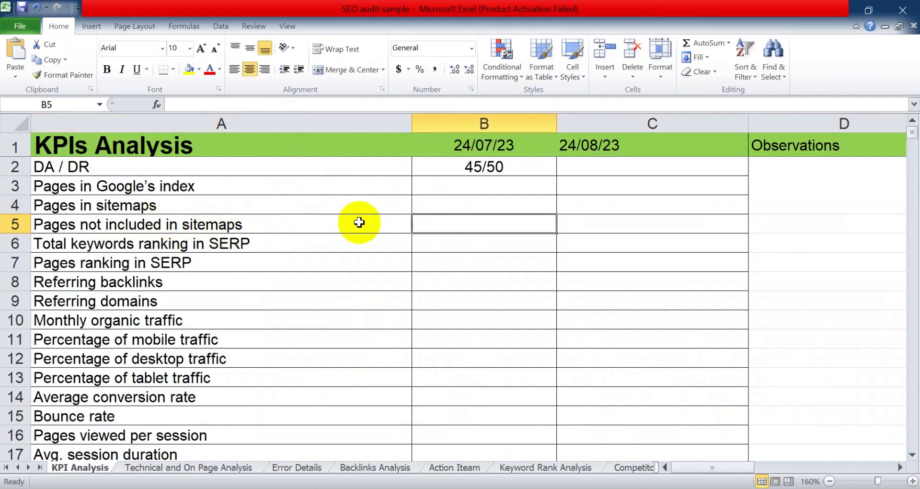
Step: Return to Chrome, search Google for sitemap in a new tab and look over the results as far as the XML Sitemaps Generator entry
{"action": "key", "text": "alt+Tab"}
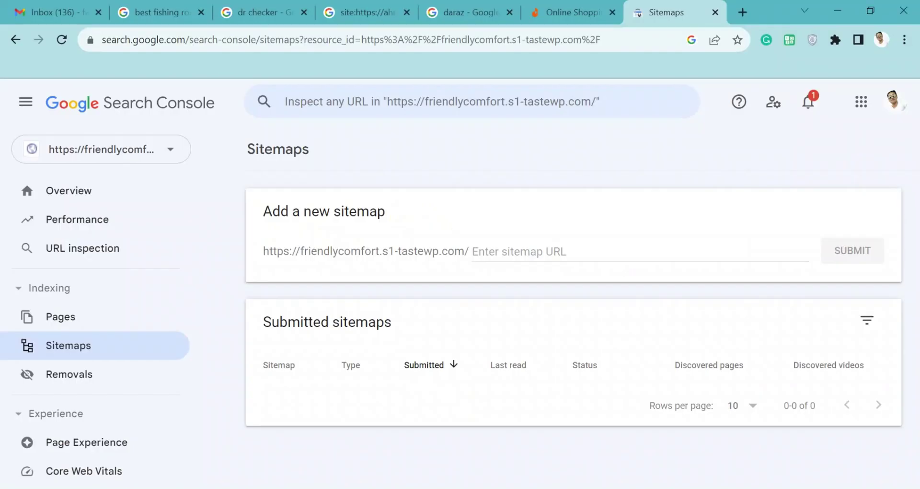
{"action": "left_click", "coordinate": [744, 13]}
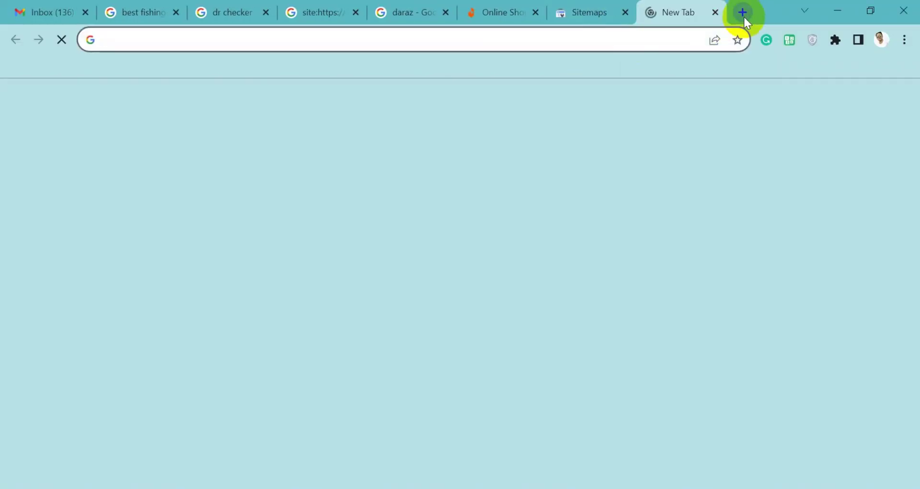
{"action": "type", "text": "sitemap"}
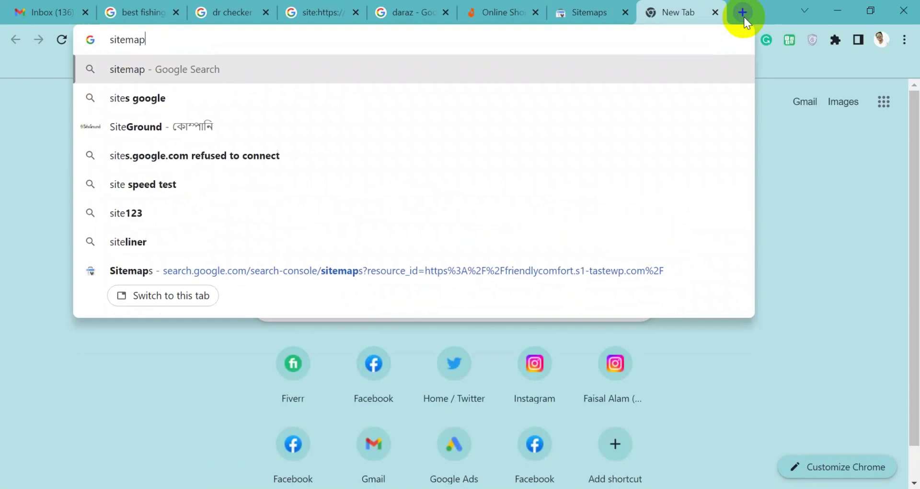
{"action": "key", "text": "Return"}
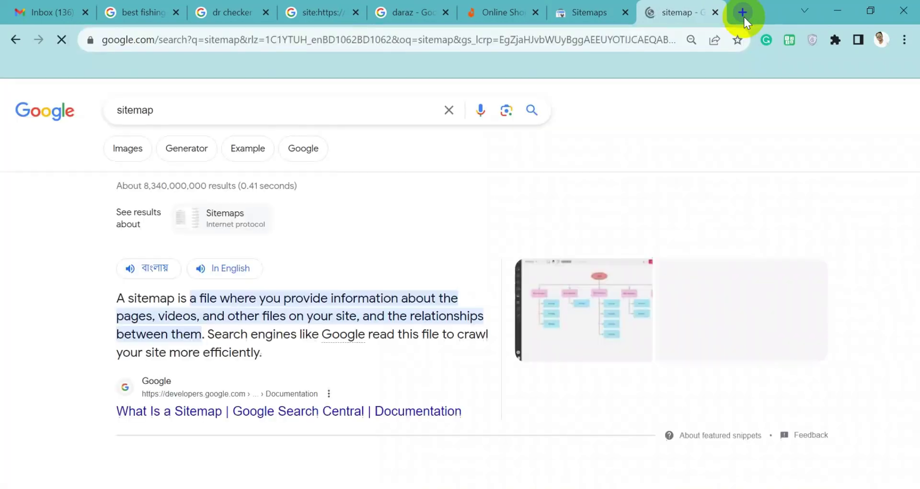
{"action": "scroll", "coordinate": [35, 248], "scroll_direction": "down", "scroll_amount": 1}
{"action": "scroll", "coordinate": [34, 248], "scroll_direction": "down", "scroll_amount": 1}
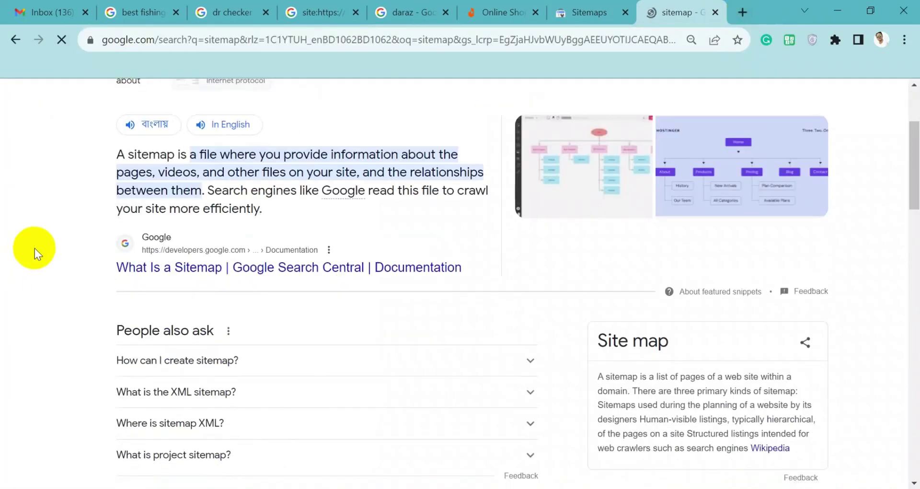
{"action": "scroll", "coordinate": [35, 249], "scroll_direction": "down", "scroll_amount": 1}
{"action": "scroll", "coordinate": [34, 249], "scroll_direction": "down", "scroll_amount": 3}
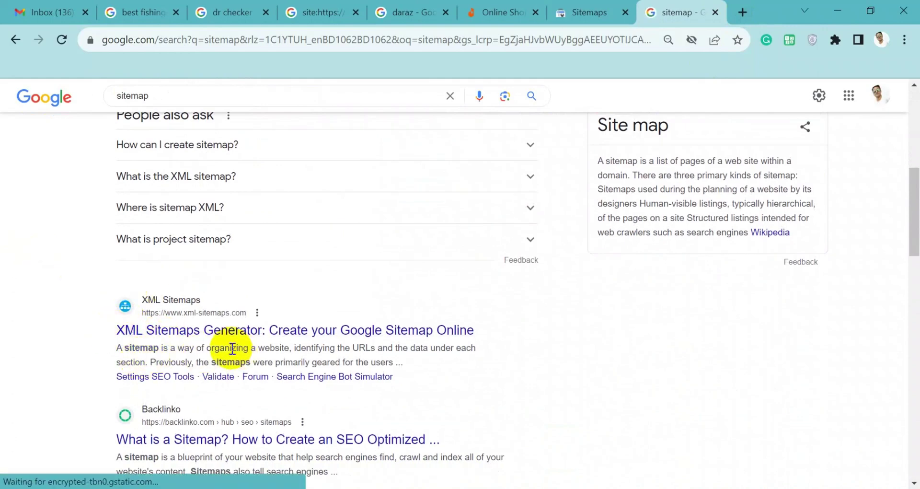
{"action": "left_click_drag", "start_coordinate": [114, 330], "coordinate": [136, 330]}
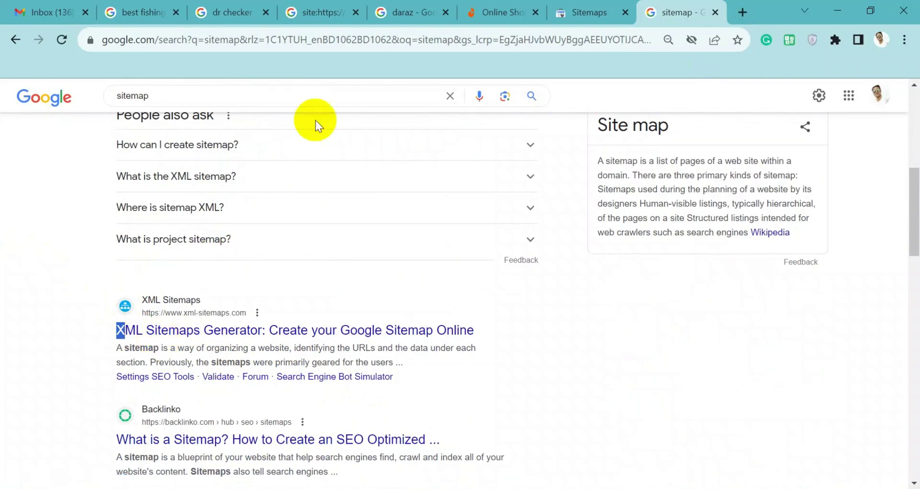
{"action": "left_click", "coordinate": [479, 12]}
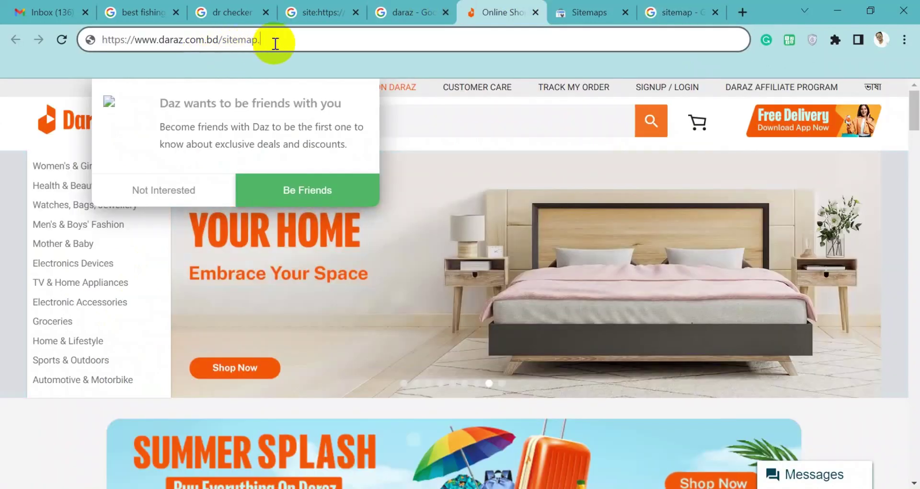
{"action": "type", "text": "Xml"}
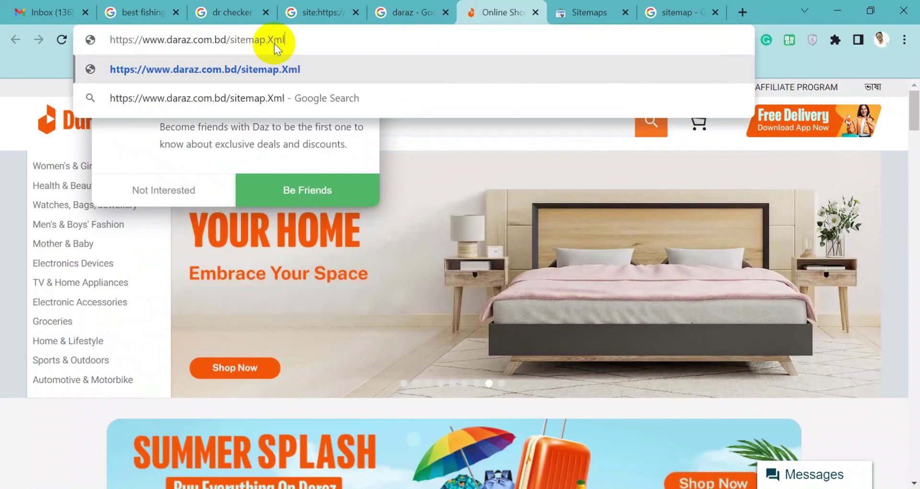
{"action": "key", "text": "Return"}
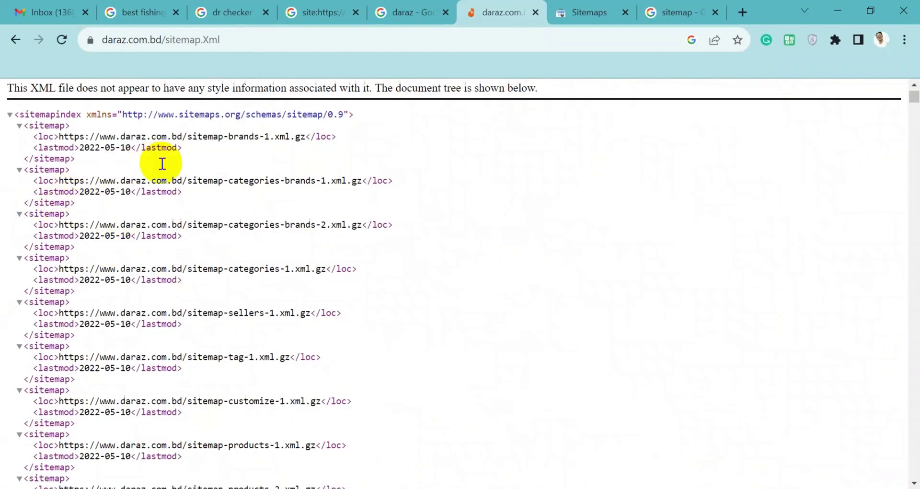
{"action": "scroll", "coordinate": [162, 164], "scroll_direction": "down", "scroll_amount": 8}
{"action": "scroll", "coordinate": [158, 165], "scroll_direction": "down", "scroll_amount": 15}
{"action": "scroll", "coordinate": [289, 250], "scroll_direction": "down", "scroll_amount": 20}
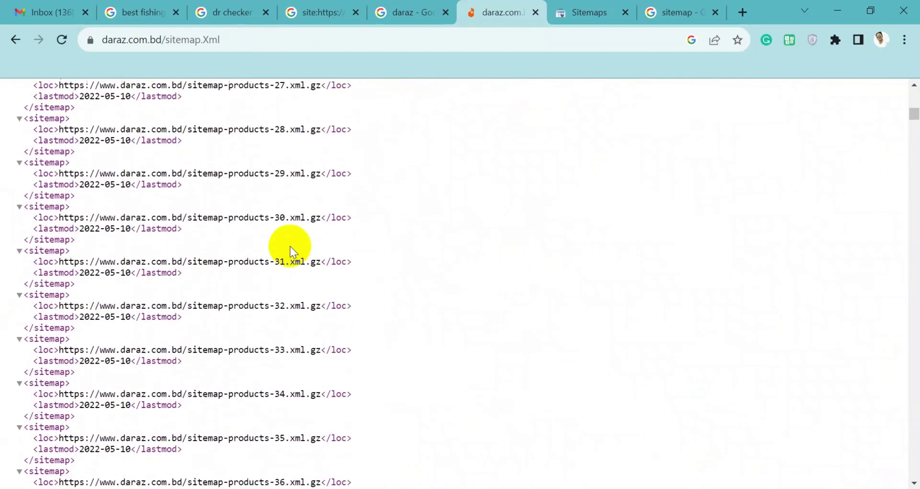
{"action": "scroll", "coordinate": [289, 246], "scroll_direction": "down", "scroll_amount": 8}
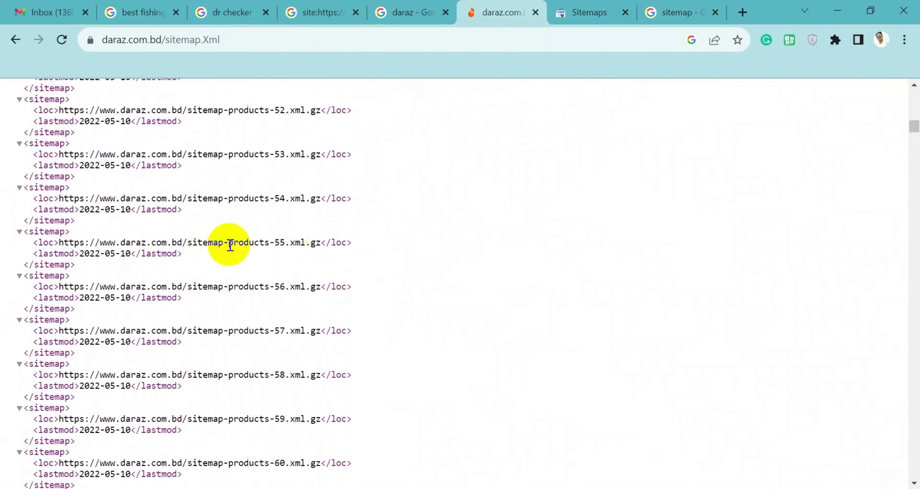
Step: Open the sitemap-products-55.xml.gz address from the Daraz sitemap in a new tab and examine the product URLs it contains
{"action": "left_click_drag", "start_coordinate": [197, 243], "coordinate": [33, 243]}
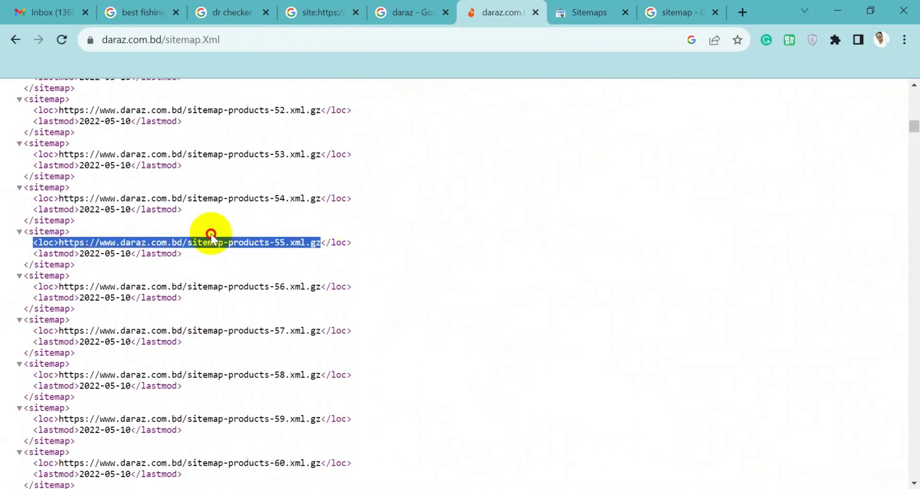
{"action": "left_click_drag", "start_coordinate": [105, 243], "coordinate": [71, 245]}
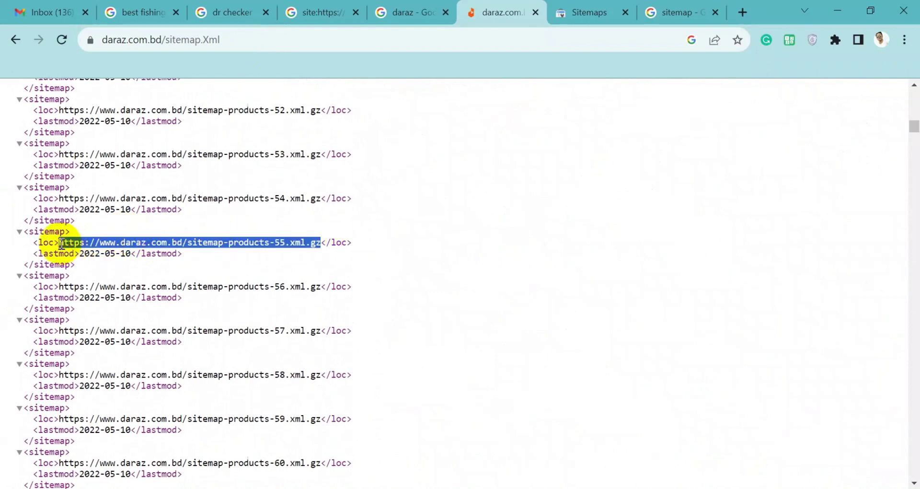
{"action": "right_click", "coordinate": [88, 243]}
{"action": "left_click", "coordinate": [209, 289]}
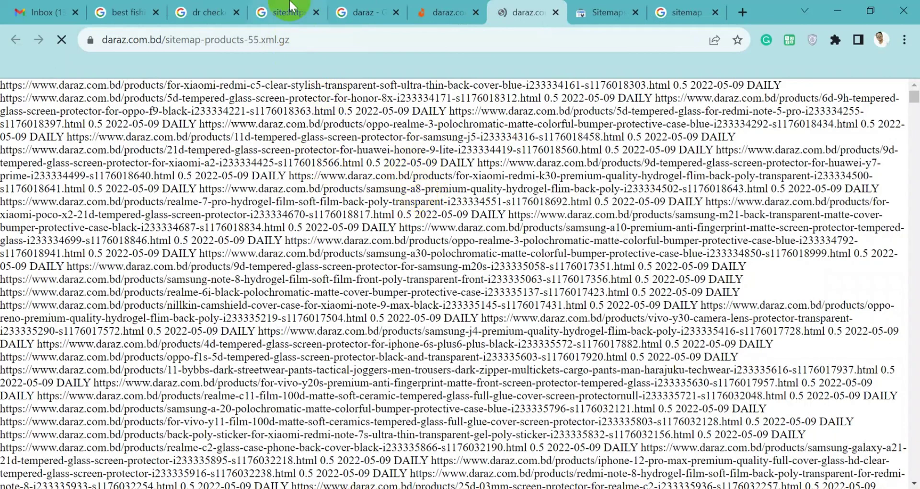
{"action": "left_click", "coordinate": [268, 36]}
{"action": "left_click_drag", "start_coordinate": [346, 39], "coordinate": [327, 43]}
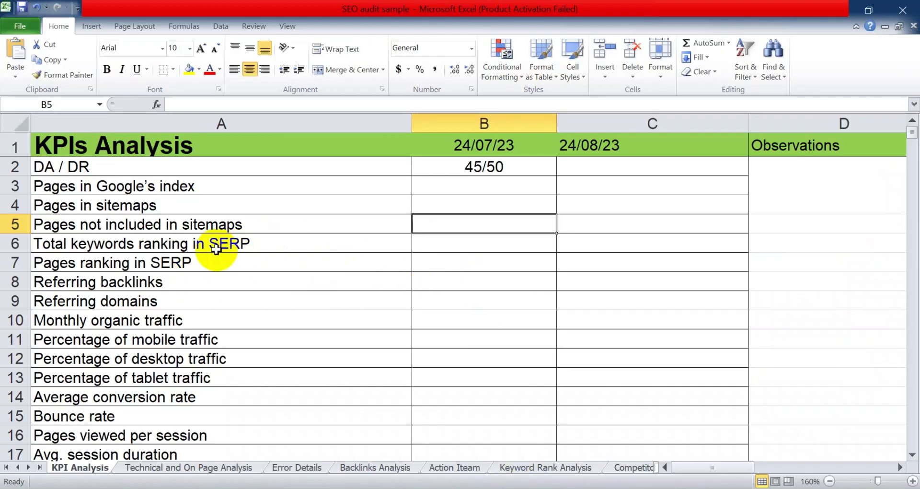
Step: In the Excel workbook, review the KPI rows from Pages in Google's index through Total keywords ranking in SERP
{"action": "left_click", "coordinate": [14, 225]}
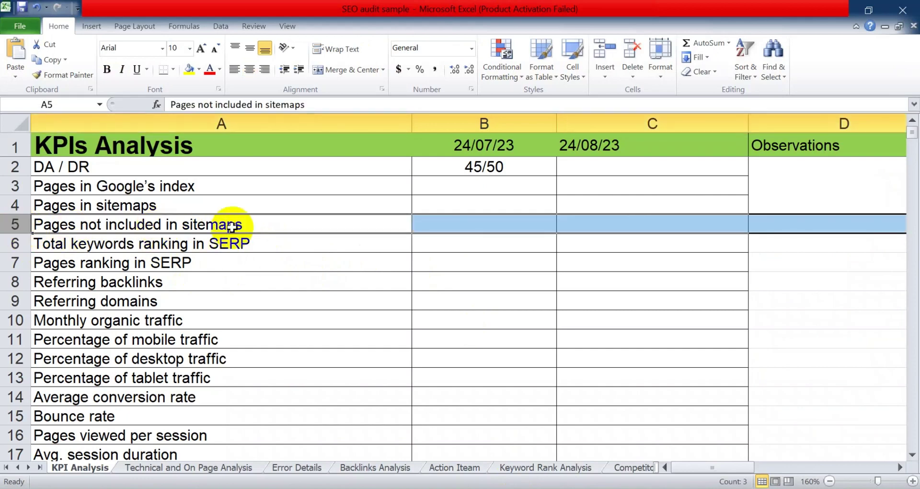
{"action": "left_click", "coordinate": [171, 188]}
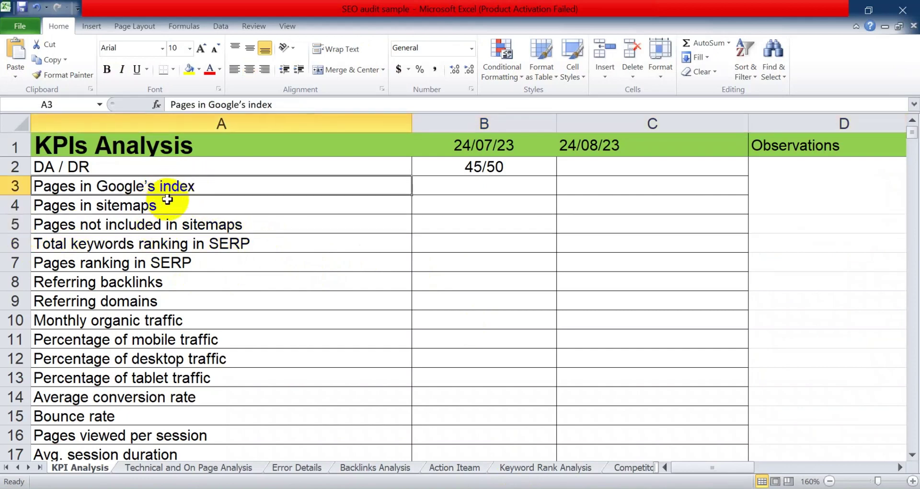
{"action": "left_click", "coordinate": [167, 207]}
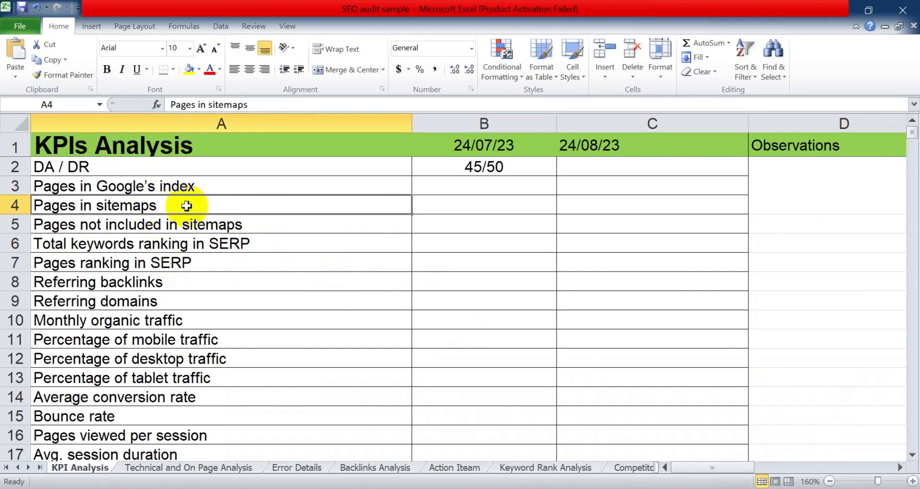
{"action": "left_click", "coordinate": [223, 229]}
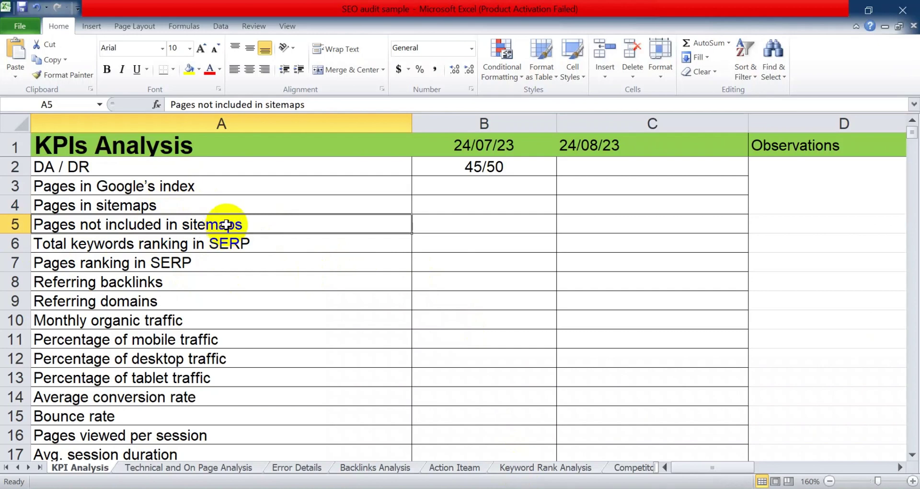
{"action": "left_click", "coordinate": [450, 223]}
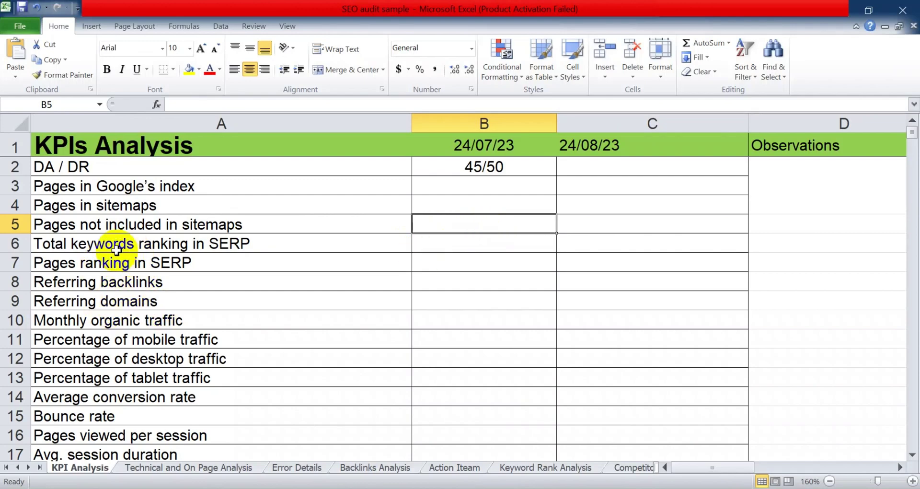
{"action": "left_click", "coordinate": [101, 243]}
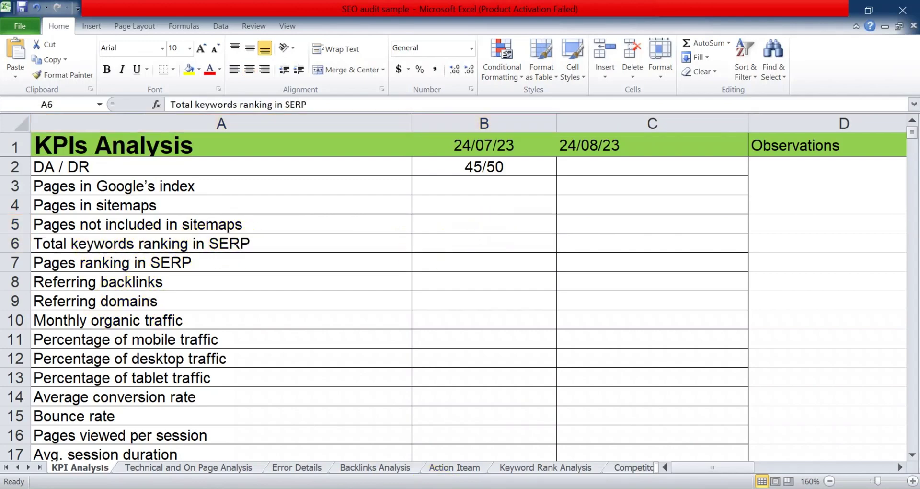
Step: Switch back to Chrome and look over the full page of Google results for sitemap
{"action": "key", "text": "alt+Tab"}
{"action": "left_click", "coordinate": [686, 10]}
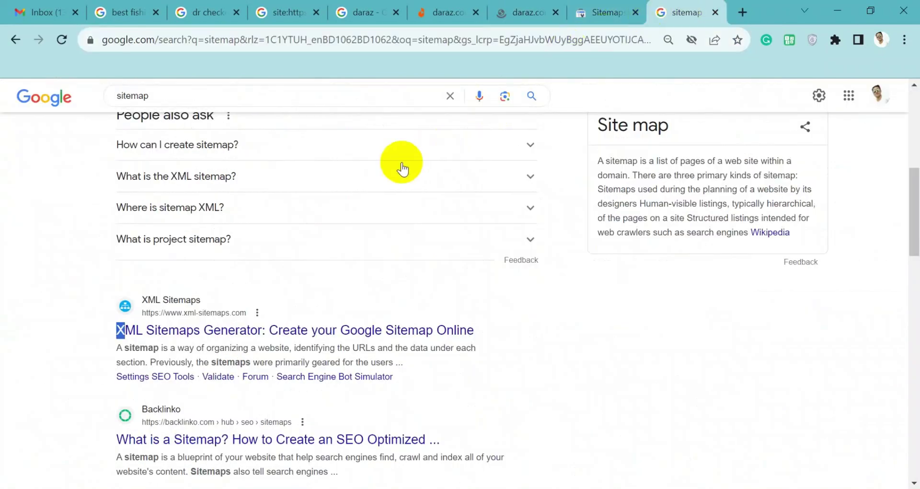
{"action": "scroll", "coordinate": [355, 239], "scroll_direction": "down", "scroll_amount": 15}
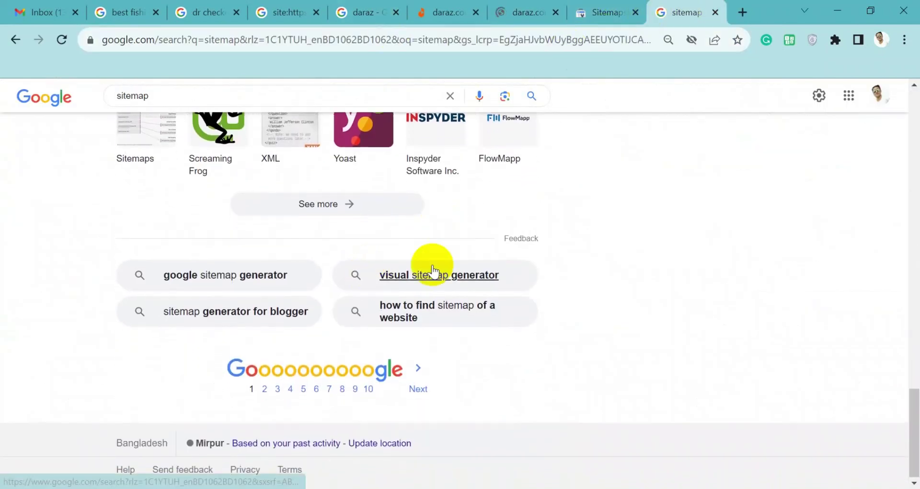
{"action": "scroll", "coordinate": [383, 270], "scroll_direction": "up", "scroll_amount": 15}
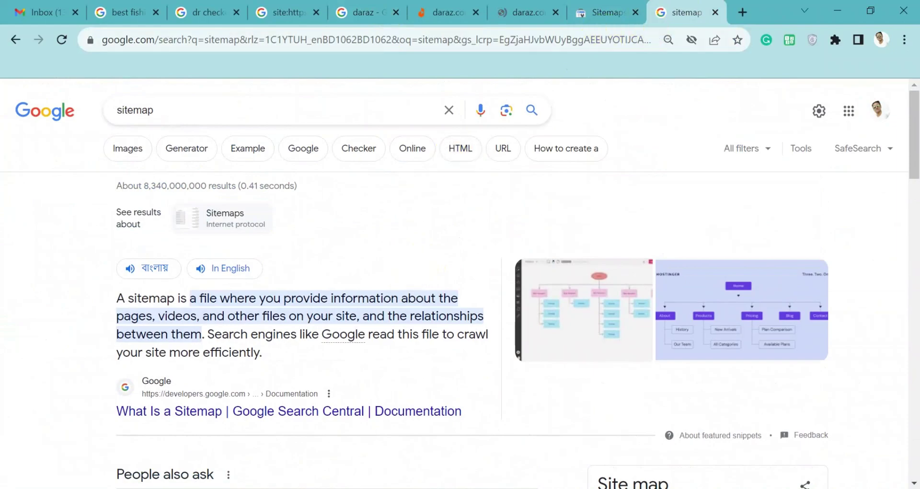
Step: Switch to Excel to check the Total keywords ranking in SERP row, minimize the workbook window and return to Chrome
{"action": "left_click", "coordinate": [575, 486]}
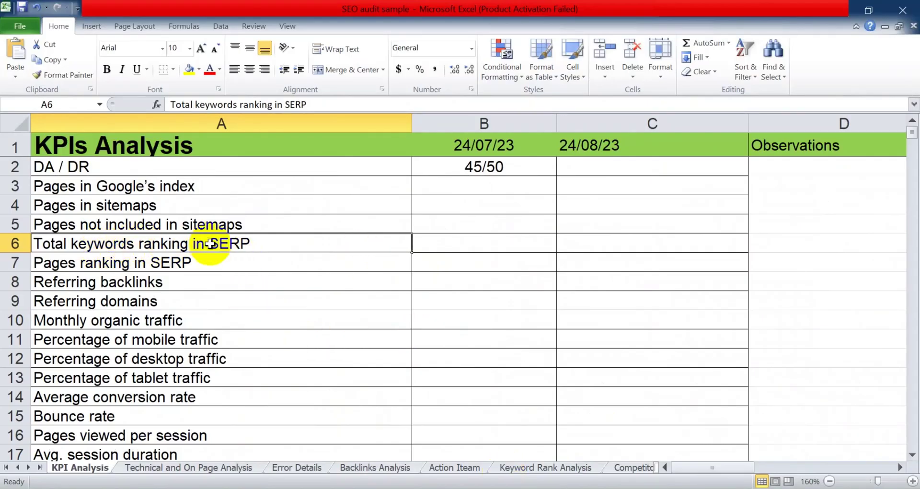
{"action": "left_click", "coordinate": [887, 26]}
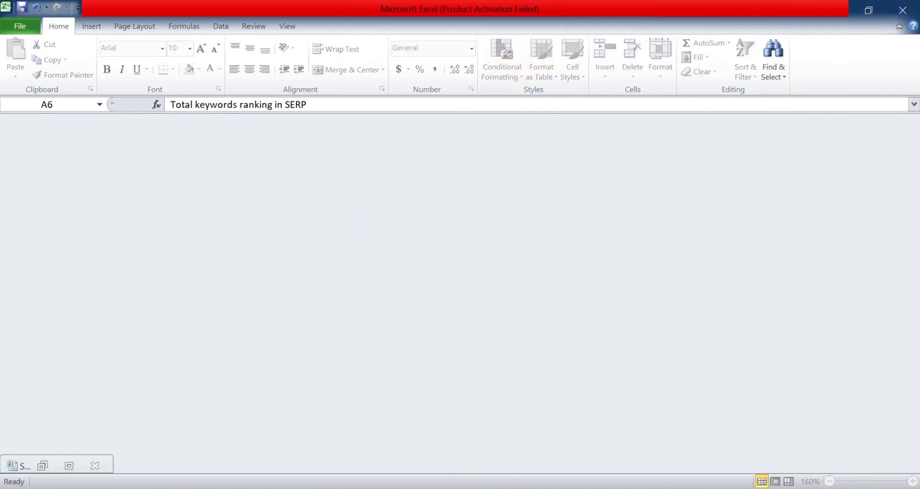
{"action": "key", "text": "alt+Tab"}
Step: Search Google for semrush and open the Semrush website from the results
{"action": "left_click", "coordinate": [485, 41]}
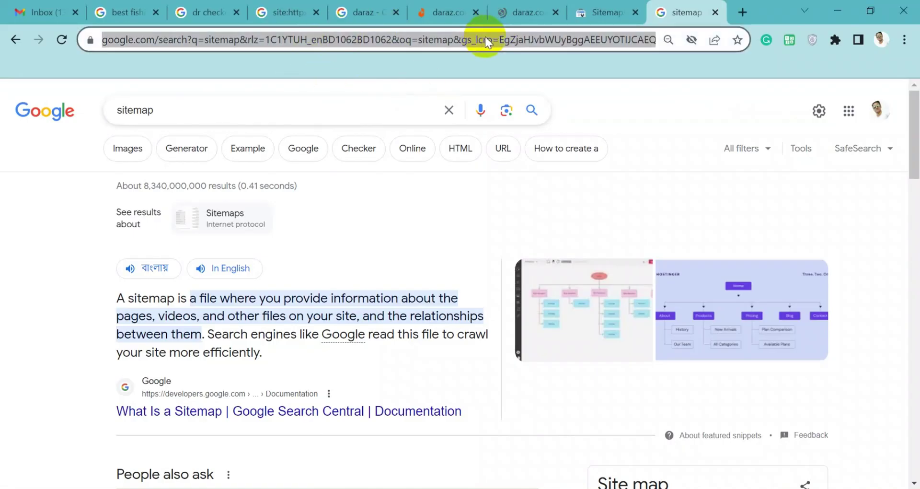
{"action": "type", "text": "se"}
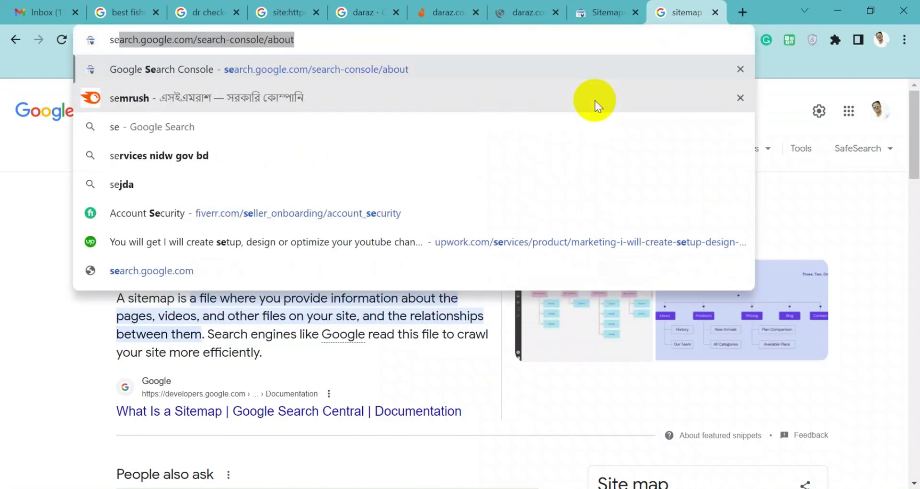
{"action": "left_click", "coordinate": [218, 105]}
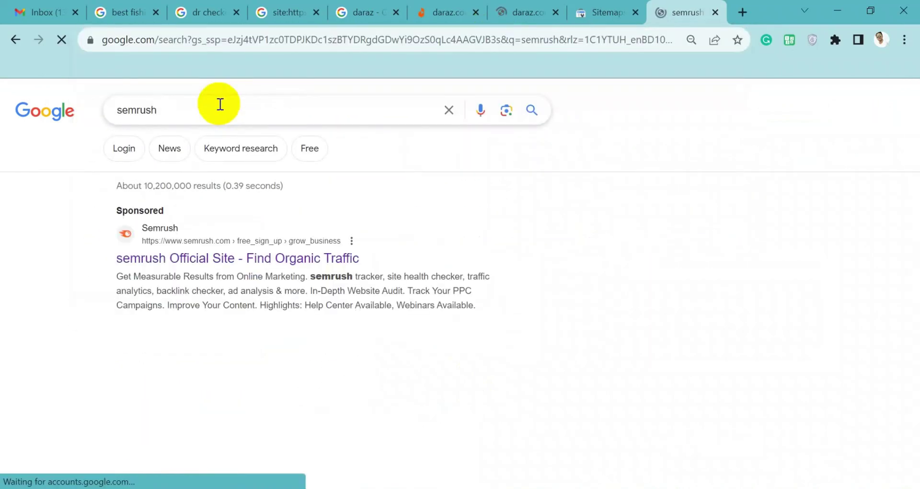
{"action": "scroll", "coordinate": [192, 307], "scroll_direction": "down", "scroll_amount": 1}
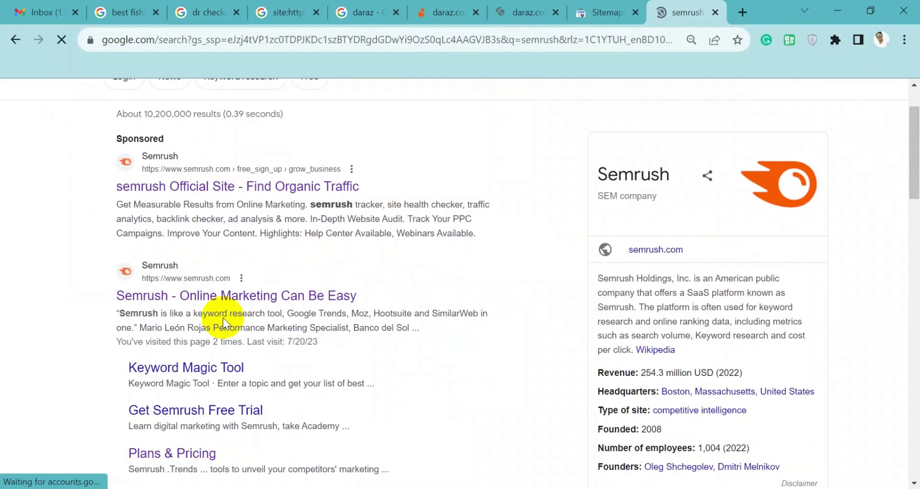
{"action": "left_click", "coordinate": [211, 297]}
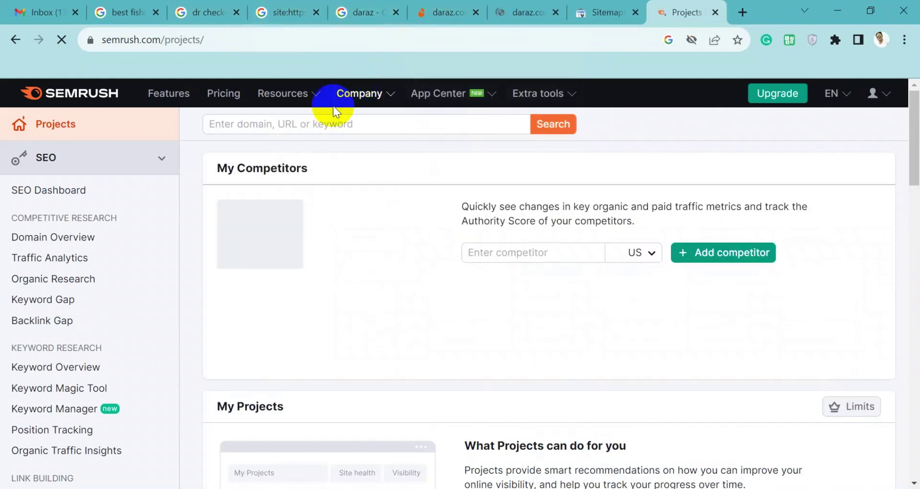
{"action": "left_click", "coordinate": [434, 12]}
{"action": "left_click_drag", "start_coordinate": [170, 38], "coordinate": [102, 40]}
{"action": "key", "text": "ctrl+c"}
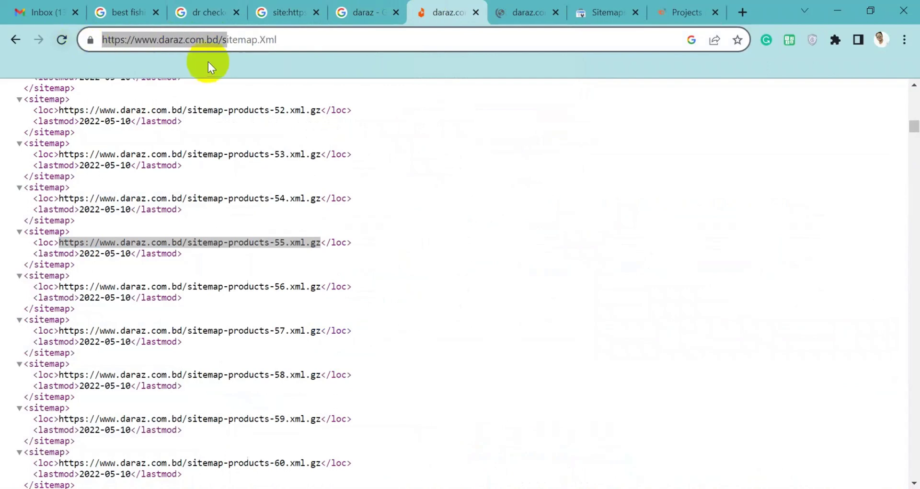
{"action": "left_click", "coordinate": [678, 6]}
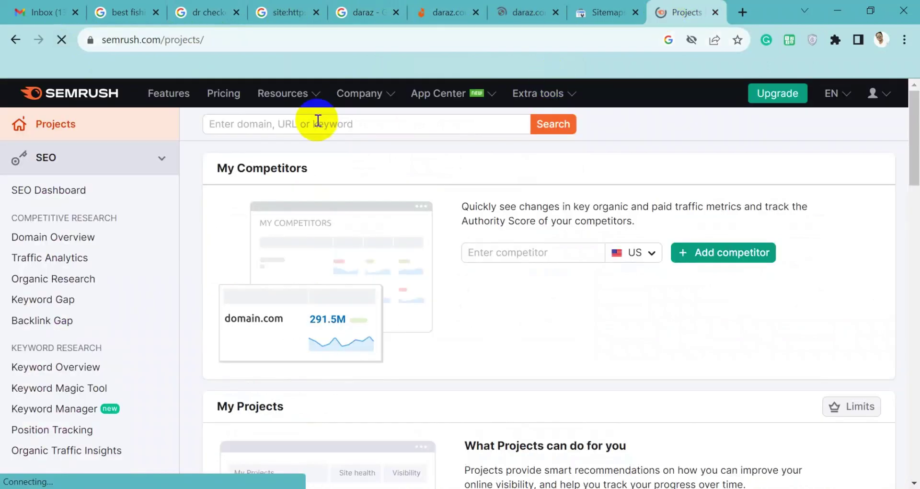
{"action": "left_click", "coordinate": [280, 124]}
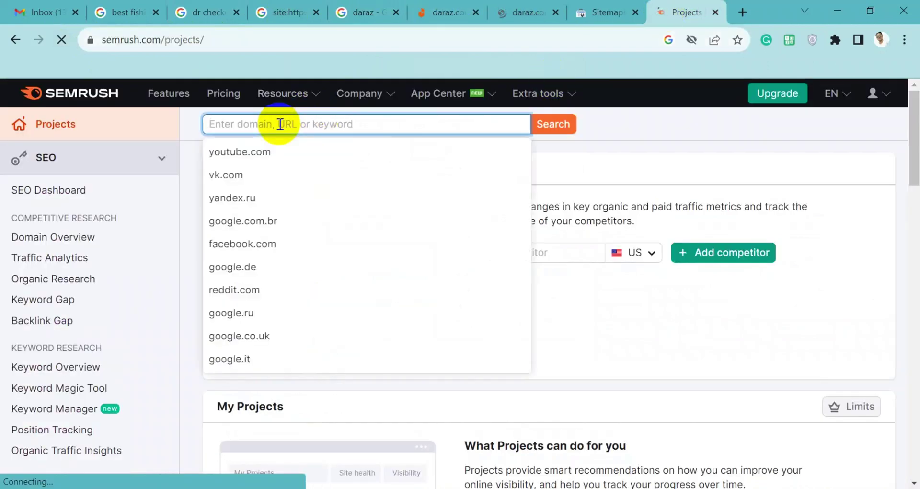
{"action": "key", "text": "ctrl+v"}
{"action": "left_click", "coordinate": [538, 125]}
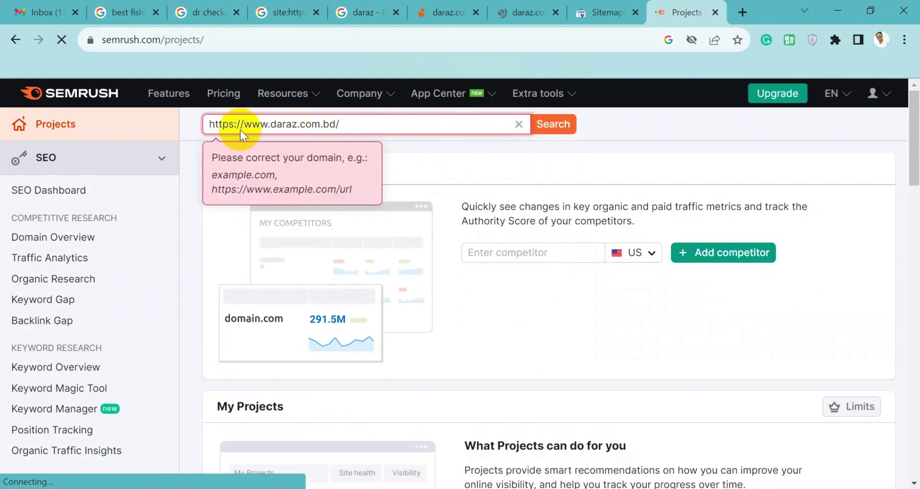
{"action": "left_click", "coordinate": [595, 139]}
{"action": "left_click", "coordinate": [361, 124]}
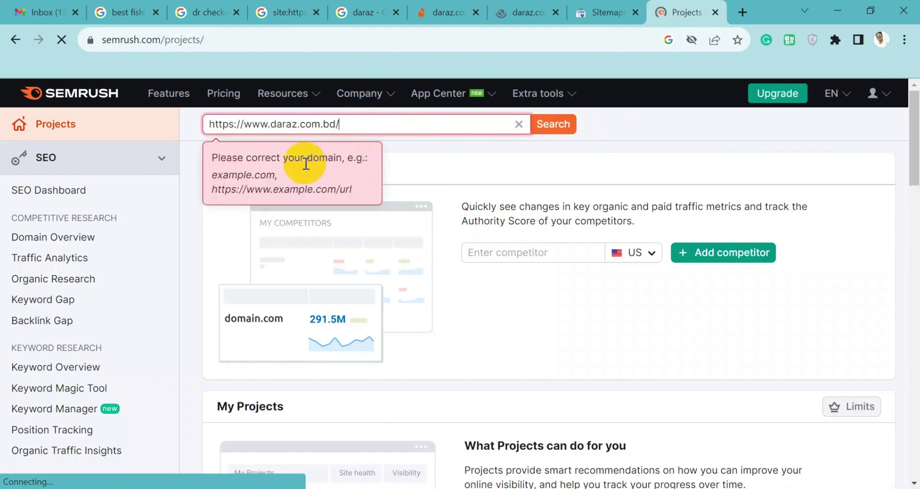
{"action": "key", "text": "BackSpace"}
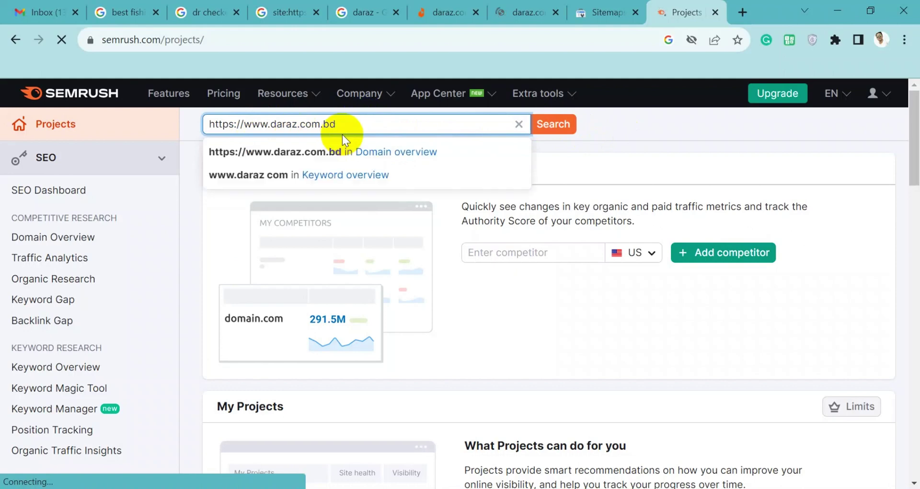
{"action": "left_click", "coordinate": [359, 153]}
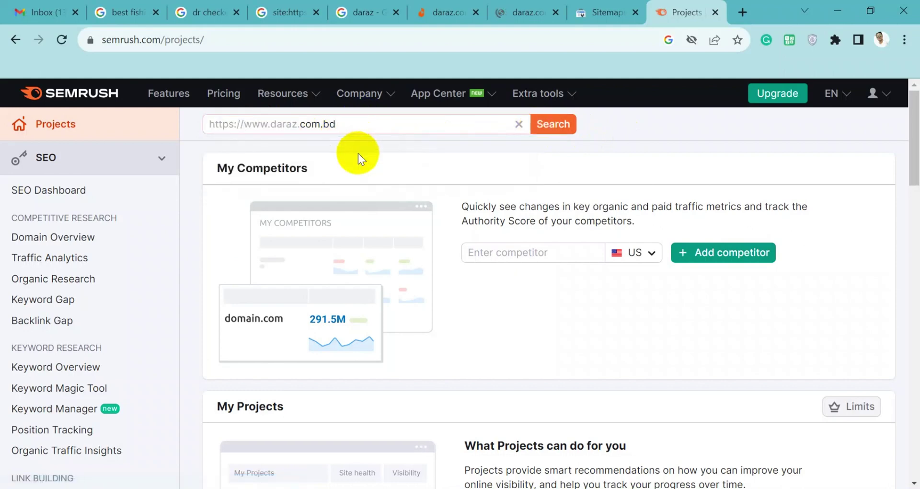
{"action": "left_click", "coordinate": [554, 123]}
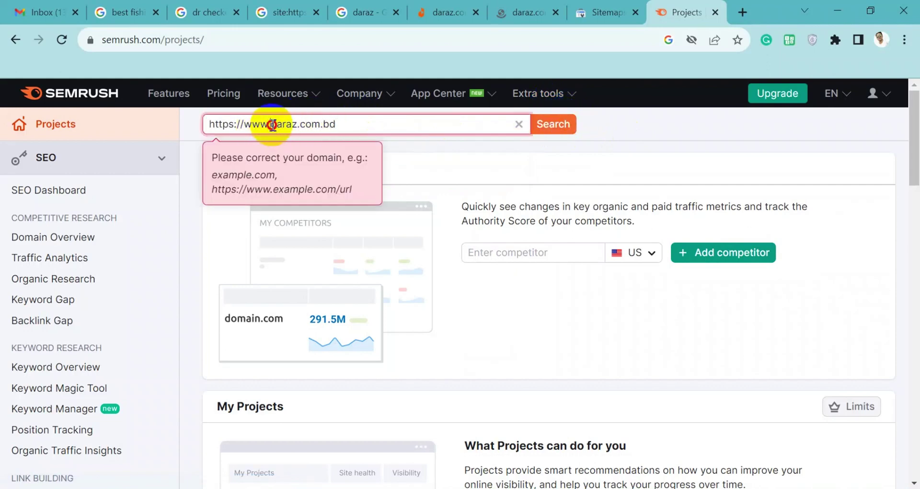
{"action": "left_click_drag", "start_coordinate": [271, 125], "coordinate": [115, 129]}
{"action": "key", "text": "BackSpace"}
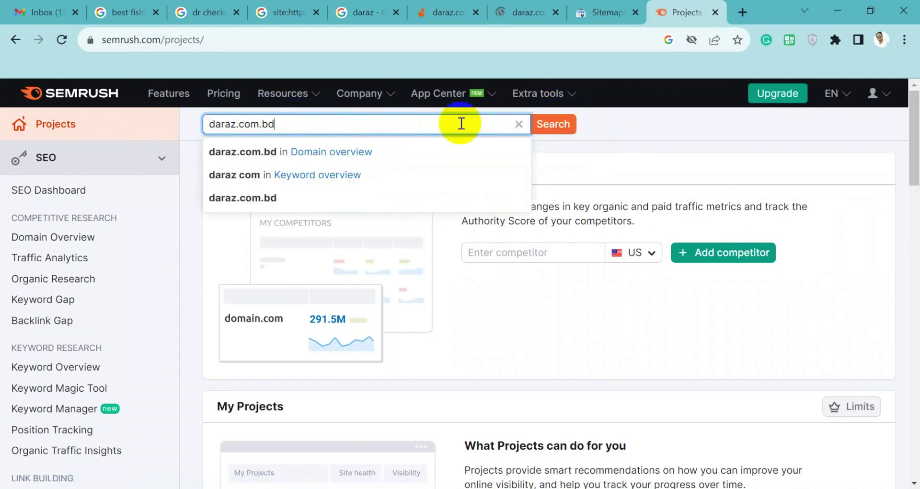
{"action": "left_click", "coordinate": [335, 150]}
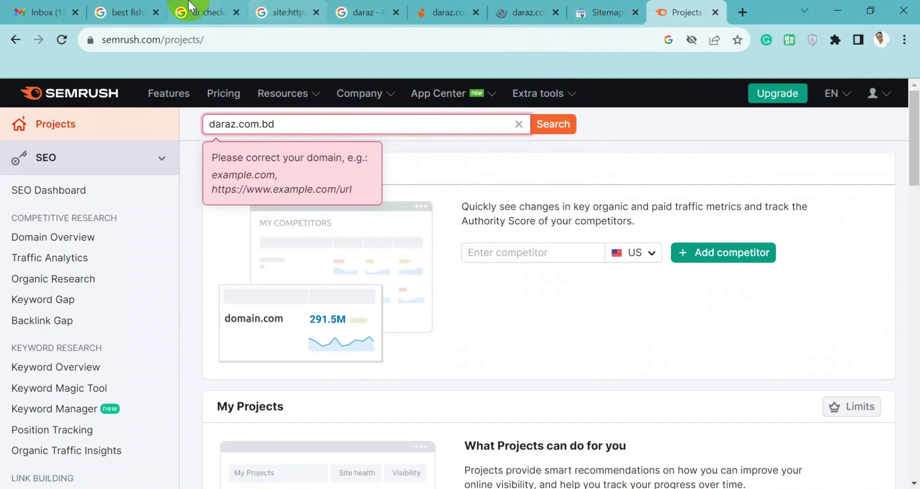
Step: From the best fishing rod results, open The New York Times and Study Finds articles in new tabs
{"action": "left_click", "coordinate": [122, 12]}
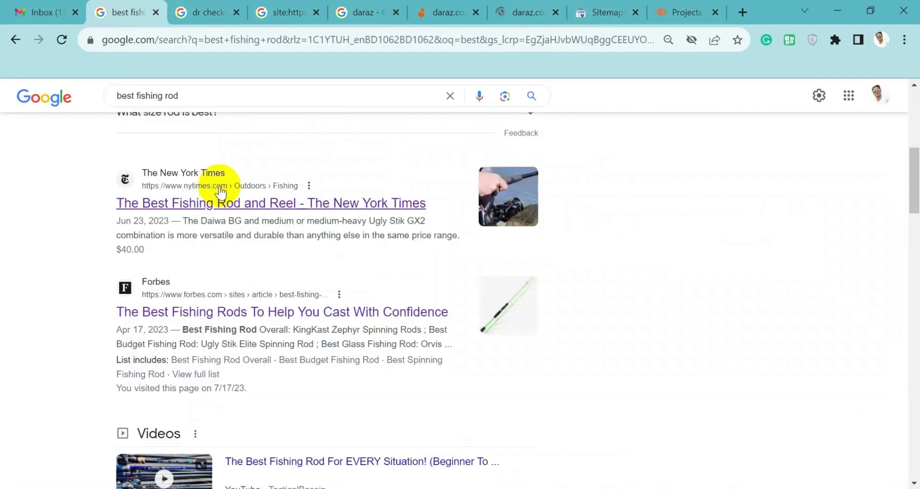
{"action": "middle_click", "coordinate": [187, 207]}
{"action": "scroll", "coordinate": [306, 286], "scroll_direction": "down", "scroll_amount": 10}
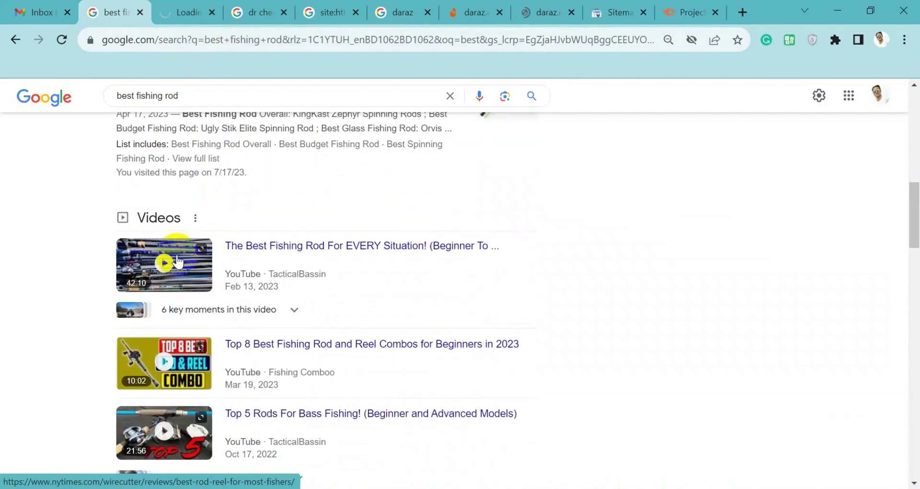
{"action": "scroll", "coordinate": [306, 286], "scroll_direction": "down", "scroll_amount": 5}
{"action": "scroll", "coordinate": [52, 272], "scroll_direction": "down", "scroll_amount": 3}
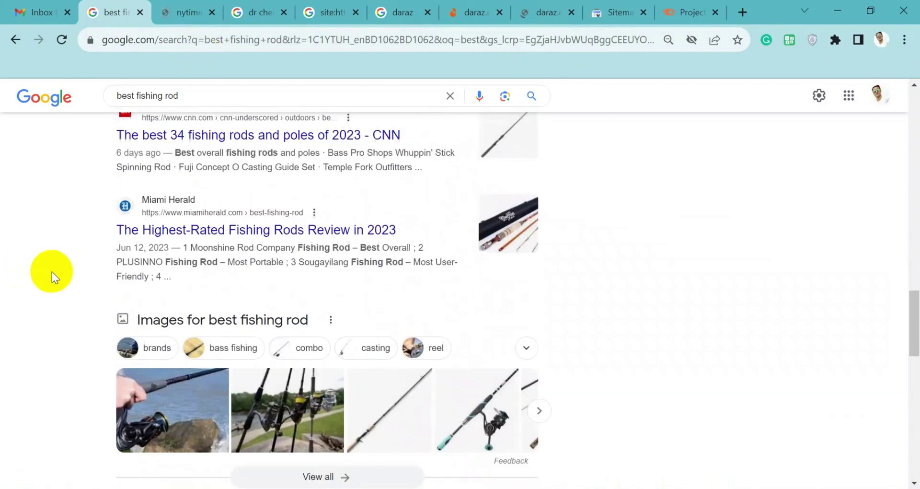
{"action": "scroll", "coordinate": [96, 260], "scroll_direction": "down", "scroll_amount": 7}
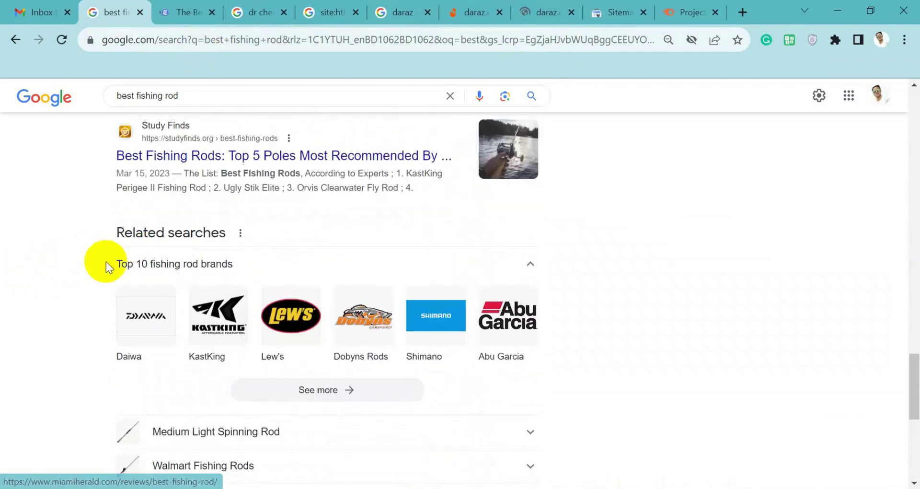
{"action": "left_click", "coordinate": [194, 160], "text": "ctrl"}
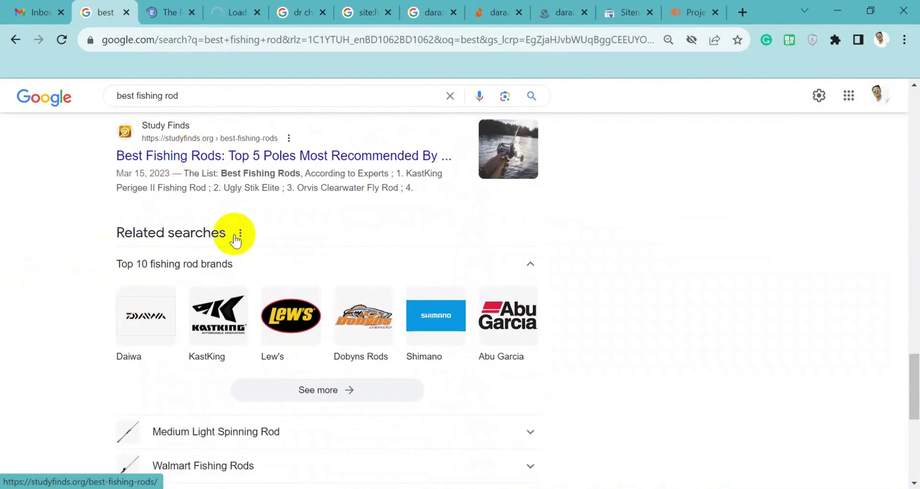
{"action": "scroll", "coordinate": [236, 244], "scroll_direction": "down", "scroll_amount": 4}
{"action": "left_click", "coordinate": [232, 11]}
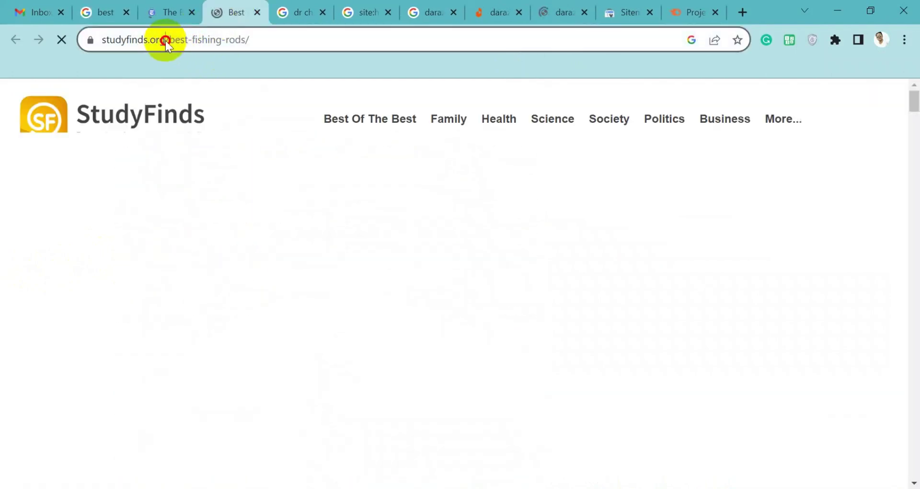
{"action": "left_click_drag", "start_coordinate": [165, 41], "coordinate": [68, 45]}
{"action": "key", "text": "ctrl+c"}
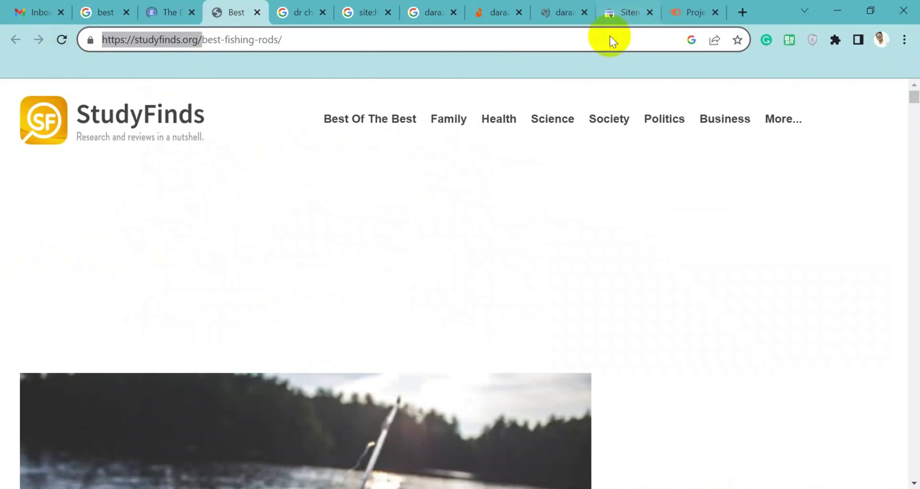
{"action": "left_click", "coordinate": [679, 7]}
{"action": "left_click_drag", "start_coordinate": [301, 127], "coordinate": [136, 136]}
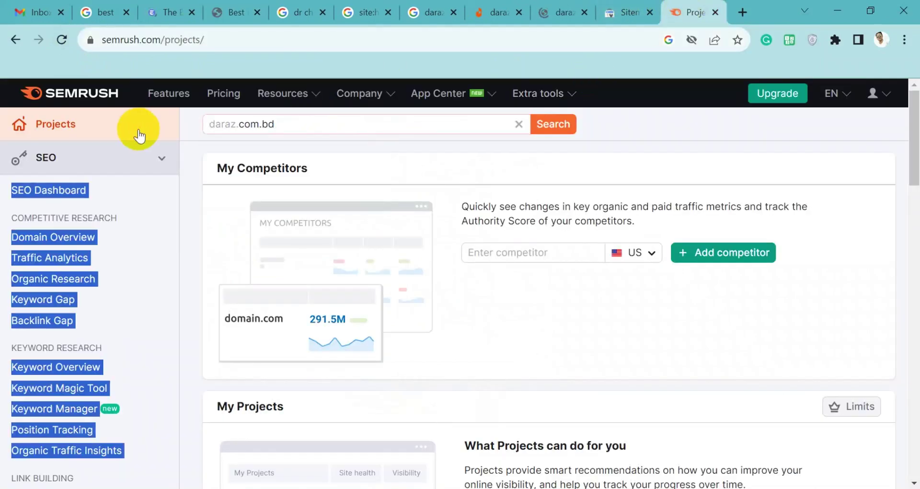
{"action": "left_click_drag", "start_coordinate": [307, 121], "coordinate": [197, 126]}
{"action": "key", "text": "ctrl+v"}
{"action": "key", "text": "ctrl+f"}
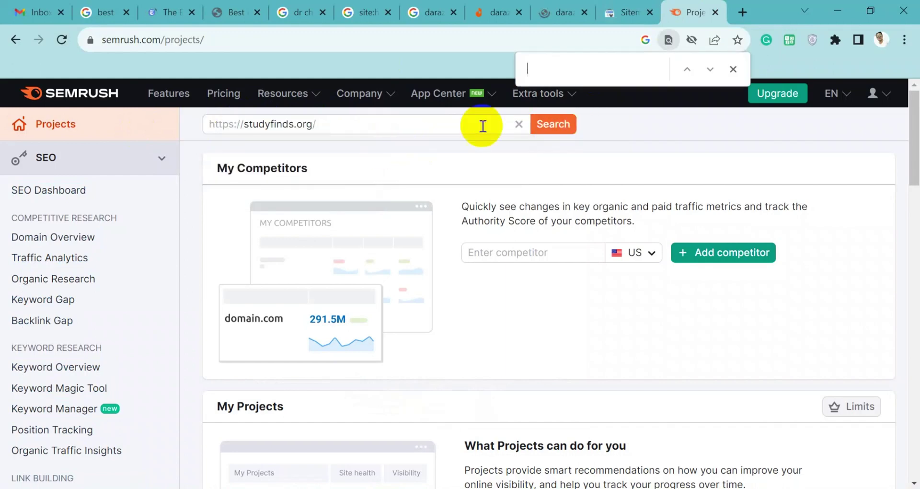
{"action": "left_click", "coordinate": [552, 125]}
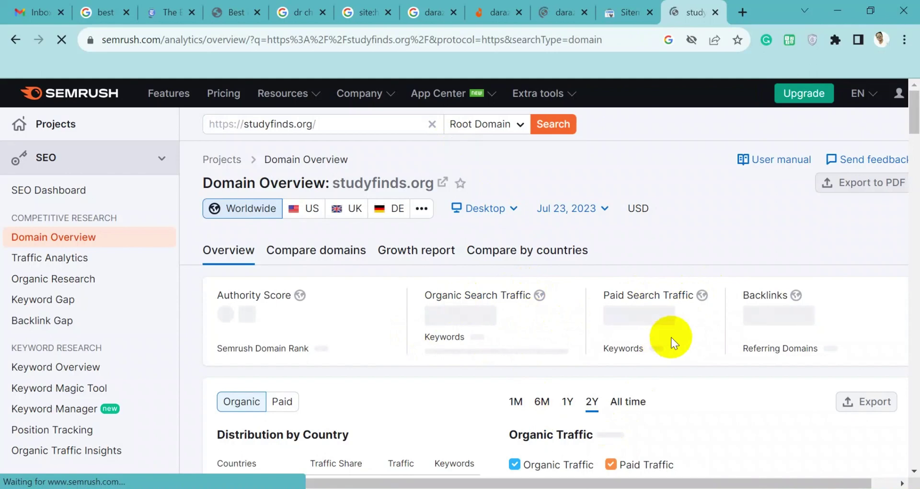
{"action": "scroll", "coordinate": [671, 338], "scroll_direction": "down", "scroll_amount": 1}
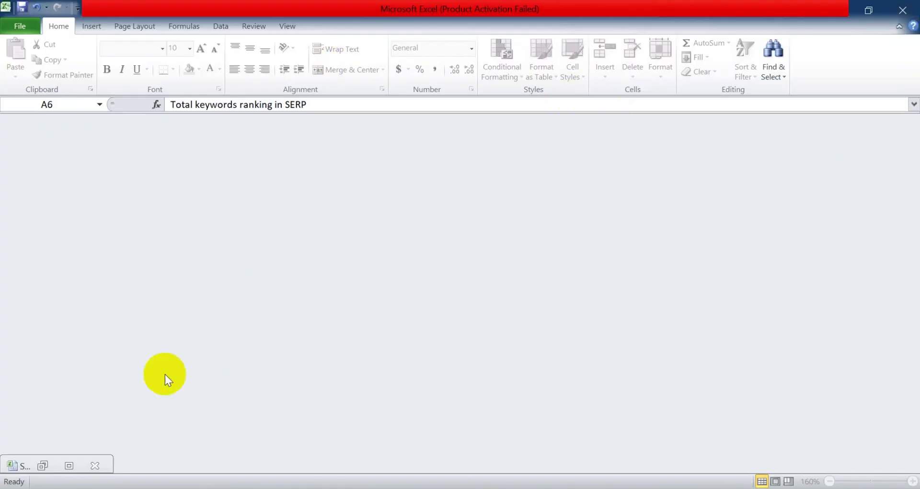
Step: Switch to Excel, restore the SEO audit sample workbook and enter 400 for Total keywords ranking in SERP under 24/07/23
{"action": "left_click", "coordinate": [40, 465]}
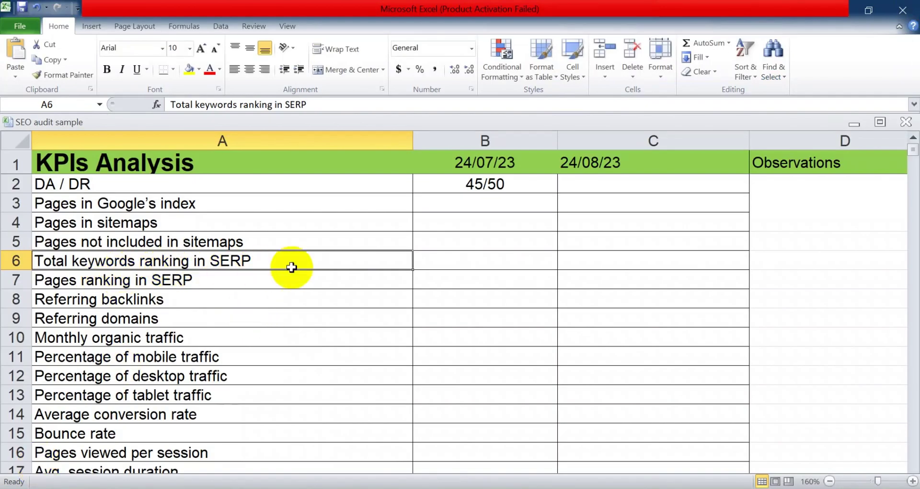
{"action": "left_click", "coordinate": [440, 256]}
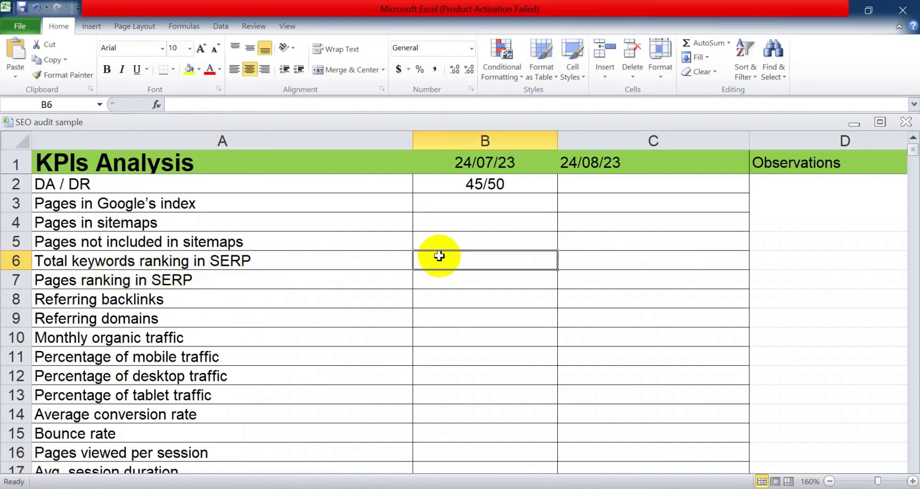
{"action": "type", "text": "400"}
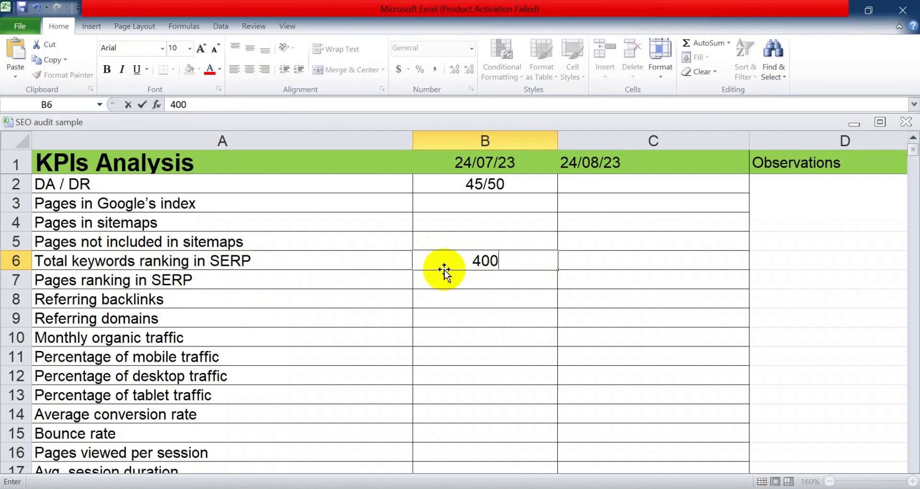
{"action": "left_click", "coordinate": [493, 321]}
Step: Enter 500 for Total keywords ranking in SERP under 24/08/23
{"action": "left_click", "coordinate": [604, 260]}
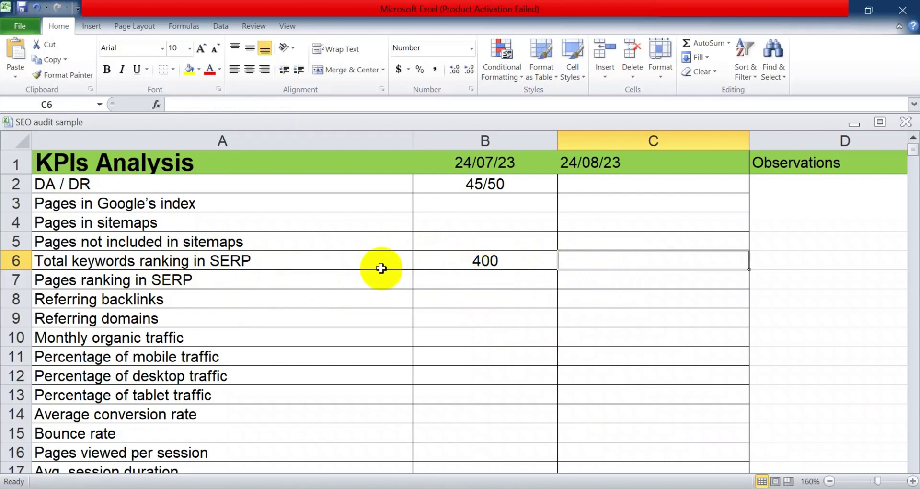
{"action": "left_click", "coordinate": [302, 268]}
{"action": "left_click", "coordinate": [599, 264]}
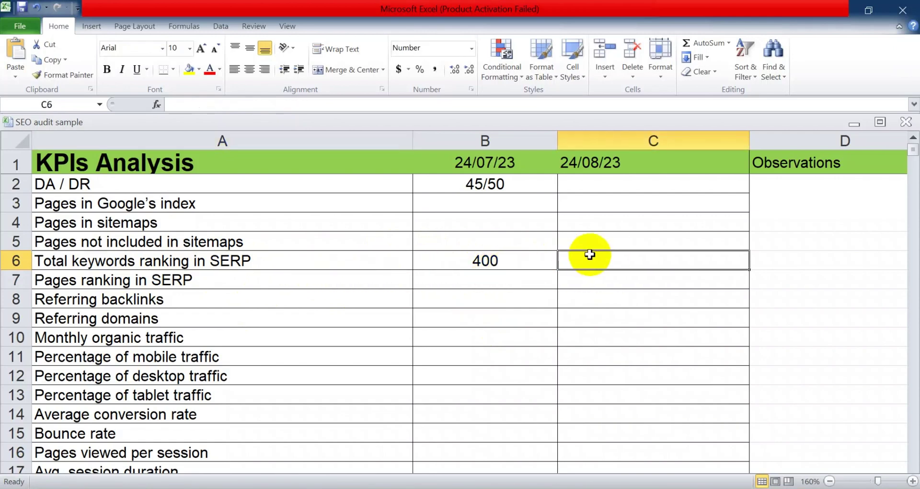
{"action": "type", "text": "500"}
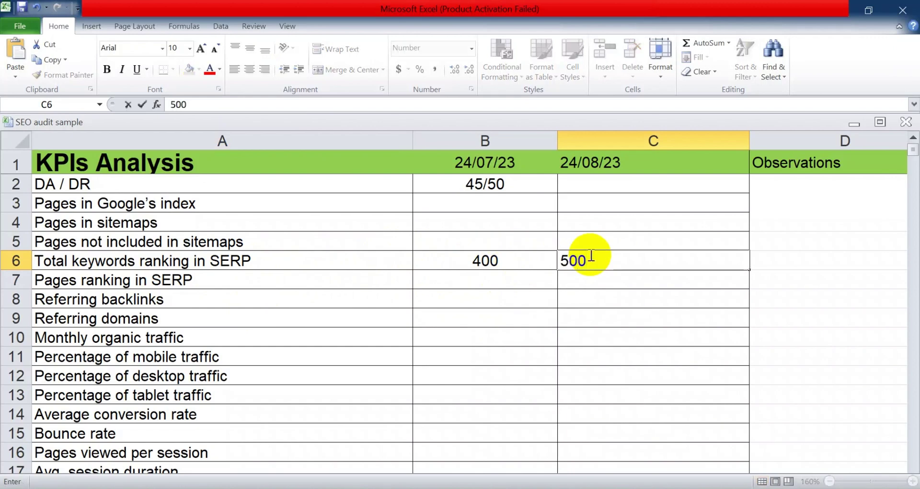
{"action": "key", "text": "Return"}
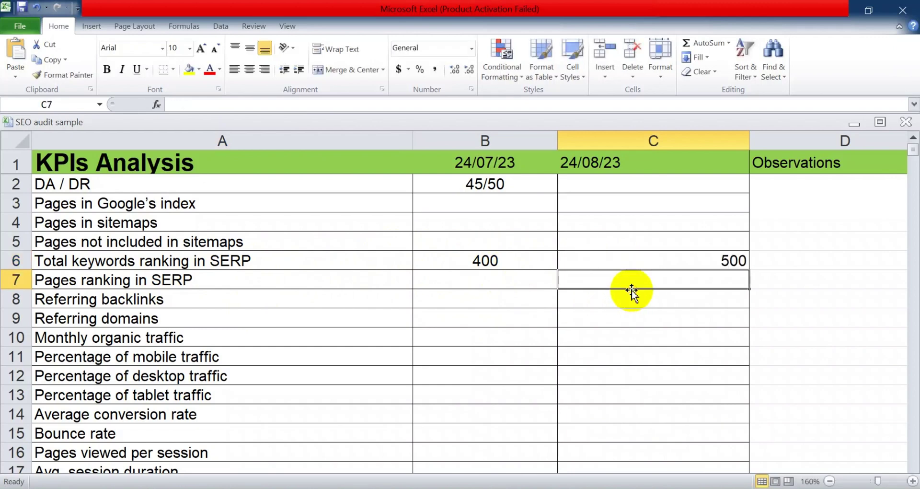
Step: Examine the Pages ranking in SERP, Referring backlinks and Referring domains rows against the studyfinds.org overview in Semrush, and return to Excel
{"action": "left_click", "coordinate": [160, 283]}
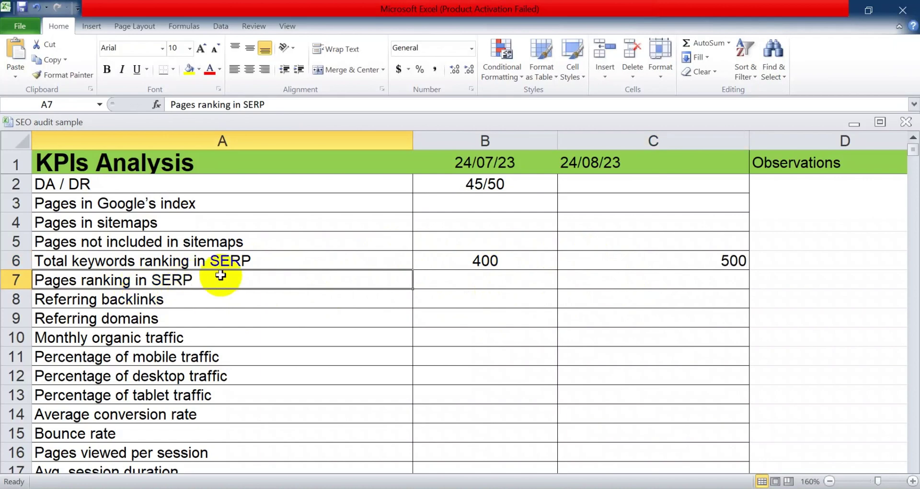
{"action": "left_click", "coordinate": [189, 205]}
{"action": "left_click", "coordinate": [189, 282]}
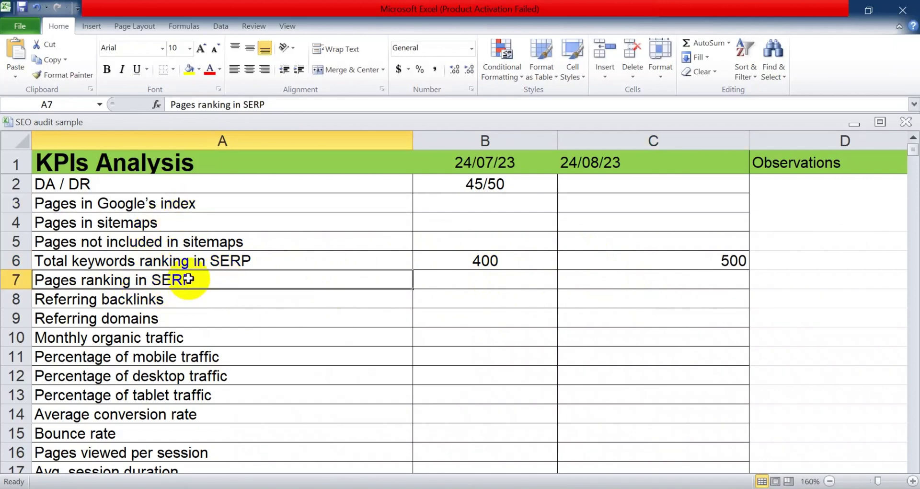
{"action": "scroll", "coordinate": [195, 286], "scroll_direction": "down", "scroll_amount": 1}
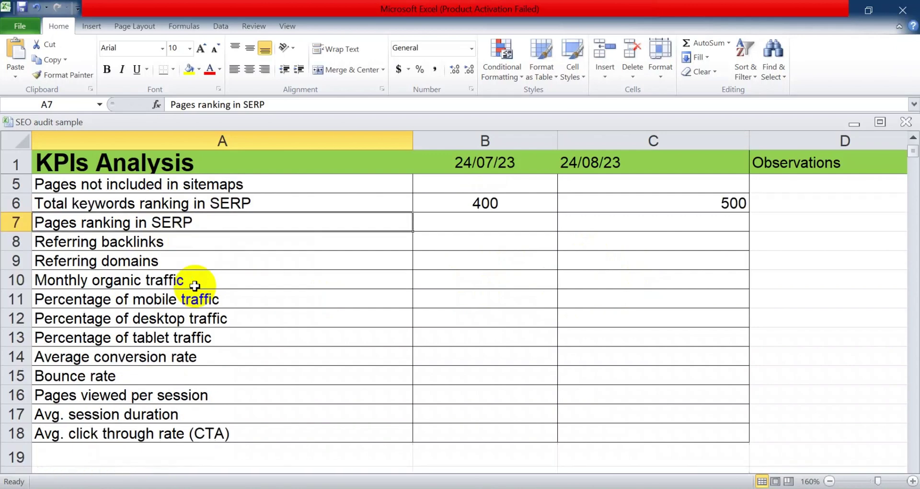
{"action": "left_click", "coordinate": [164, 245]}
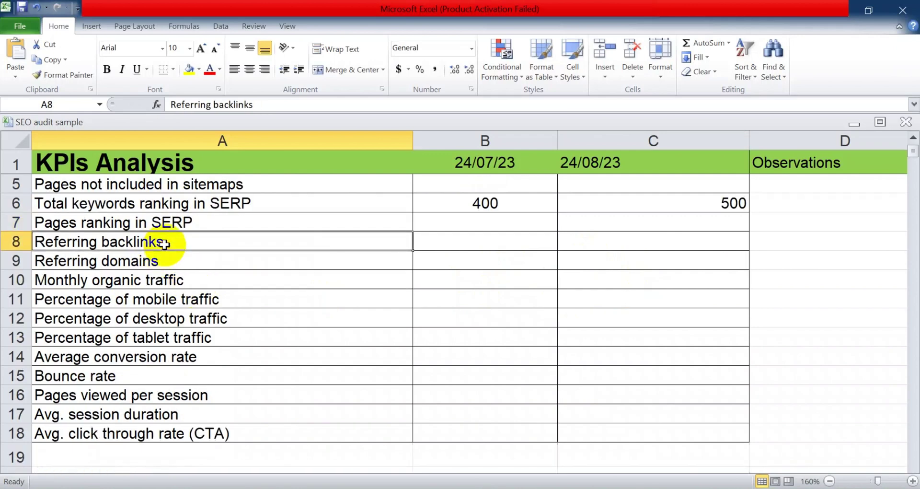
{"action": "left_click", "coordinate": [146, 262]}
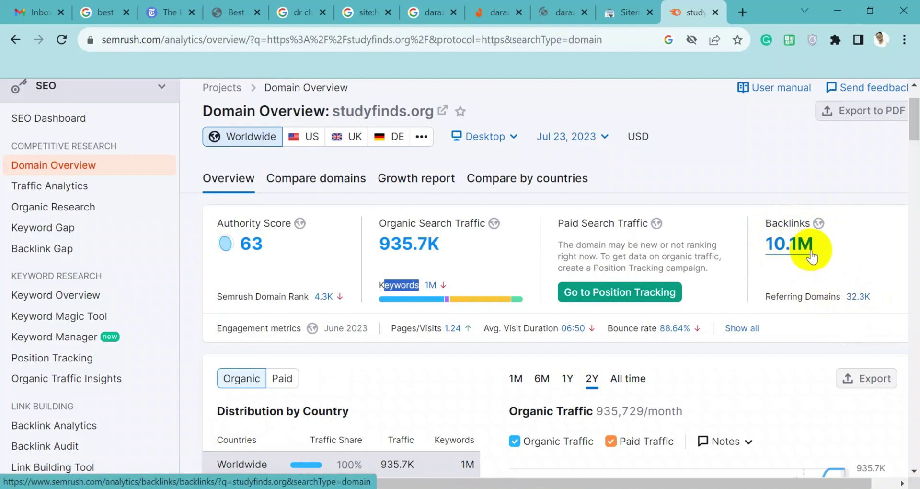
{"action": "key", "text": "alt+Tab"}
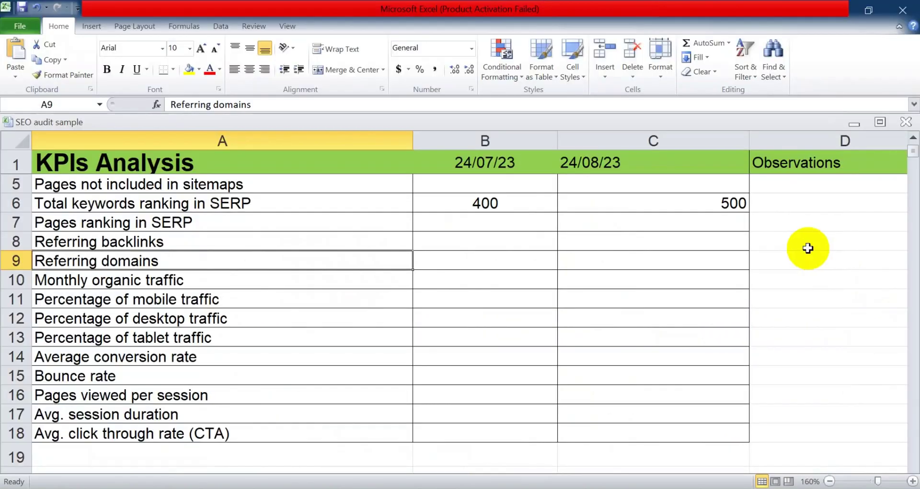
Step: Check the Monthly organic traffic KPI against Organic Search Traffic in Semrush's studyfinds.org overview, and return to Excel
{"action": "left_click", "coordinate": [210, 282]}
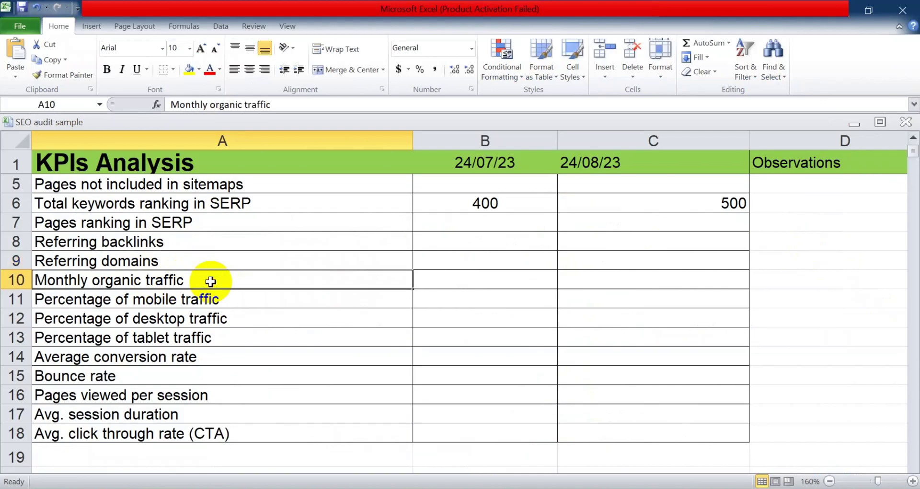
{"action": "key", "text": "alt+Tab"}
{"action": "scroll", "coordinate": [539, 215], "scroll_direction": "up", "scroll_amount": 2}
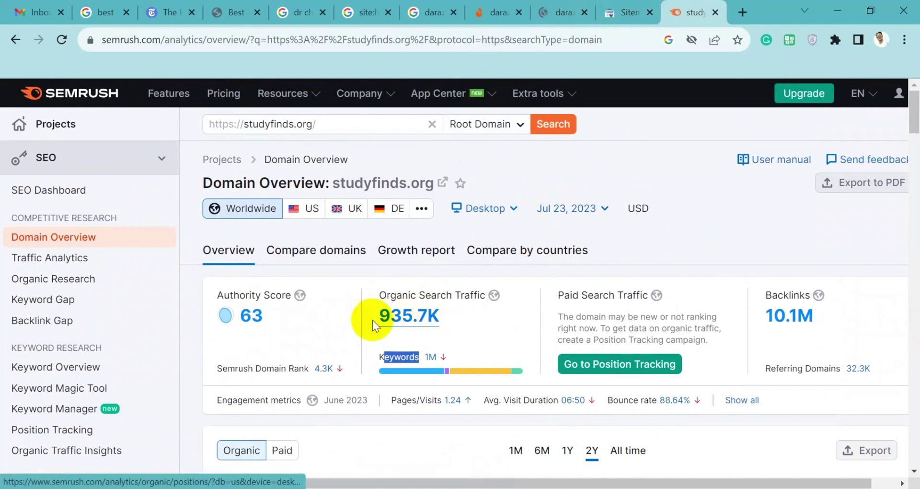
{"action": "key", "text": "alt+Tab"}
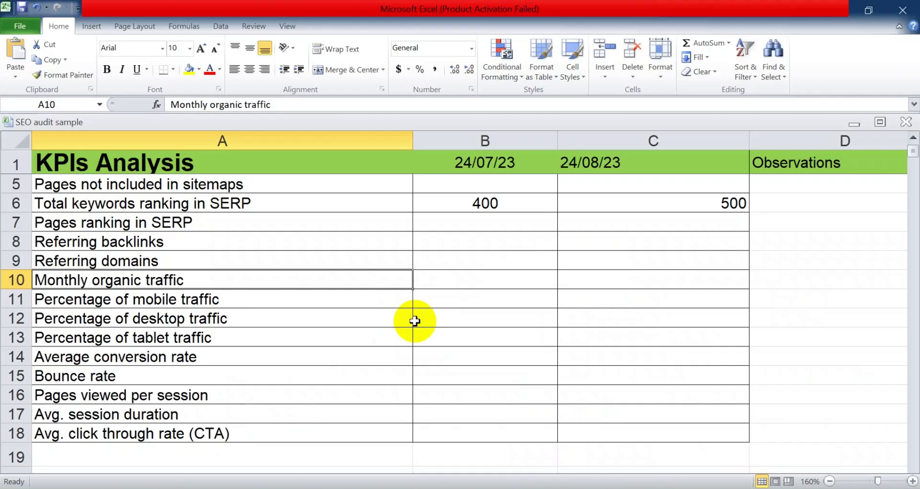
Step: Look for the mobile and desktop traffic percentages in Semrush's studyfinds.org overview, and return to the KPI Analysis sheet in Excel
{"action": "left_click", "coordinate": [119, 298]}
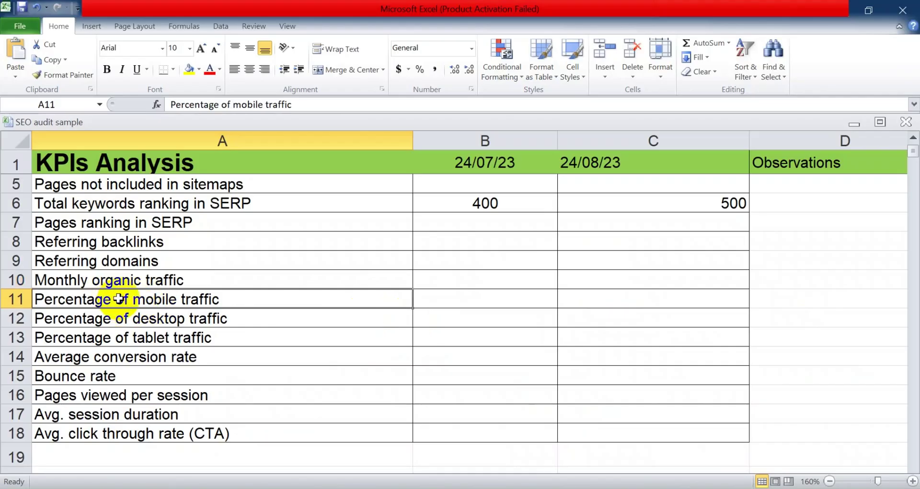
{"action": "left_click", "coordinate": [162, 318]}
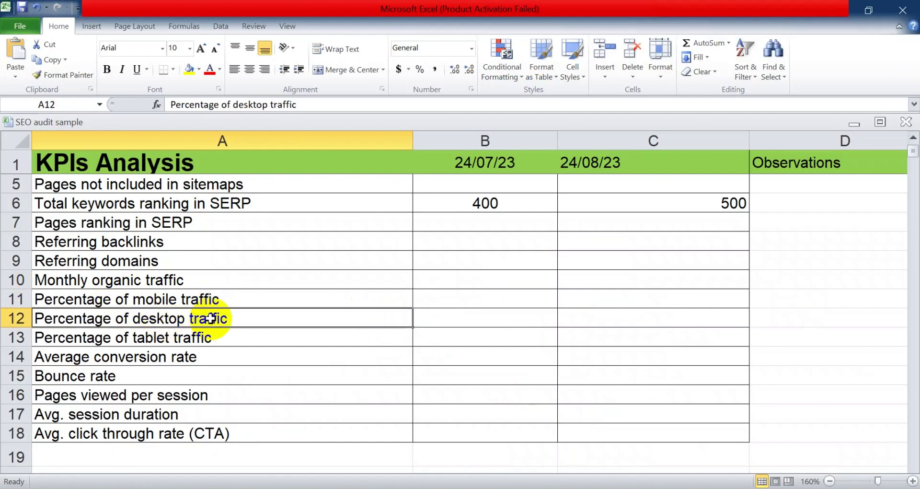
{"action": "key", "text": "alt+Tab"}
{"action": "scroll", "coordinate": [626, 266], "scroll_direction": "down", "scroll_amount": 10}
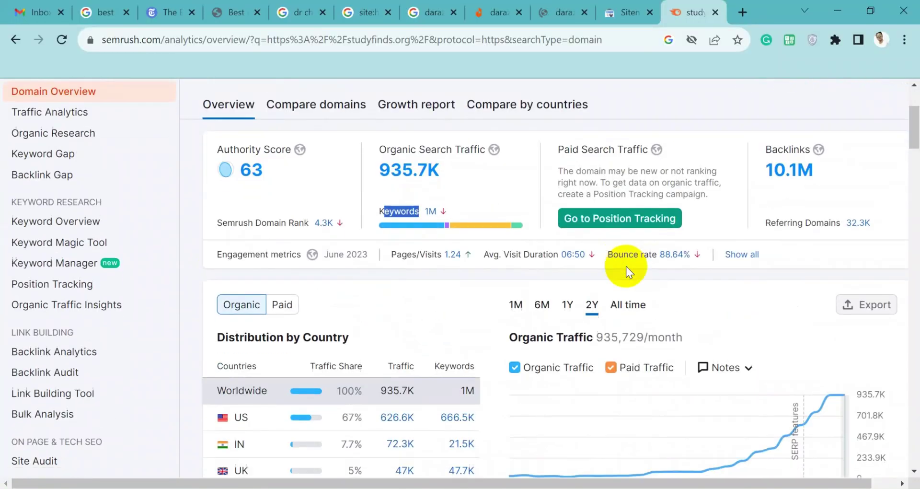
{"action": "scroll", "coordinate": [626, 266], "scroll_direction": "down", "scroll_amount": 3}
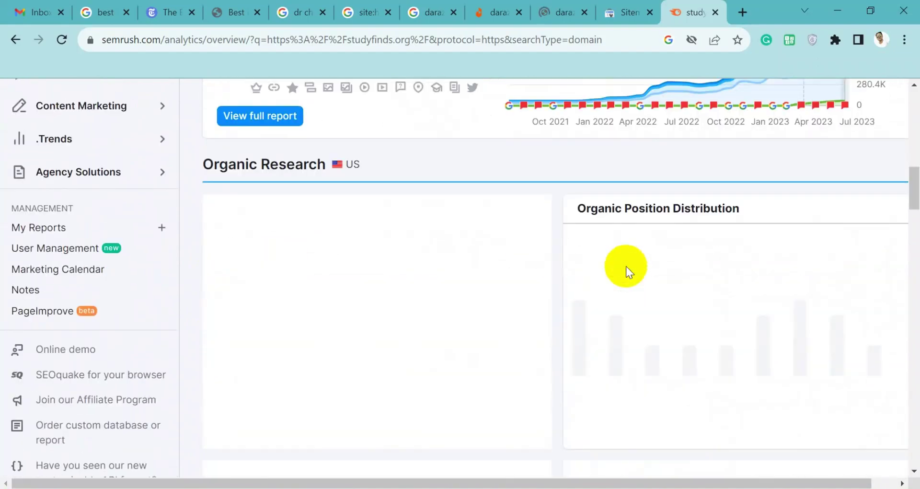
{"action": "scroll", "coordinate": [626, 266], "scroll_direction": "up", "scroll_amount": 15}
{"action": "key", "text": "alt+Tab"}
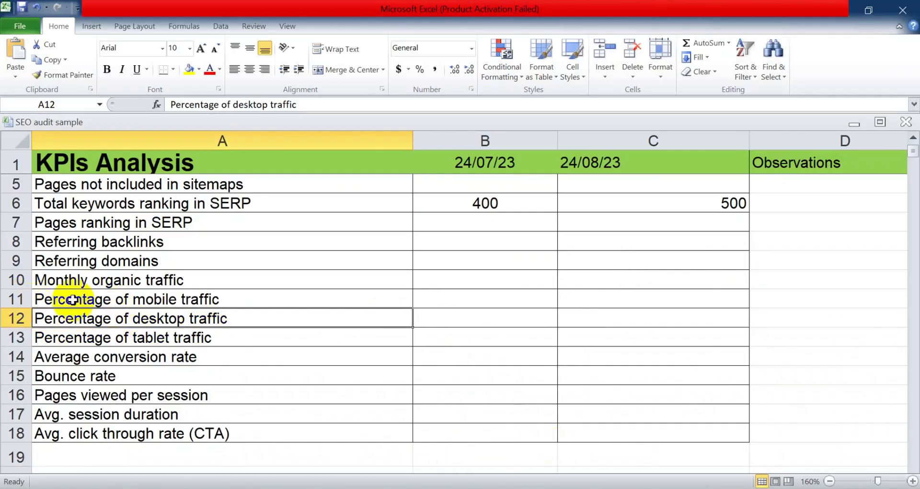
Step: Examine the KPI rows from Percentage of mobile traffic to Pages viewed per session and their listed source tools in column E
{"action": "left_click_drag", "start_coordinate": [17, 298], "coordinate": [2, 315]}
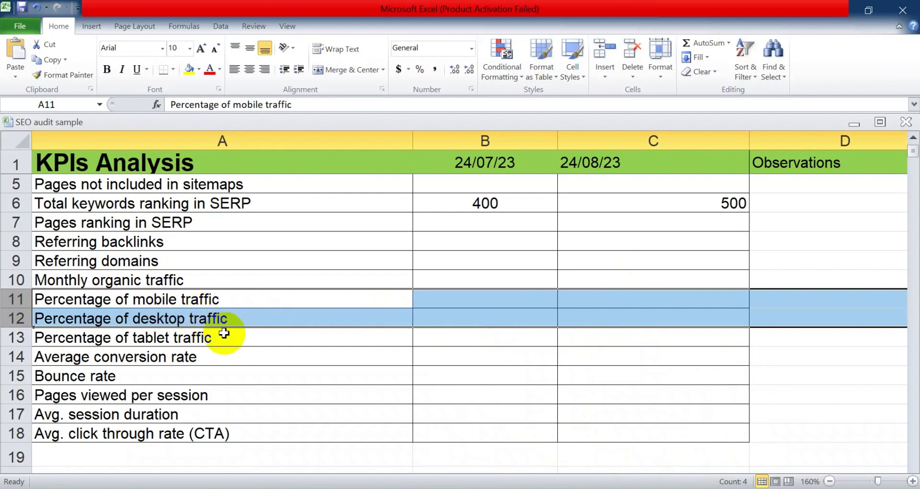
{"action": "left_click", "coordinate": [180, 335]}
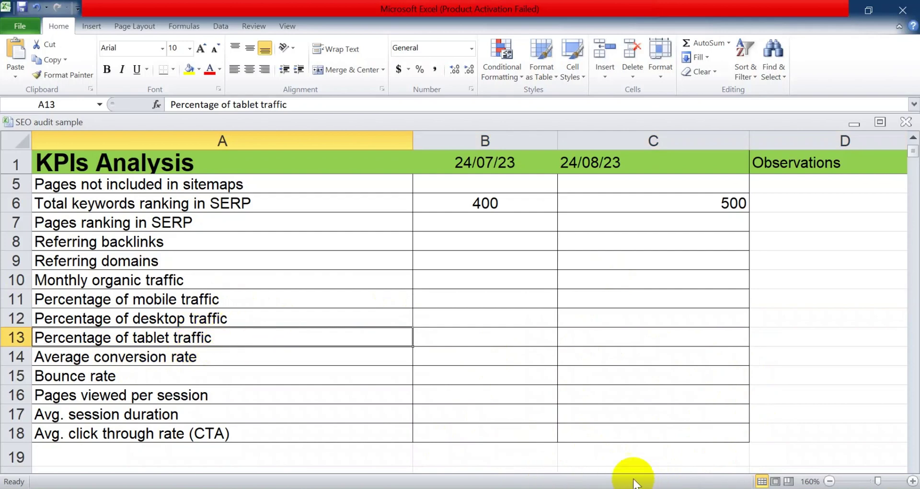
{"action": "scroll", "coordinate": [608, 421], "scroll_direction": "down", "scroll_amount": 3, "text": "ctrl"}
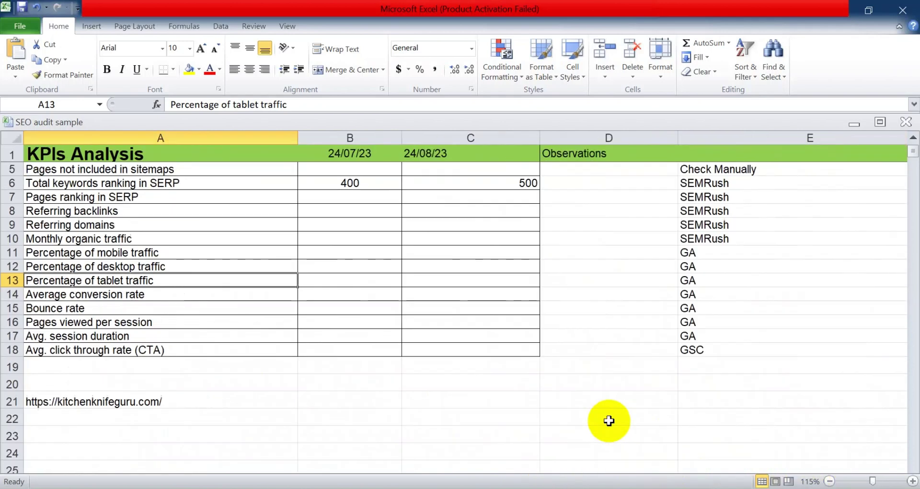
{"action": "left_click", "coordinate": [696, 282]}
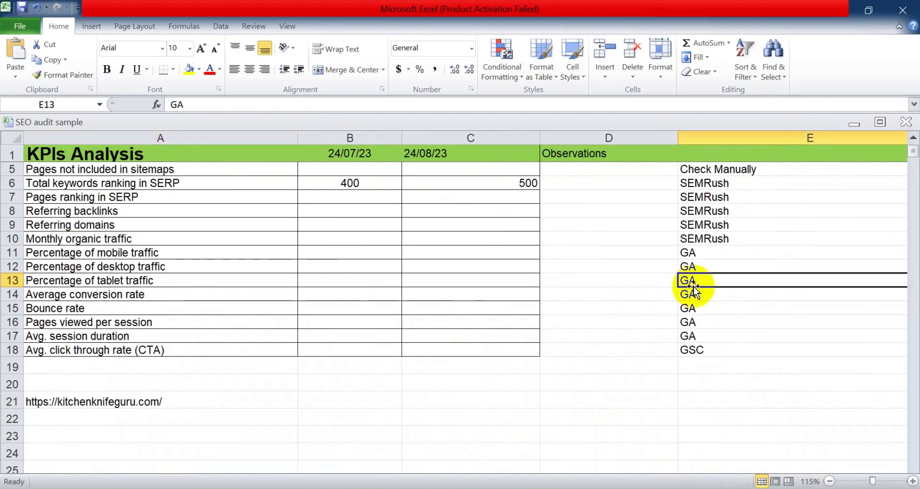
{"action": "left_click", "coordinate": [88, 294]}
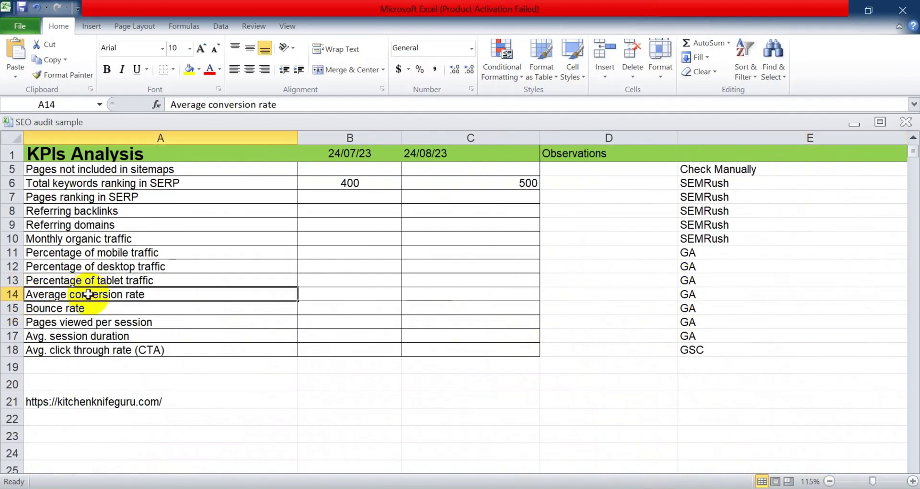
{"action": "left_click", "coordinate": [83, 309]}
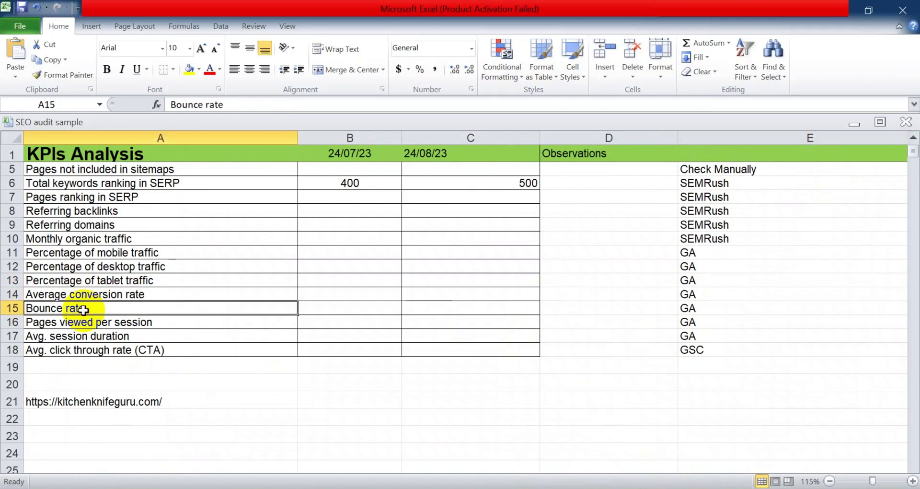
{"action": "left_click", "coordinate": [123, 326]}
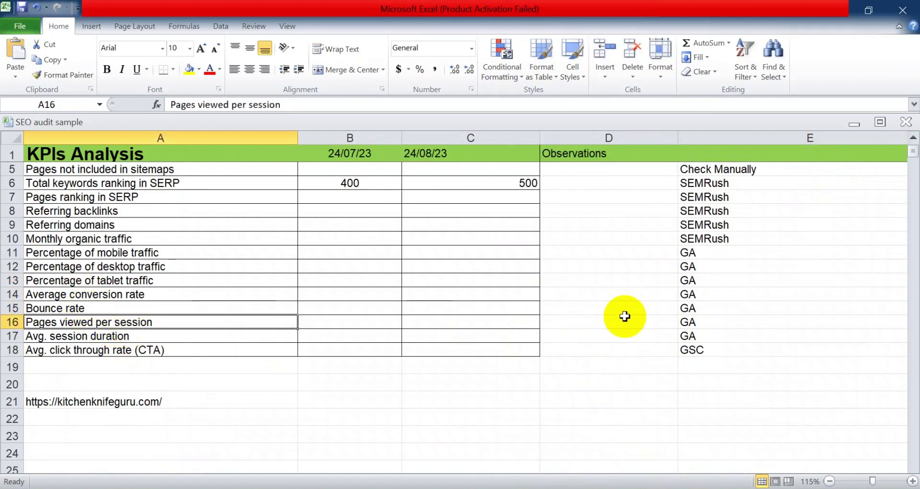
{"action": "left_click_drag", "start_coordinate": [690, 267], "coordinate": [692, 334]}
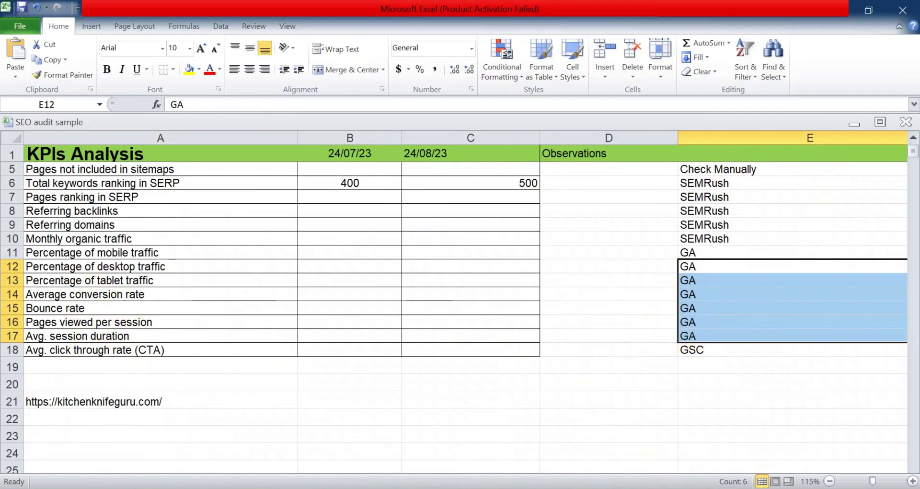
Step: Switch to the Semrush overview and back to Excel, and review the source tool entries in E12:E17 again
{"action": "key", "text": "alt+Tab"}
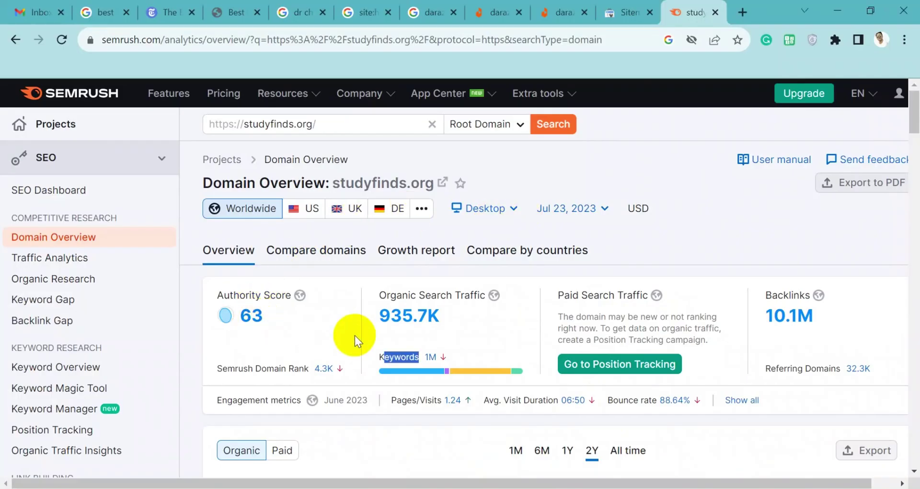
{"action": "key", "text": "alt+Tab"}
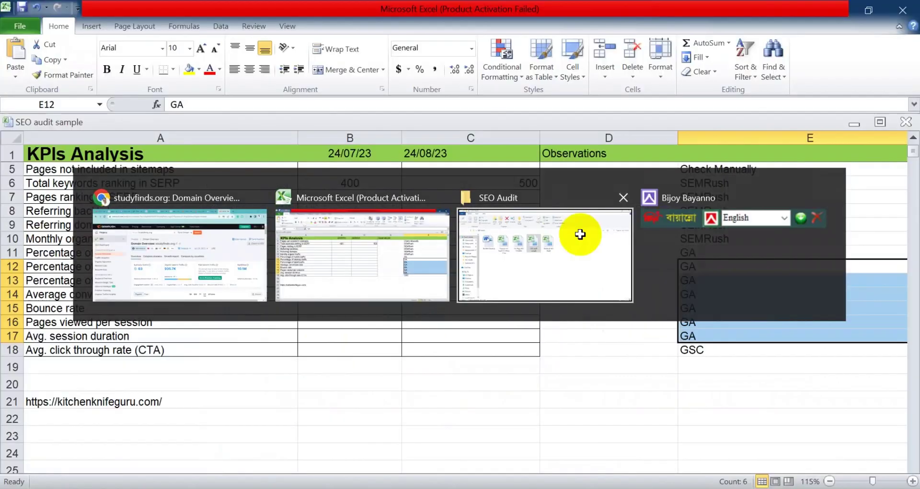
{"action": "left_click", "coordinate": [364, 268]}
{"action": "left_click", "coordinate": [592, 307]}
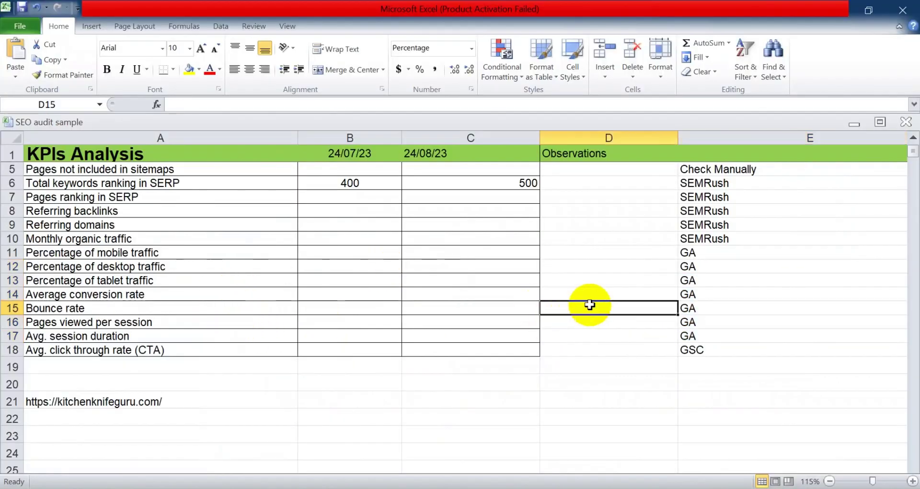
{"action": "double_click", "coordinate": [710, 322]}
{"action": "left_click_drag", "start_coordinate": [497, 268], "coordinate": [437, 335]}
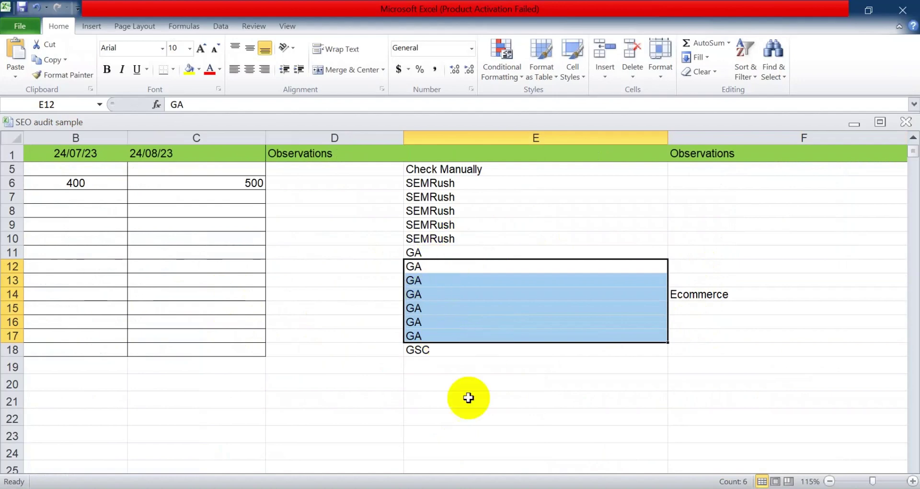
{"action": "left_click", "coordinate": [362, 318]}
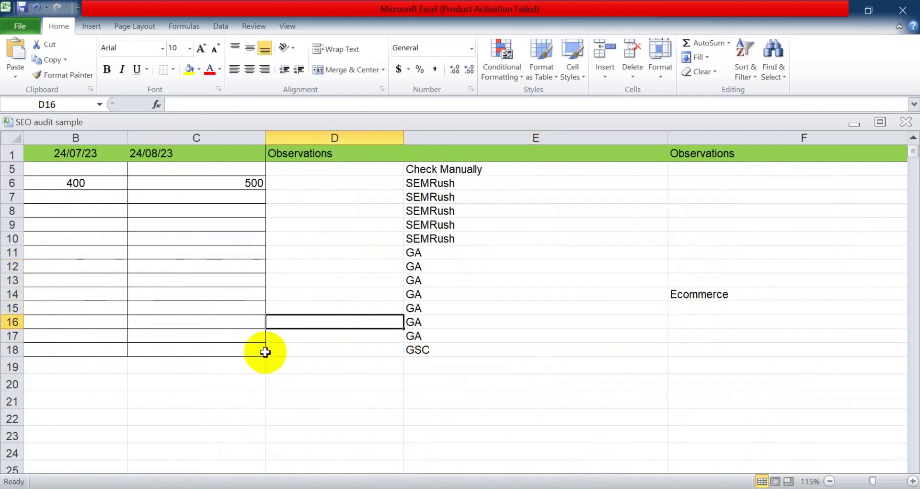
Step: Maximize the SEO audit sample workbook window within Excel so the sheet tabs are accessible
{"action": "left_click_drag", "start_coordinate": [137, 397], "coordinate": [293, 416]}
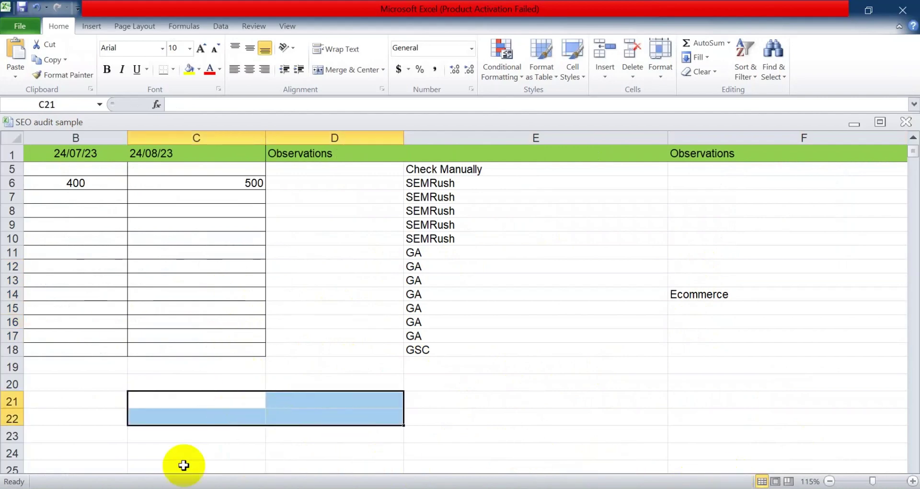
{"action": "scroll", "coordinate": [196, 387], "scroll_direction": "down", "scroll_amount": 3, "text": "ctrl"}
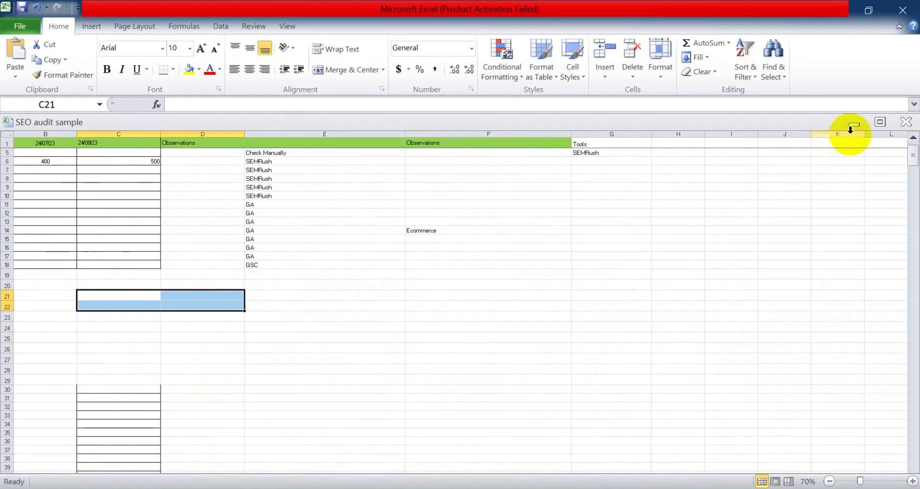
{"action": "left_click", "coordinate": [880, 123]}
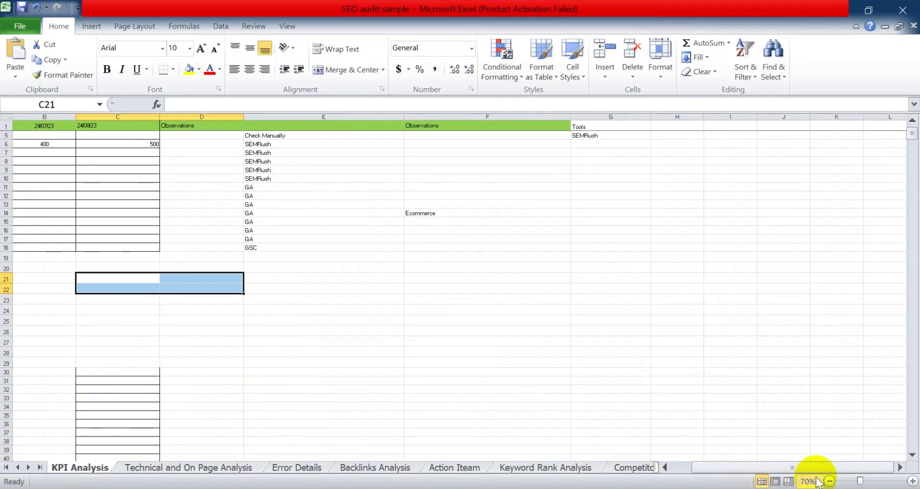
Step: Examine the Avg. session duration and Avg. click through rate (CTA) rows and the source tool listed for click through rate
{"action": "left_click_drag", "start_coordinate": [795, 467], "coordinate": [764, 464]}
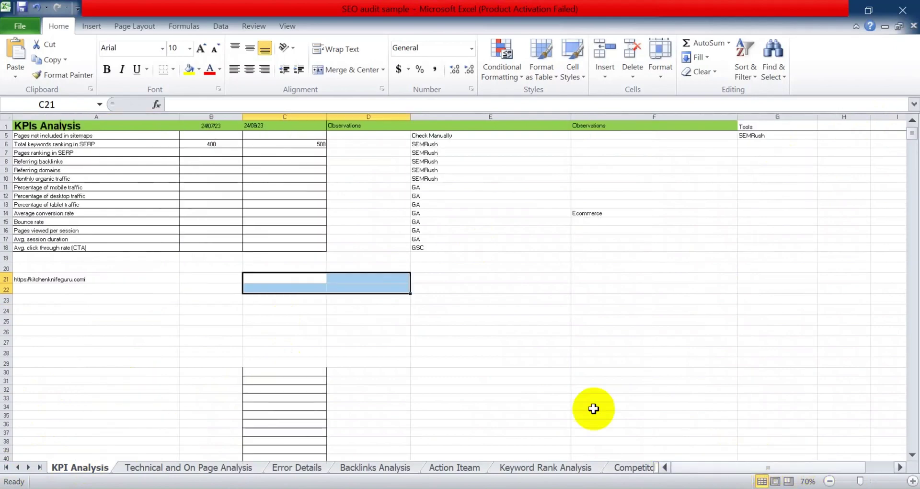
{"action": "scroll", "coordinate": [375, 339], "scroll_direction": "up", "scroll_amount": 3, "text": "ctrl"}
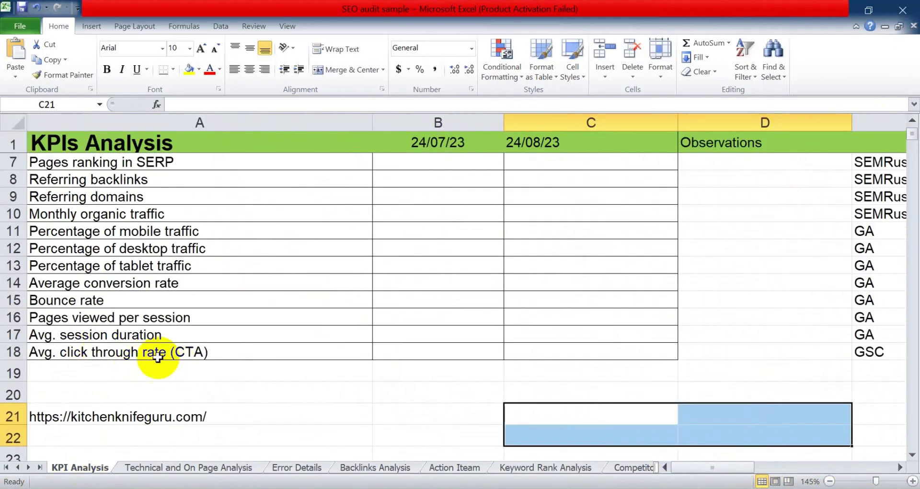
{"action": "left_click", "coordinate": [129, 337]}
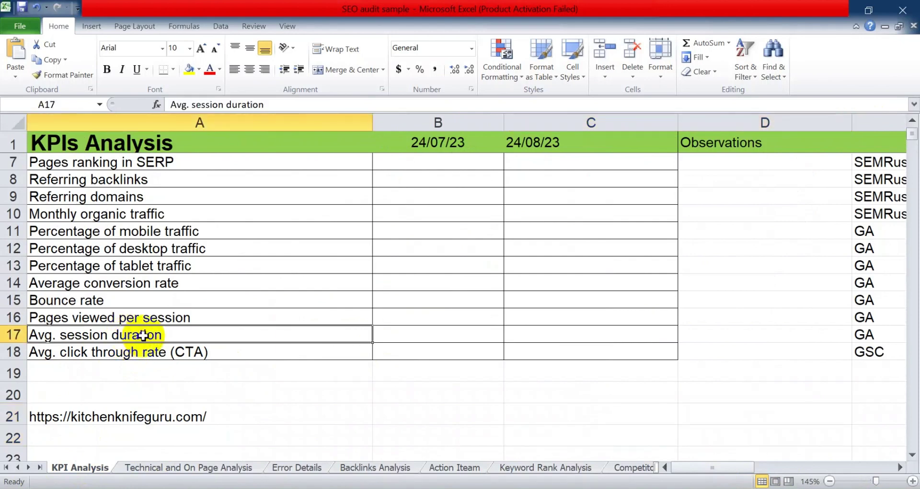
{"action": "left_click", "coordinate": [129, 356]}
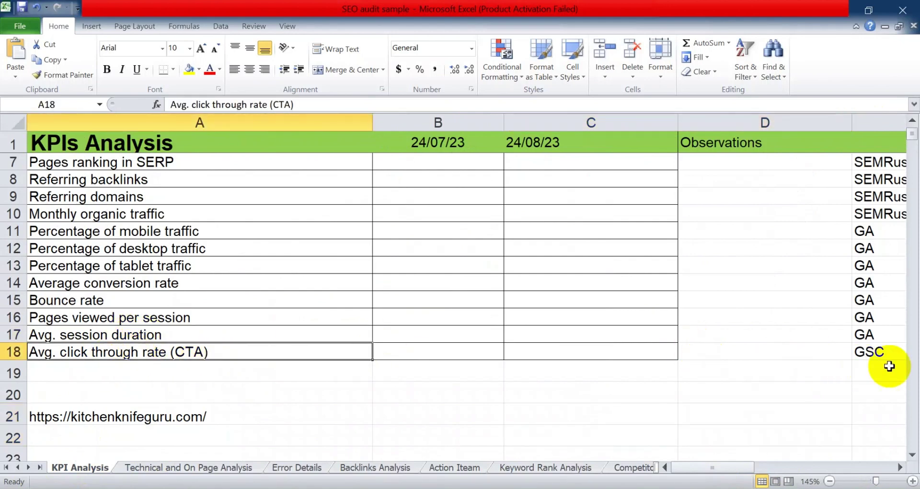
{"action": "left_click", "coordinate": [880, 354]}
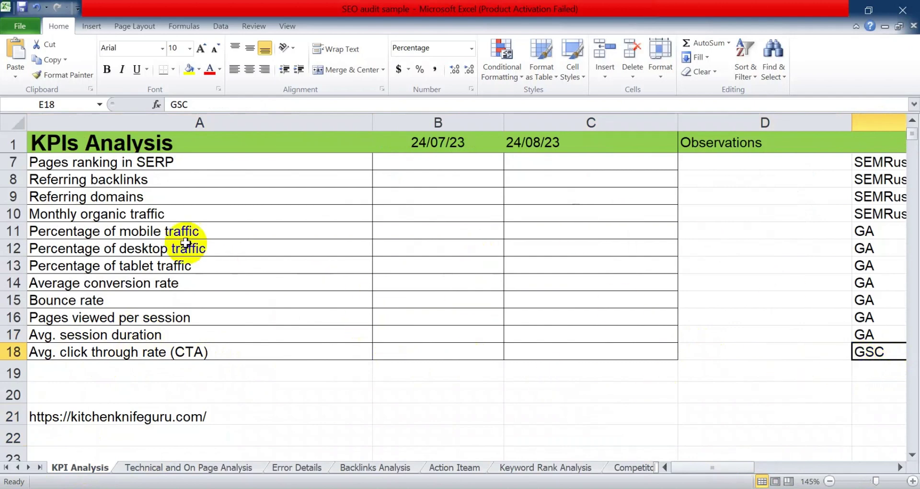
Step: Review the KPI list in column A of the KPI Analysis sheet, from Pages in Google's index to Avg. click through rate (CTA)
{"action": "left_click_drag", "start_coordinate": [171, 270], "coordinate": [159, 360]}
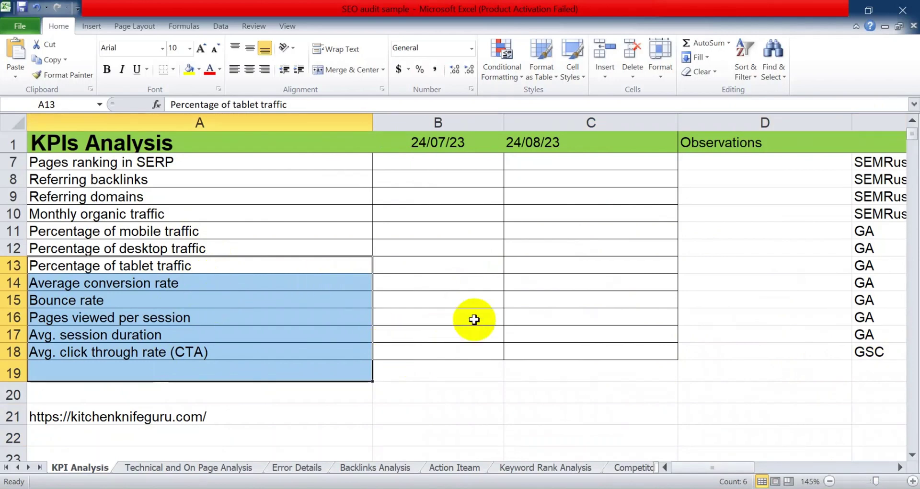
{"action": "scroll", "coordinate": [474, 320], "scroll_direction": "up", "scroll_amount": 2}
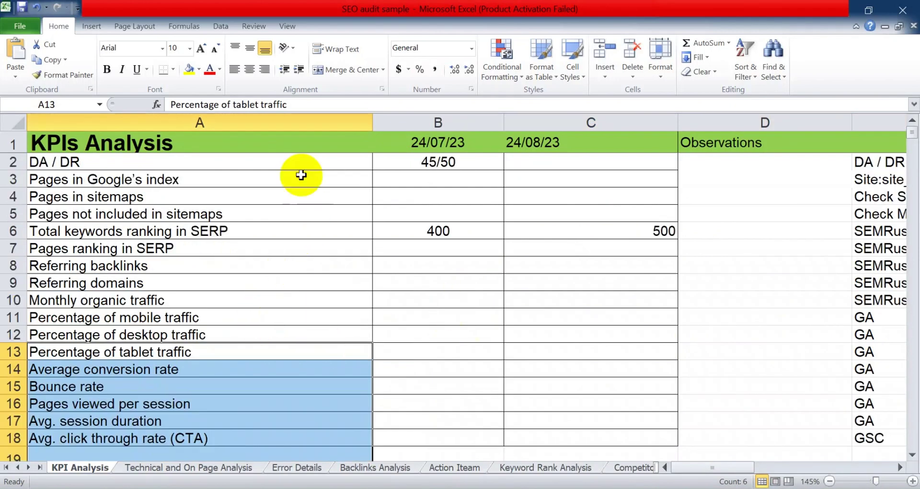
{"action": "left_click_drag", "start_coordinate": [312, 178], "coordinate": [274, 437]}
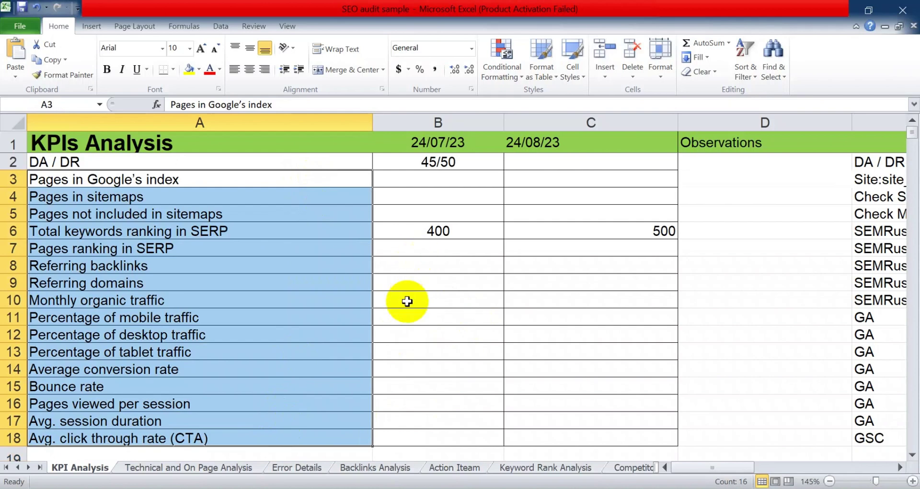
{"action": "left_click", "coordinate": [216, 191]}
{"action": "left_click_drag", "start_coordinate": [220, 283], "coordinate": [206, 349]}
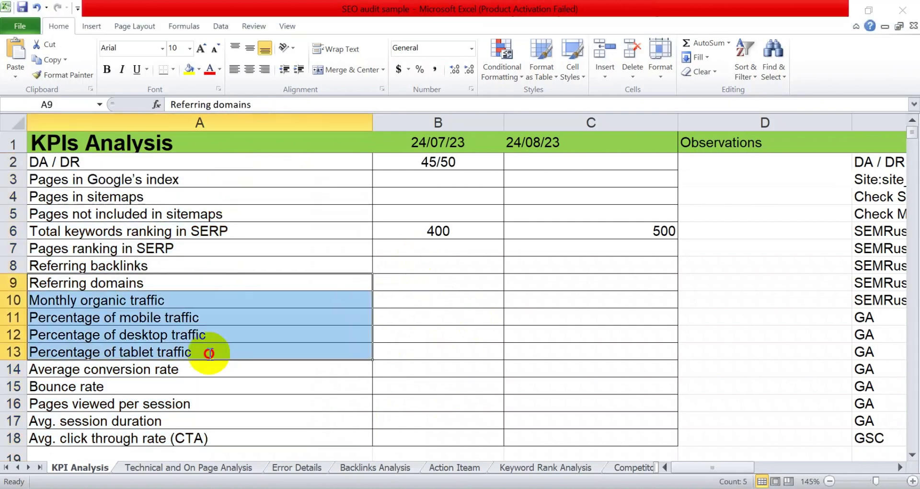
Step: Close the SEO audit sample workbook and save its changes
{"action": "key", "text": "F2"}
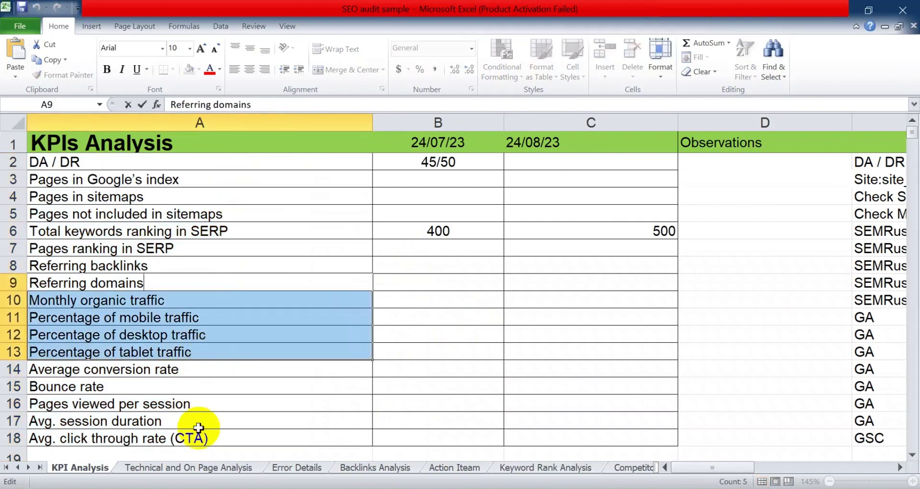
{"action": "left_click", "coordinate": [908, 12]}
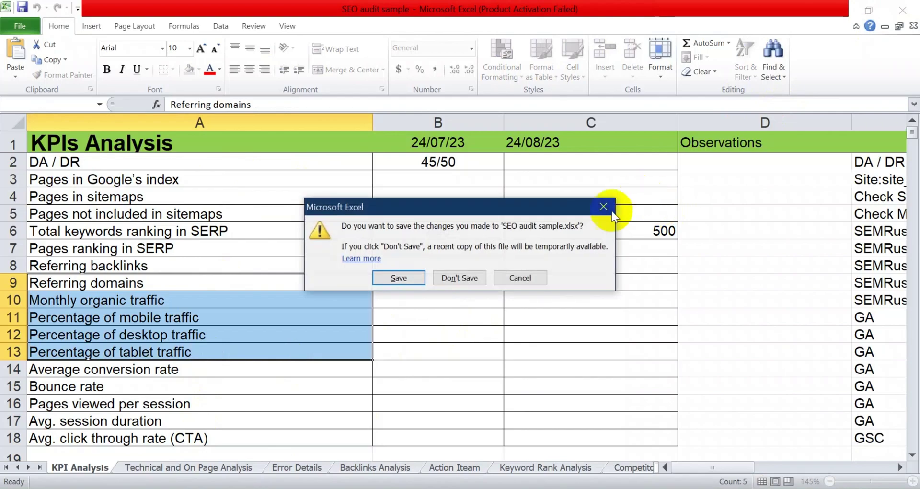
{"action": "left_click", "coordinate": [414, 277]}
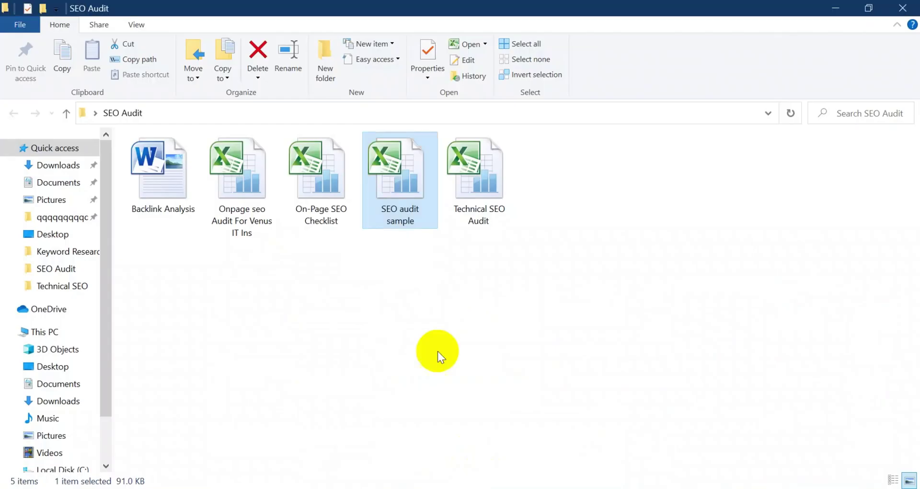
Step: Open the Technical SEO Audit workbook from the SEO Audit folder, dismiss the activation wizard and look through the Checklist items
{"action": "left_click", "coordinate": [459, 194]}
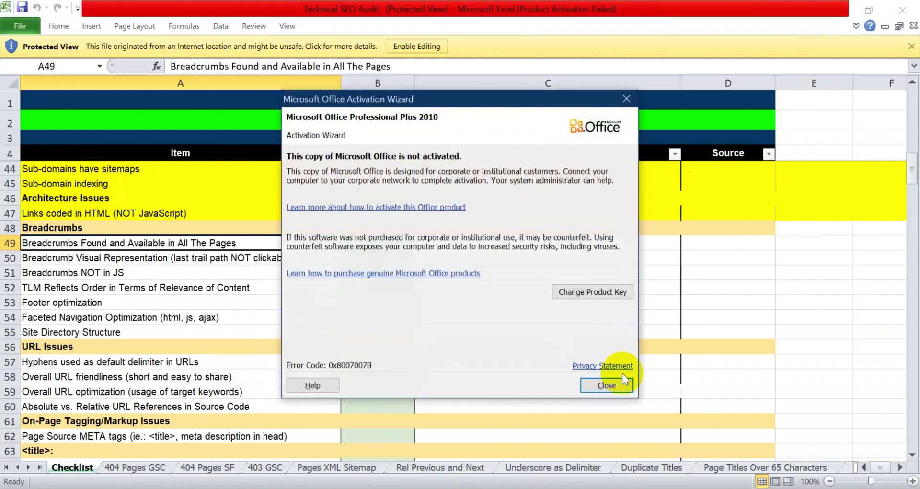
{"action": "left_click", "coordinate": [607, 384]}
{"action": "scroll", "coordinate": [227, 308], "scroll_direction": "down", "scroll_amount": 20}
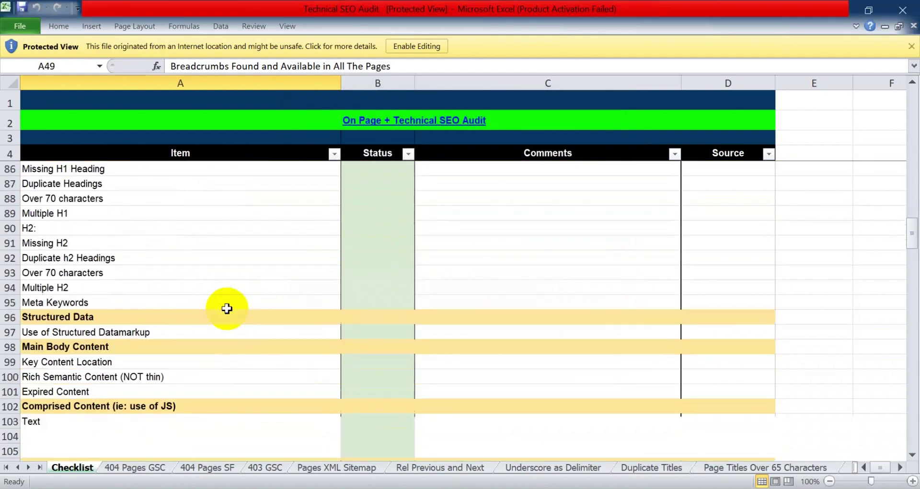
{"action": "scroll", "coordinate": [226, 308], "scroll_direction": "down", "scroll_amount": 8}
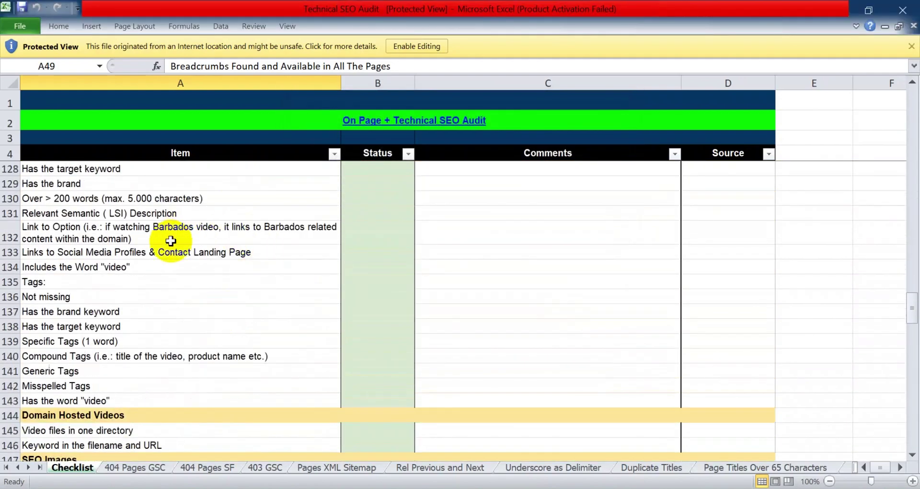
{"action": "scroll", "coordinate": [302, 257], "scroll_direction": "up", "scroll_amount": 20}
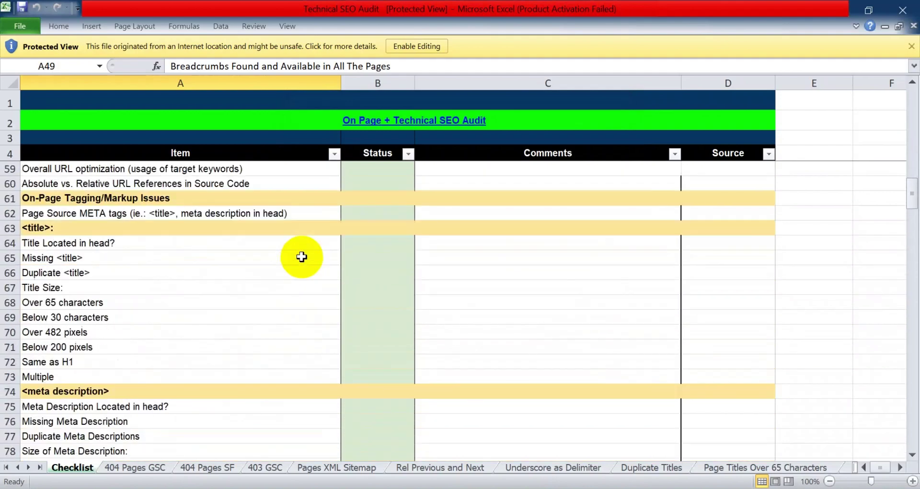
Step: Switch to Chrome and search Google for "seo audit webris" in a new tab
{"action": "left_click", "coordinate": [684, 19]}
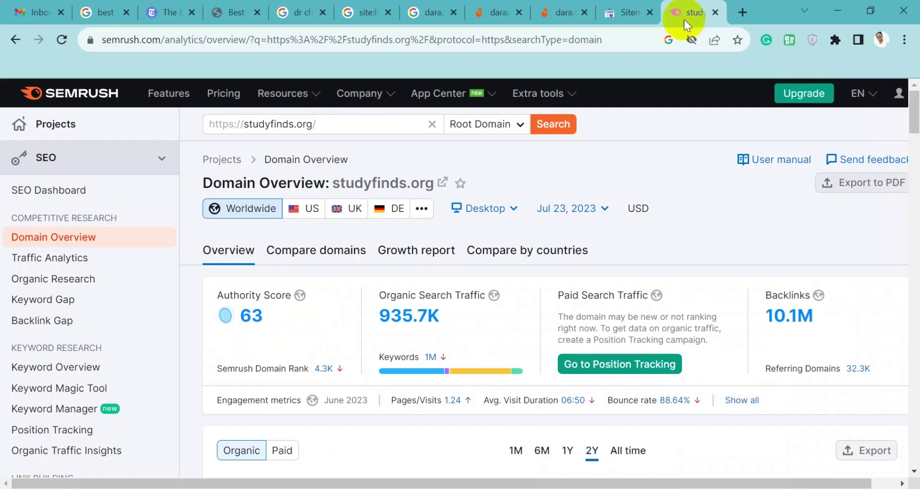
{"action": "left_click", "coordinate": [741, 13]}
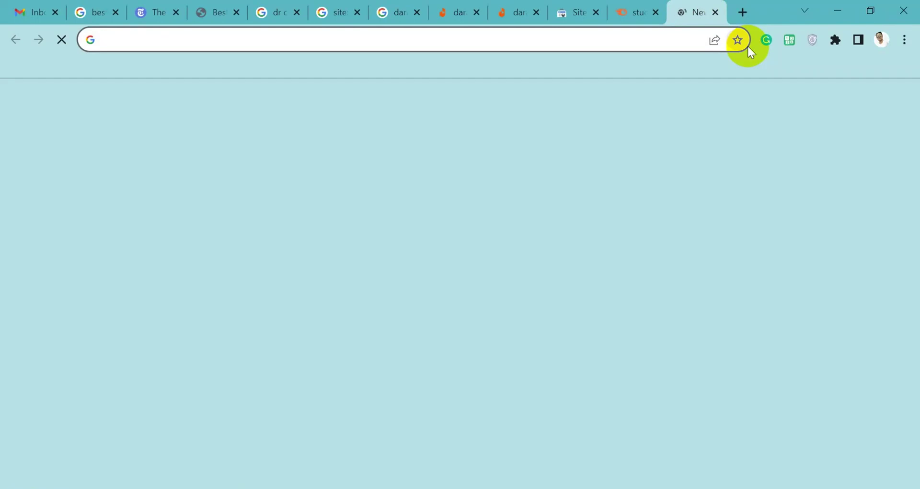
{"action": "type", "text": "s"}
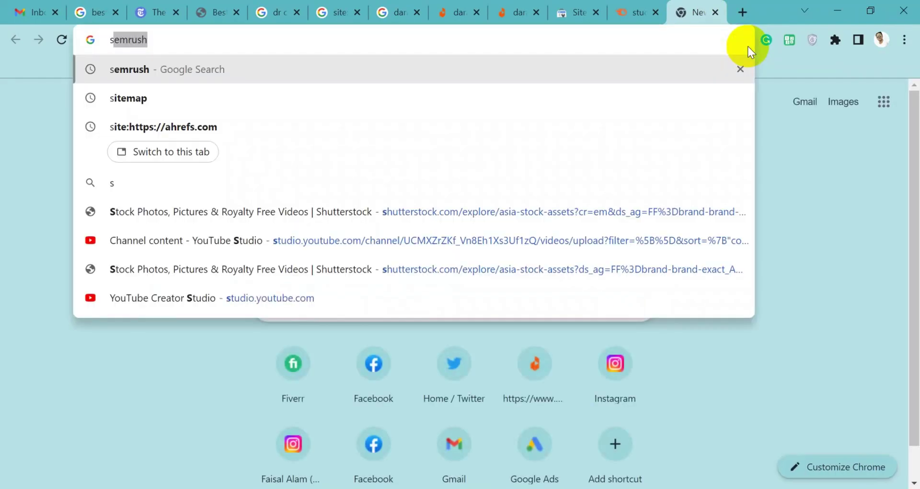
{"action": "type", "text": "eo a"}
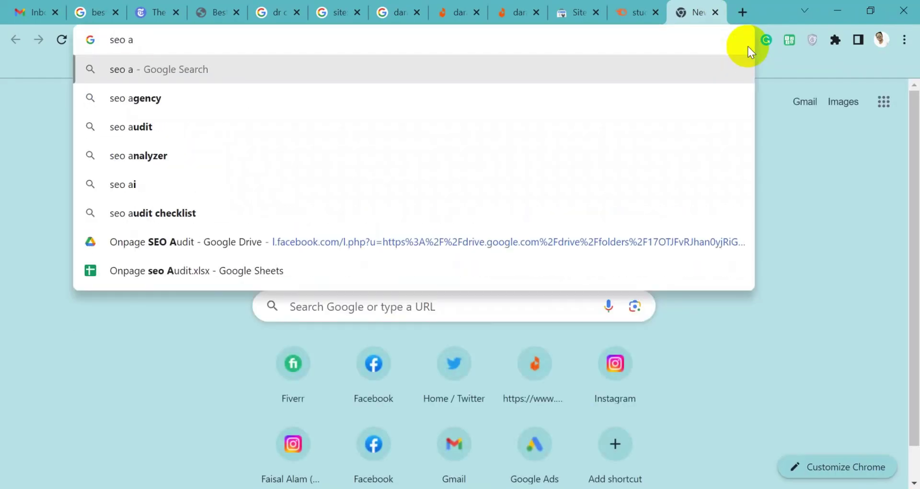
{"action": "type", "text": "udit webri"}
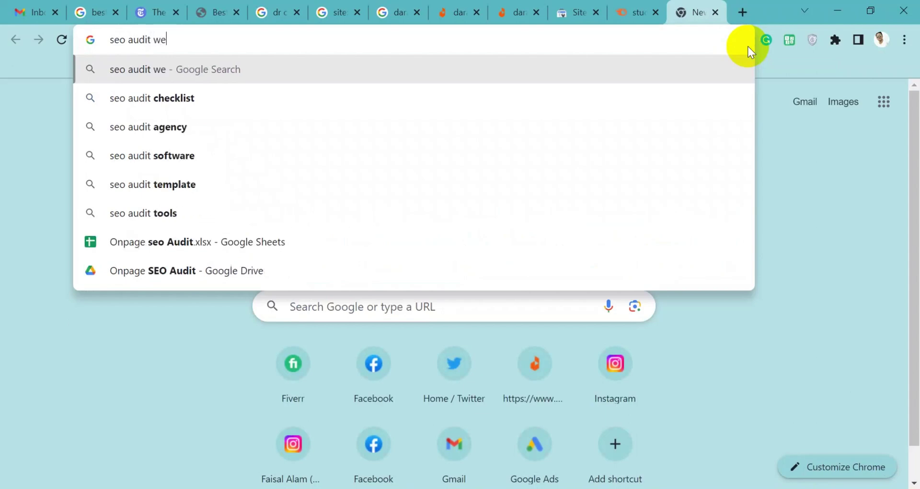
{"action": "type", "text": "s"}
{"action": "key", "text": "Return"}
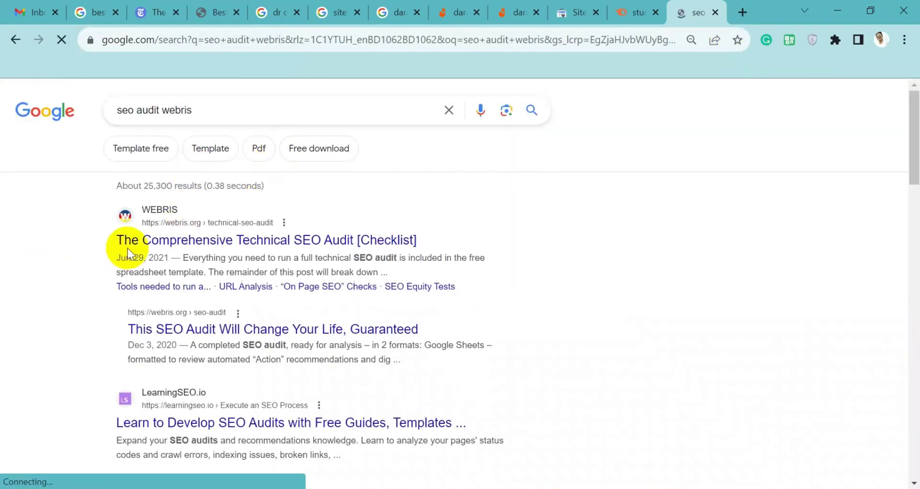
Step: Open the WEBRIS result "The Comprehensive Technical SEO Audit [Checklist]" in a separate tab and highlight its web address
{"action": "left_click", "coordinate": [212, 241], "text": "ctrl"}
{"action": "left_click", "coordinate": [704, 11]}
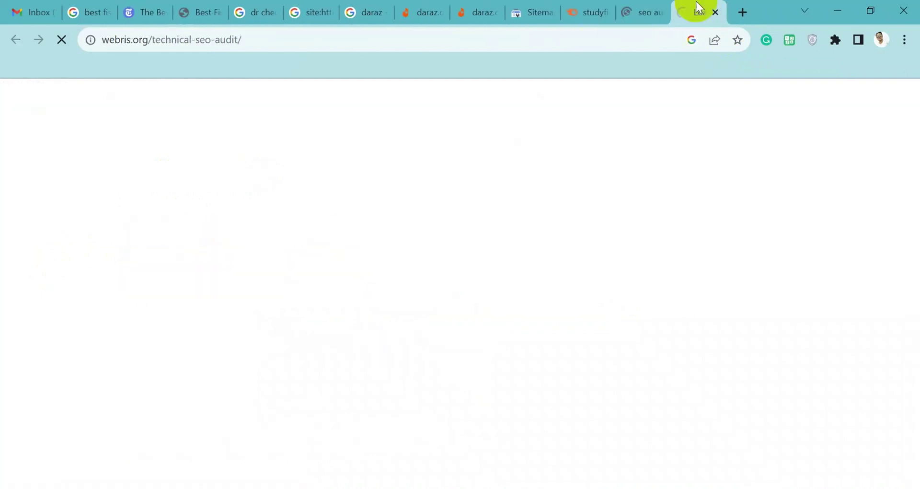
{"action": "left_click", "coordinate": [264, 44]}
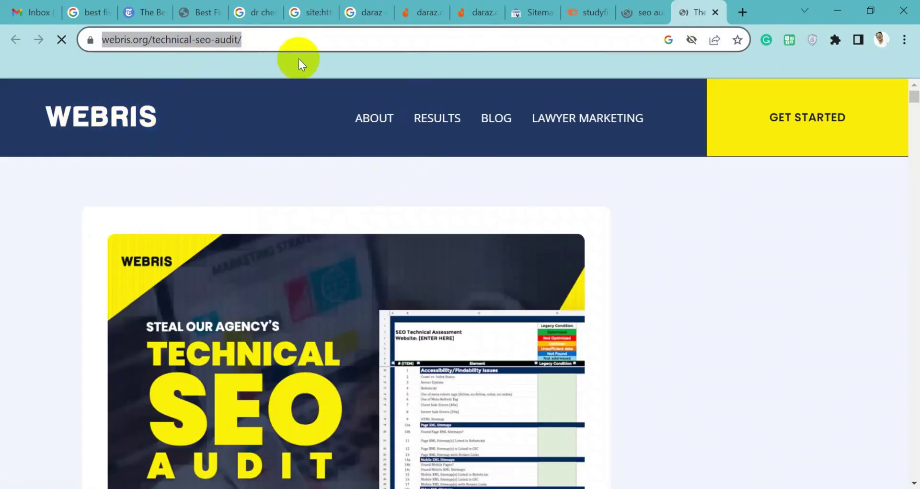
Step: Find the link for copying the checklist template in the WEBRIS article and view its Google Sheets copy page
{"action": "scroll", "coordinate": [344, 165], "scroll_direction": "down", "scroll_amount": 5}
{"action": "scroll", "coordinate": [344, 169], "scroll_direction": "down", "scroll_amount": 4}
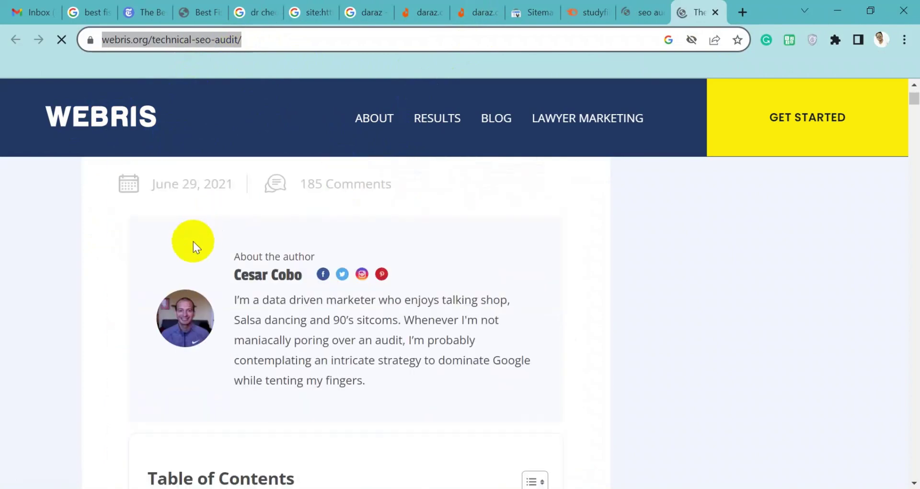
{"action": "scroll", "coordinate": [191, 242], "scroll_direction": "down", "scroll_amount": 7}
{"action": "scroll", "coordinate": [232, 321], "scroll_direction": "down", "scroll_amount": 15}
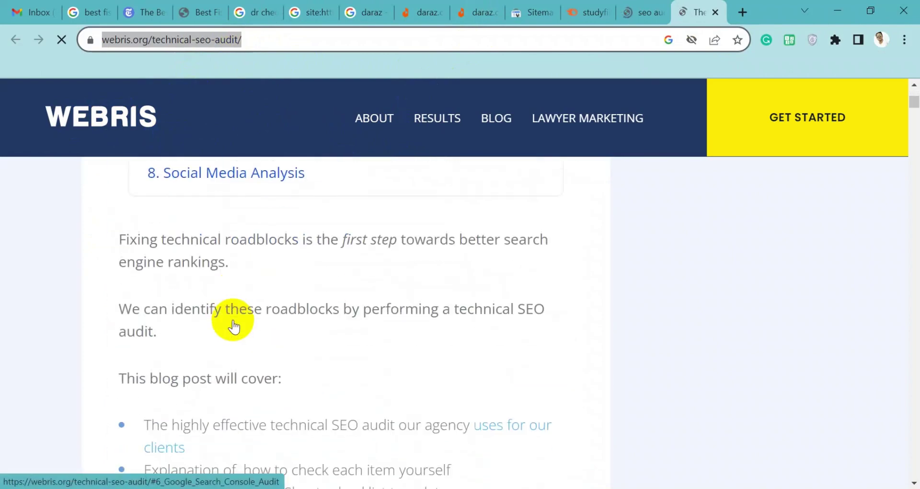
{"action": "scroll", "coordinate": [235, 325], "scroll_direction": "down", "scroll_amount": 2}
{"action": "scroll", "coordinate": [228, 321], "scroll_direction": "up", "scroll_amount": 5}
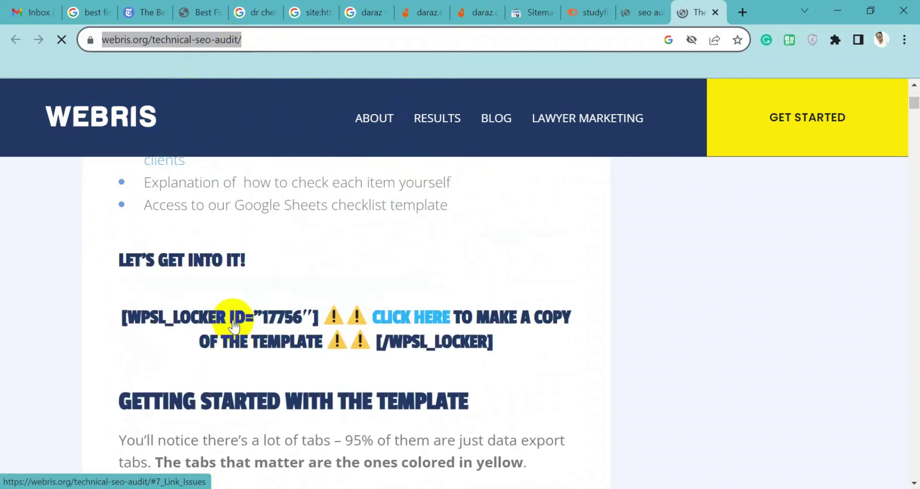
{"action": "left_click", "coordinate": [408, 324]}
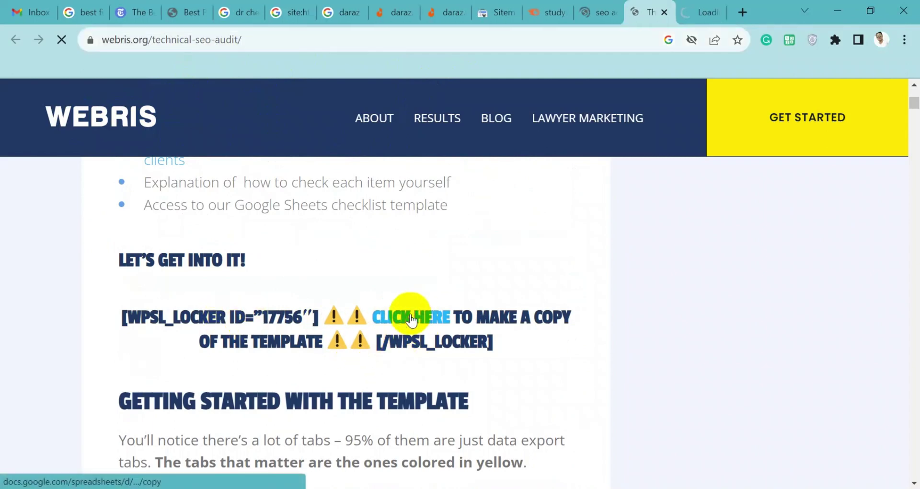
{"action": "left_click", "coordinate": [700, 7]}
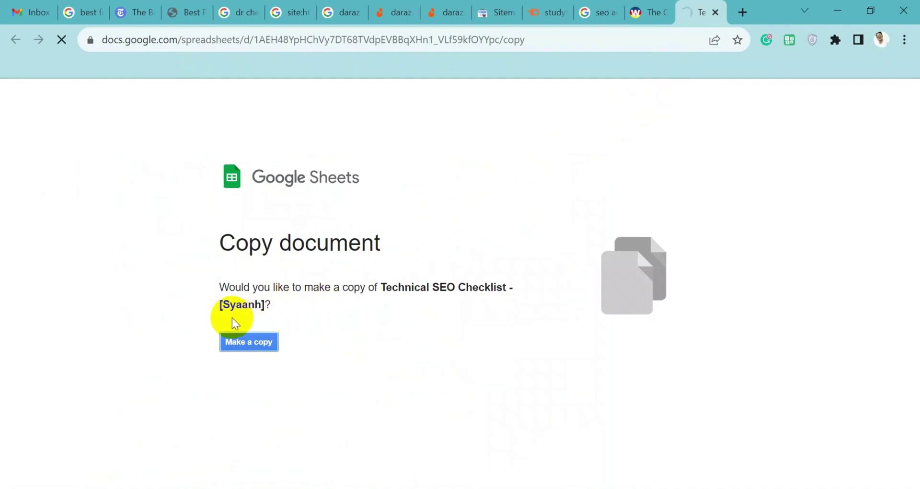
Step: Return to the WEBRIS article, read on to section 1 and highlight the Findability Checks heading
{"action": "left_click", "coordinate": [654, 7]}
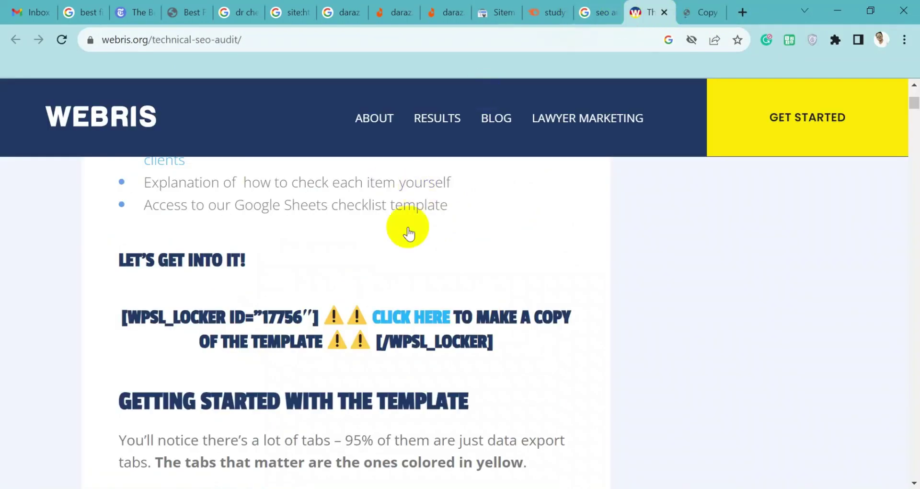
{"action": "scroll", "coordinate": [410, 233], "scroll_direction": "down", "scroll_amount": 3}
{"action": "scroll", "coordinate": [416, 233], "scroll_direction": "down", "scroll_amount": 15}
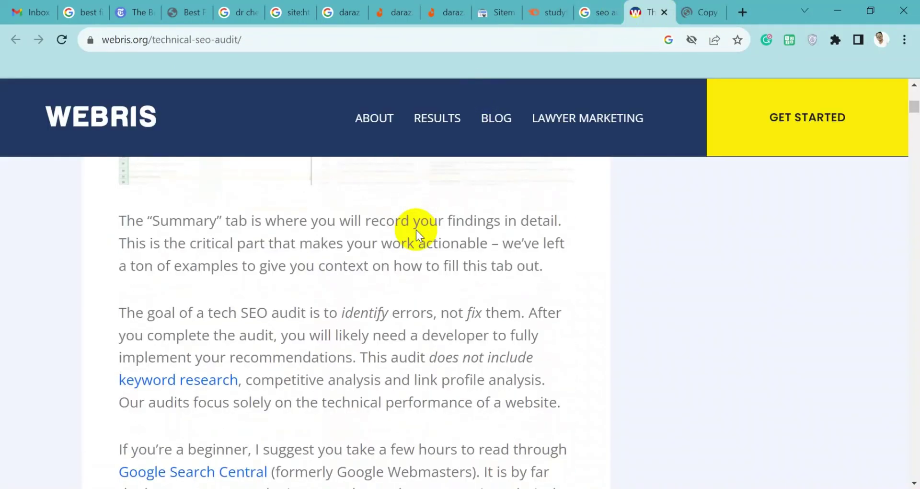
{"action": "scroll", "coordinate": [416, 229], "scroll_direction": "down", "scroll_amount": 5}
{"action": "scroll", "coordinate": [242, 335], "scroll_direction": "down", "scroll_amount": 5}
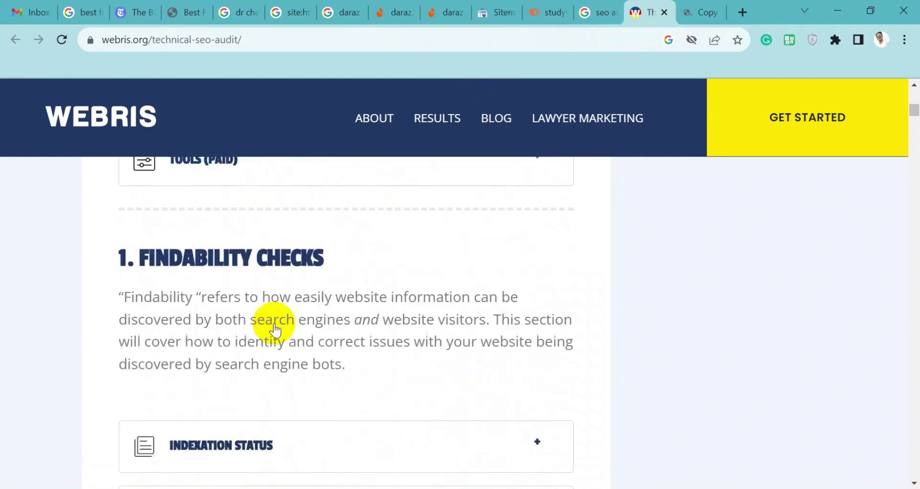
{"action": "left_click_drag", "start_coordinate": [140, 257], "coordinate": [343, 257]}
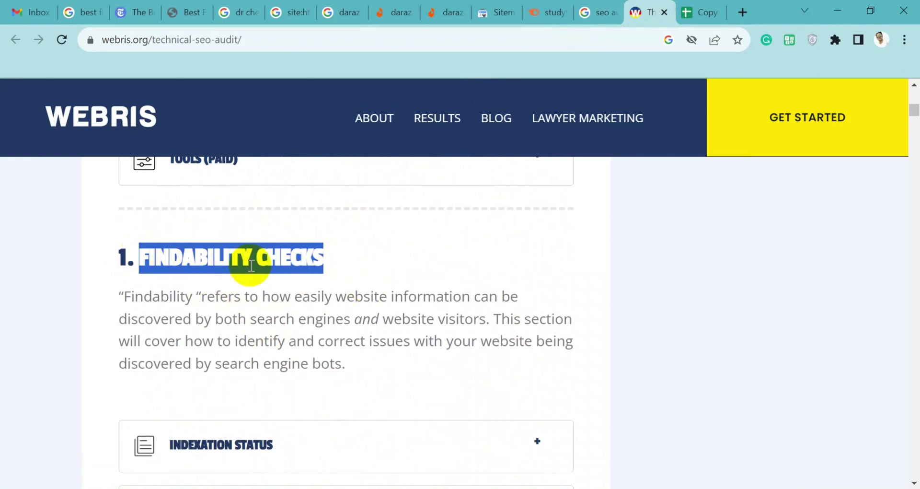
{"action": "left_click", "coordinate": [377, 277]}
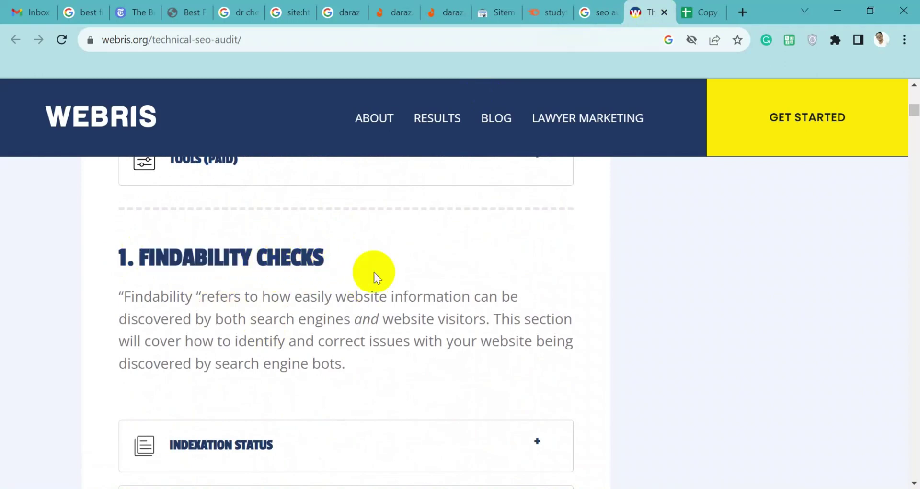
Step: Look through the collapsed topics under Findability Checks, from Indexation Status to the sitemap checks
{"action": "scroll", "coordinate": [374, 272], "scroll_direction": "down", "scroll_amount": 5}
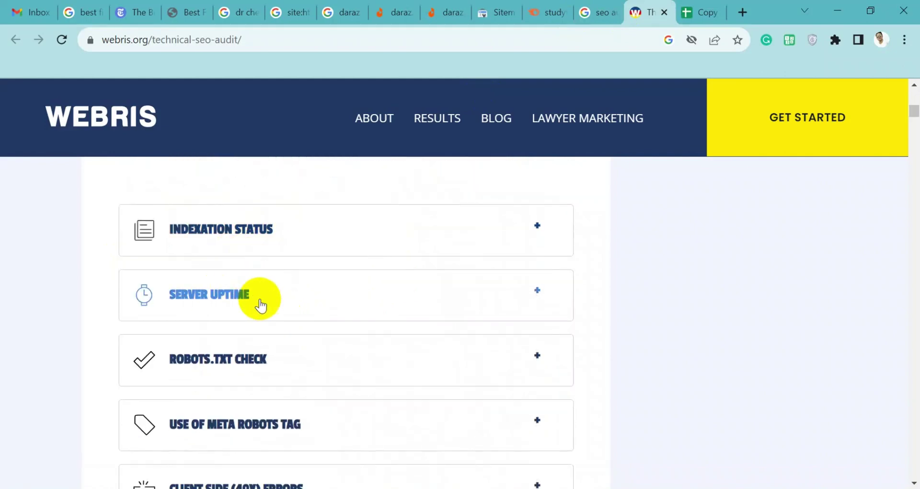
{"action": "scroll", "coordinate": [260, 306], "scroll_direction": "down", "scroll_amount": 7}
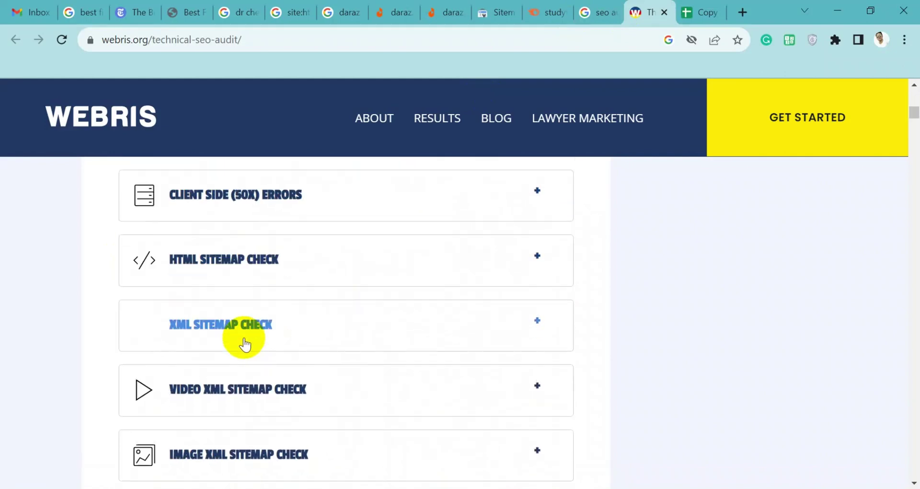
{"action": "scroll", "coordinate": [297, 349], "scroll_direction": "down", "scroll_amount": 2}
{"action": "scroll", "coordinate": [320, 345], "scroll_direction": "up", "scroll_amount": 13}
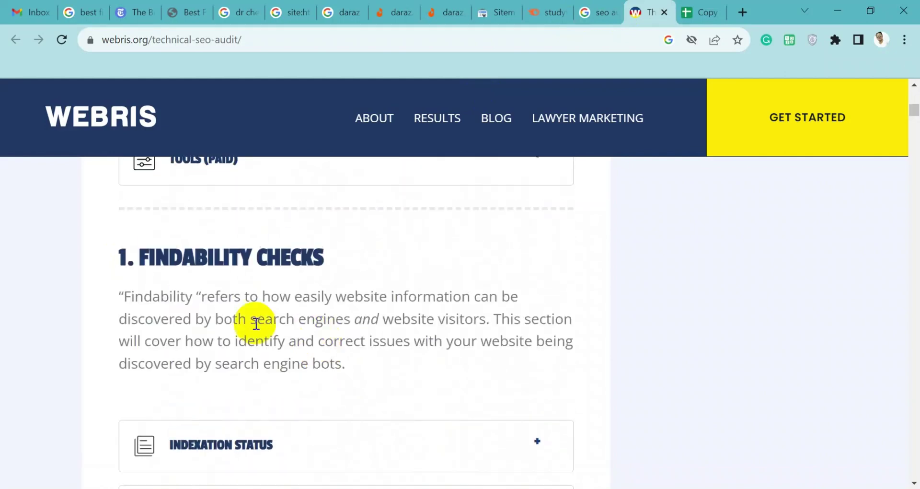
Step: Expand the Indexation Status topic and highlight its headings on what indexation is, why it matters and how to check the index rate
{"action": "scroll", "coordinate": [257, 324], "scroll_direction": "down", "scroll_amount": 3}
{"action": "left_click", "coordinate": [379, 312]}
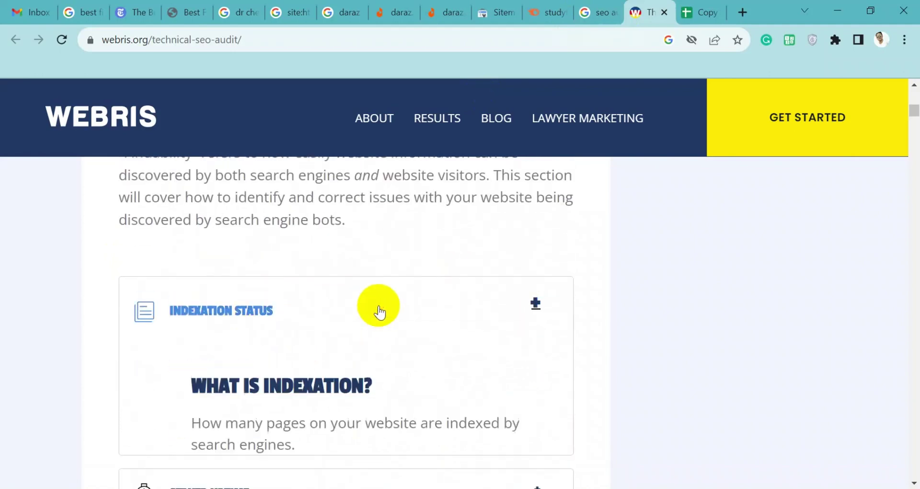
{"action": "scroll", "coordinate": [318, 304], "scroll_direction": "down", "scroll_amount": 3}
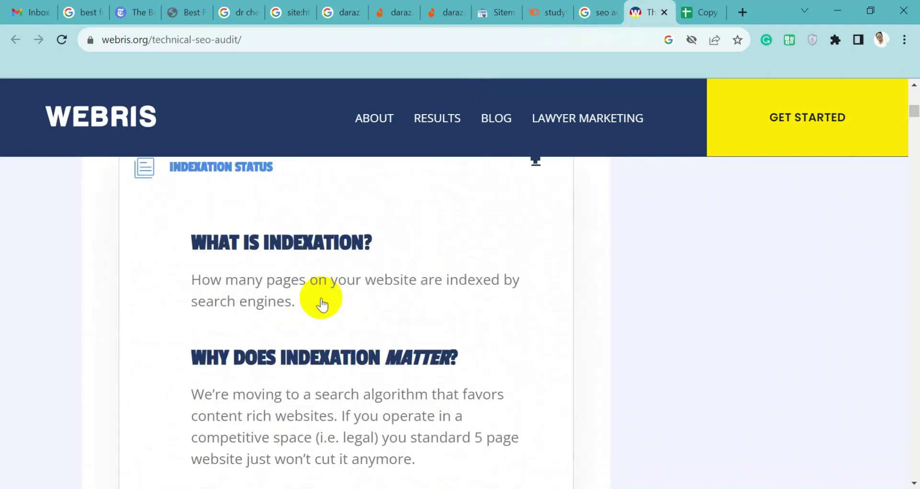
{"action": "left_click_drag", "start_coordinate": [197, 243], "coordinate": [340, 245]}
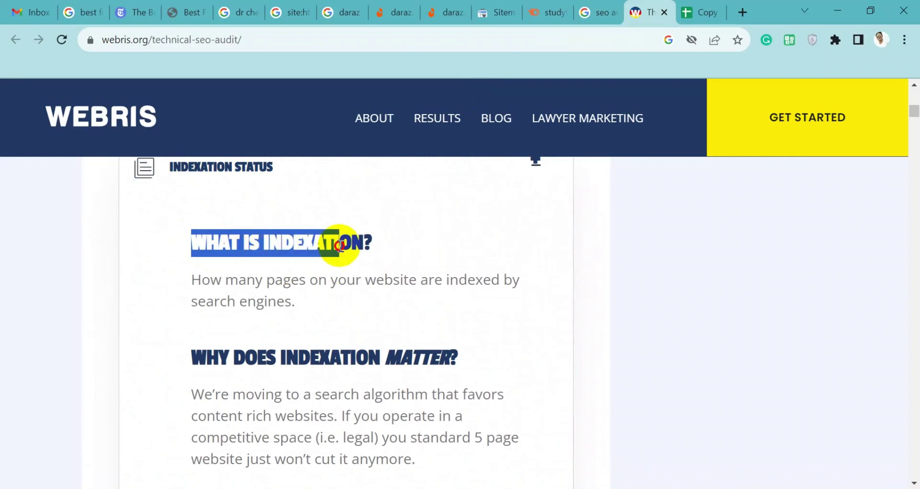
{"action": "scroll", "coordinate": [453, 304], "scroll_direction": "down", "scroll_amount": 1}
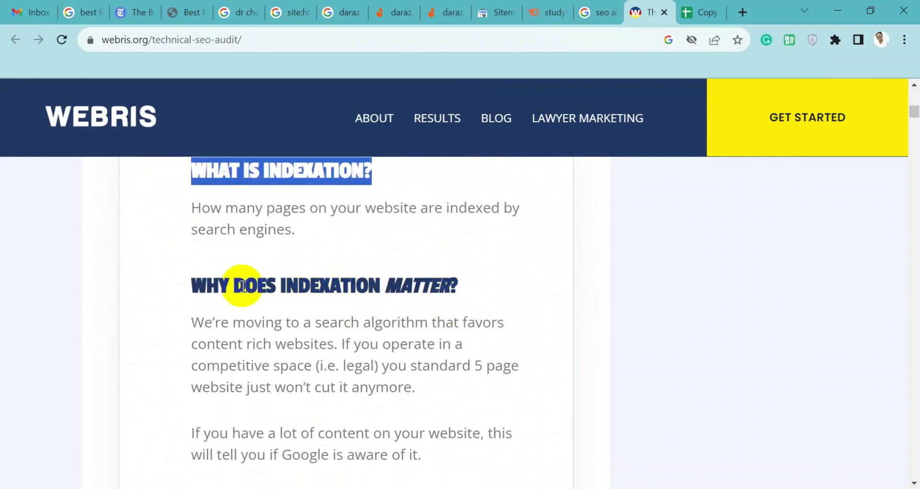
{"action": "left_click_drag", "start_coordinate": [311, 286], "coordinate": [477, 282]}
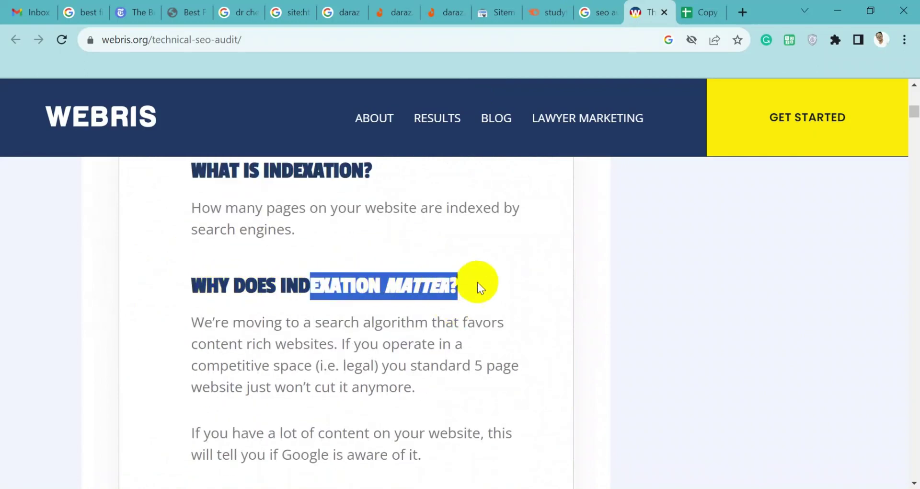
{"action": "scroll", "coordinate": [477, 282], "scroll_direction": "down", "scroll_amount": 7}
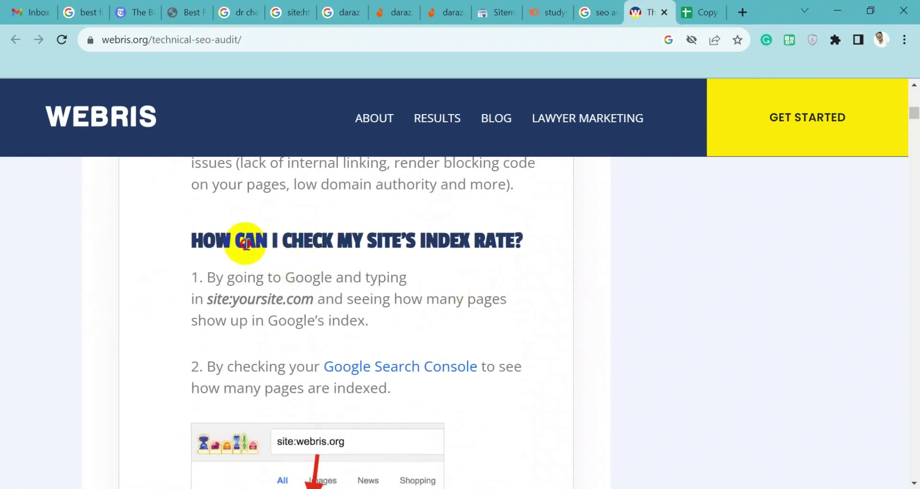
{"action": "left_click_drag", "start_coordinate": [245, 243], "coordinate": [520, 238]}
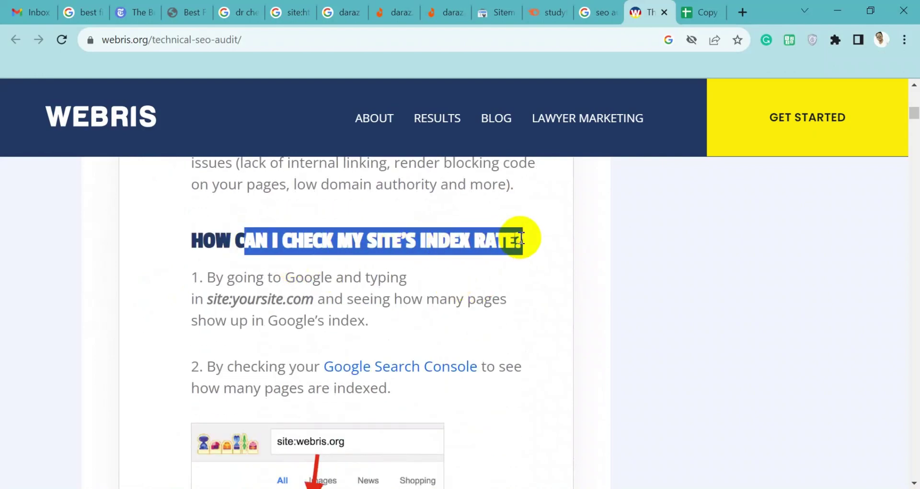
Step: Expand the Server Uptime topic and highlight its headings on why website uptime matters and how to check it
{"action": "scroll", "coordinate": [439, 275], "scroll_direction": "down", "scroll_amount": 10}
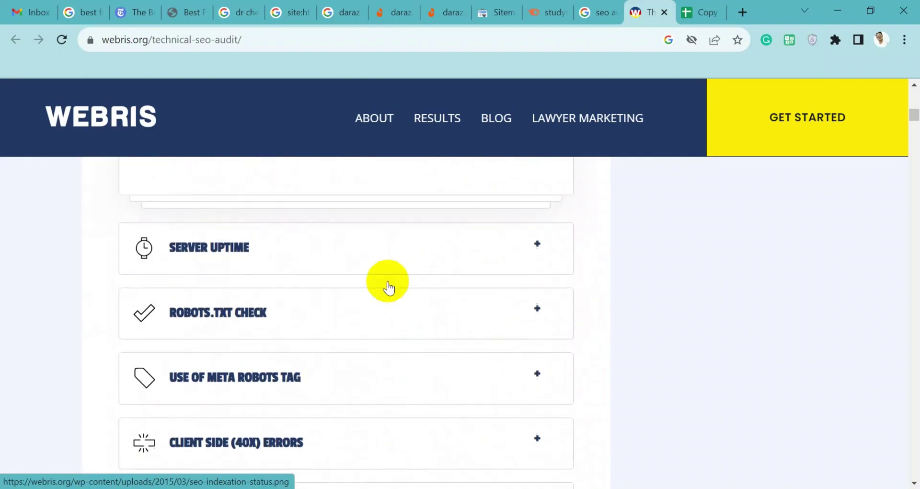
{"action": "left_click", "coordinate": [308, 253]}
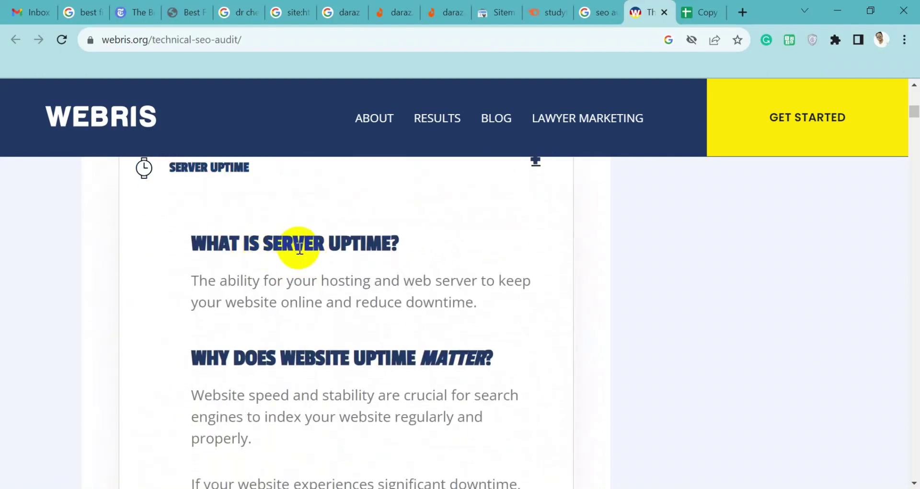
{"action": "scroll", "coordinate": [391, 253], "scroll_direction": "down", "scroll_amount": 2}
{"action": "left_click_drag", "start_coordinate": [235, 287], "coordinate": [453, 283]}
{"action": "scroll", "coordinate": [453, 282], "scroll_direction": "down", "scroll_amount": 6}
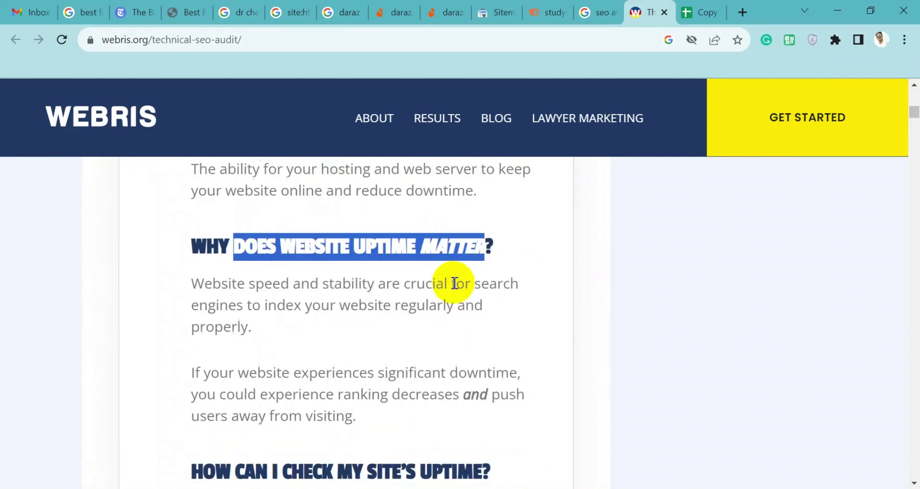
{"action": "left_click_drag", "start_coordinate": [278, 223], "coordinate": [482, 223]}
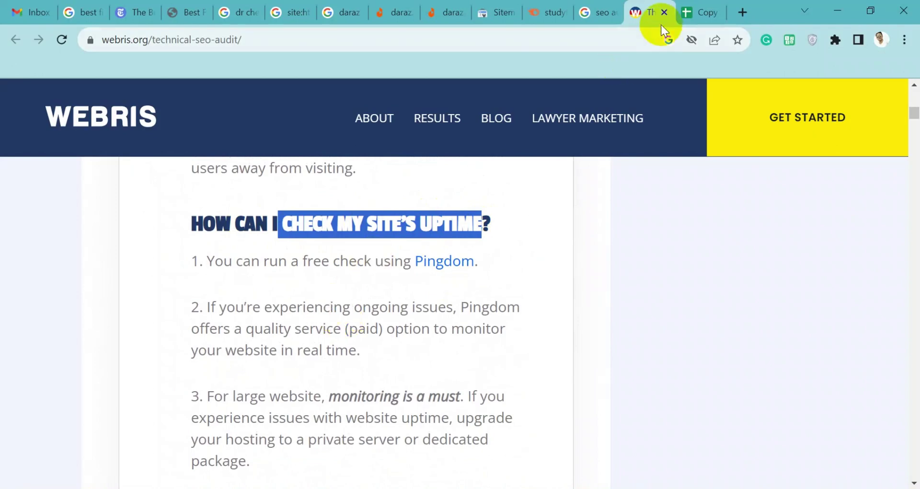
Step: Switch to the Technical SEO Checklist spreadsheet and view the status choices for the Crawl vs. Index Status item
{"action": "left_click", "coordinate": [697, 9]}
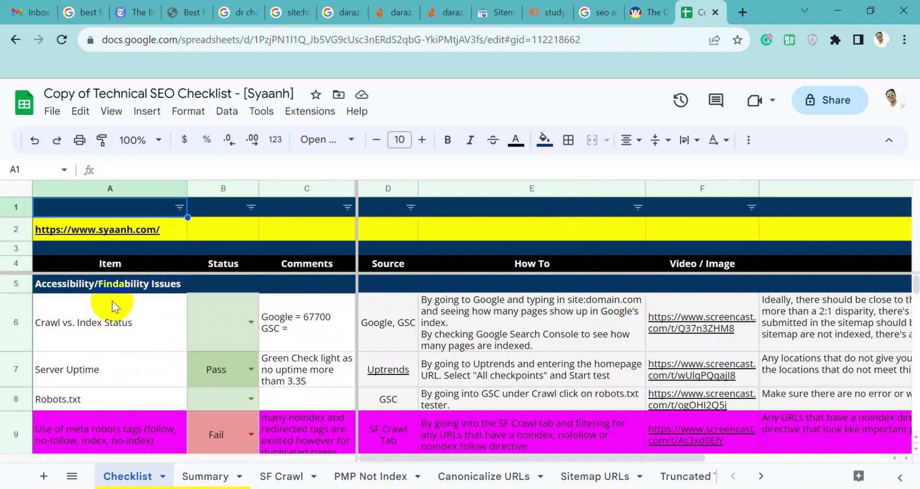
{"action": "left_click", "coordinate": [114, 318]}
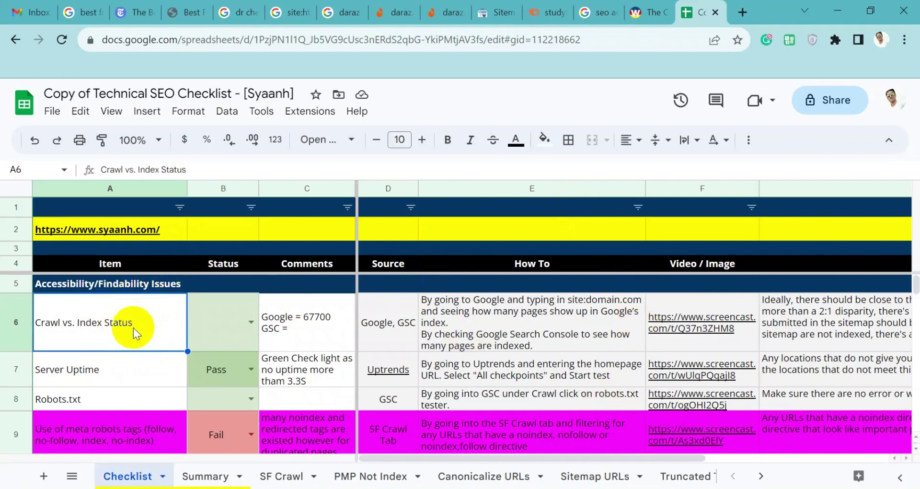
{"action": "left_click", "coordinate": [227, 327]}
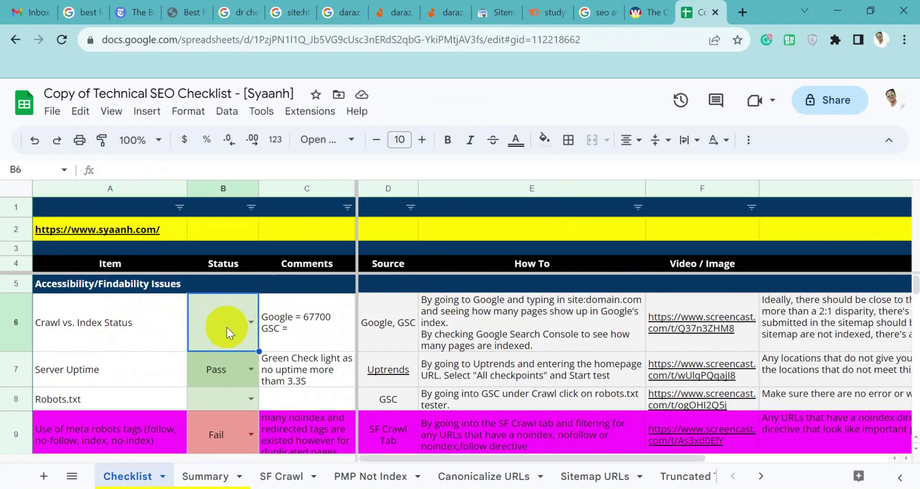
{"action": "left_click", "coordinate": [251, 323]}
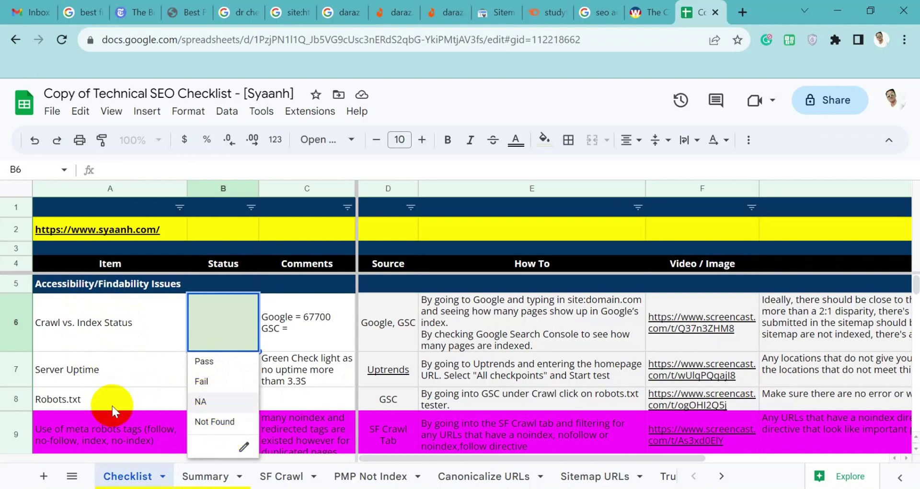
{"action": "left_click", "coordinate": [139, 393]}
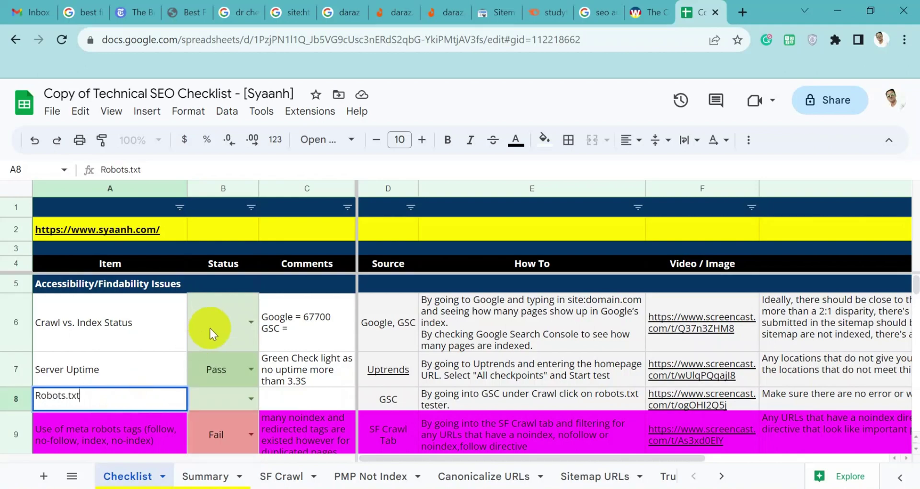
Step: Look through the Checklist sheet down to the Page Speed items and return to the Accessibility/Findability Issues section
{"action": "scroll", "coordinate": [210, 329], "scroll_direction": "down", "scroll_amount": 5}
{"action": "scroll", "coordinate": [192, 364], "scroll_direction": "down", "scroll_amount": 20}
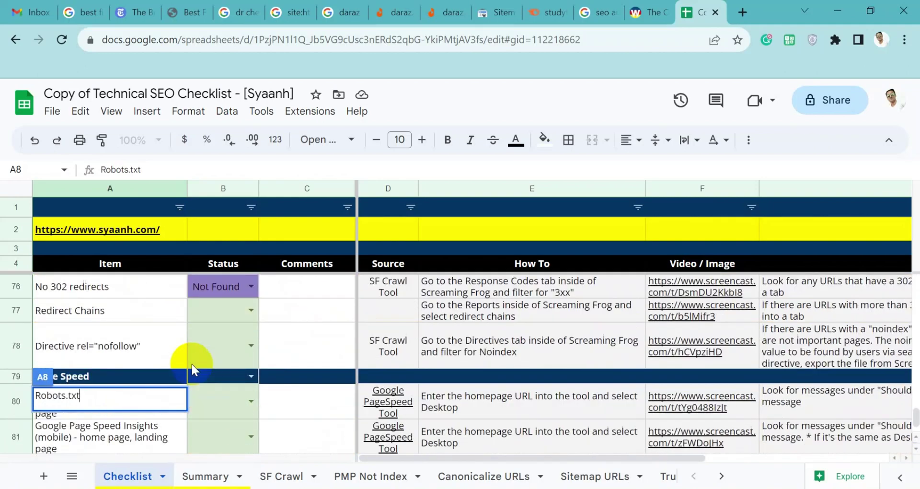
{"action": "scroll", "coordinate": [191, 364], "scroll_direction": "up", "scroll_amount": 1}
{"action": "scroll", "coordinate": [192, 365], "scroll_direction": "down", "scroll_amount": 1}
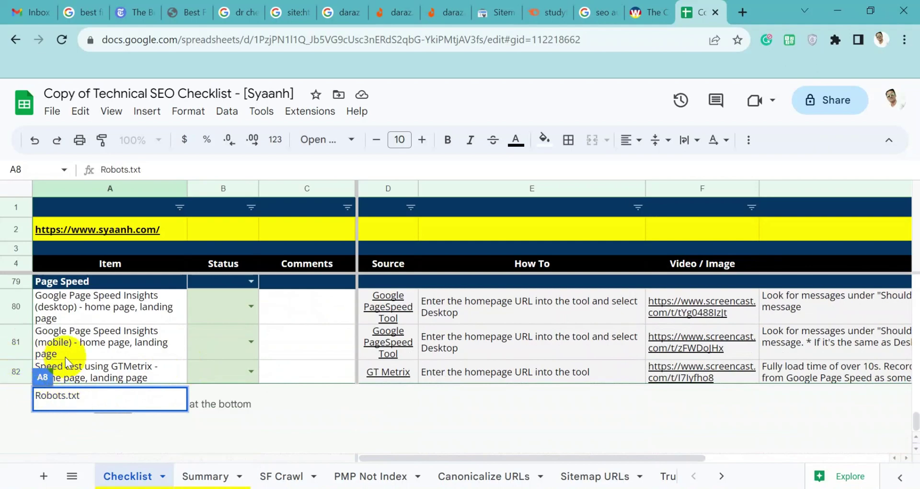
{"action": "scroll", "coordinate": [199, 349], "scroll_direction": "up", "scroll_amount": 20}
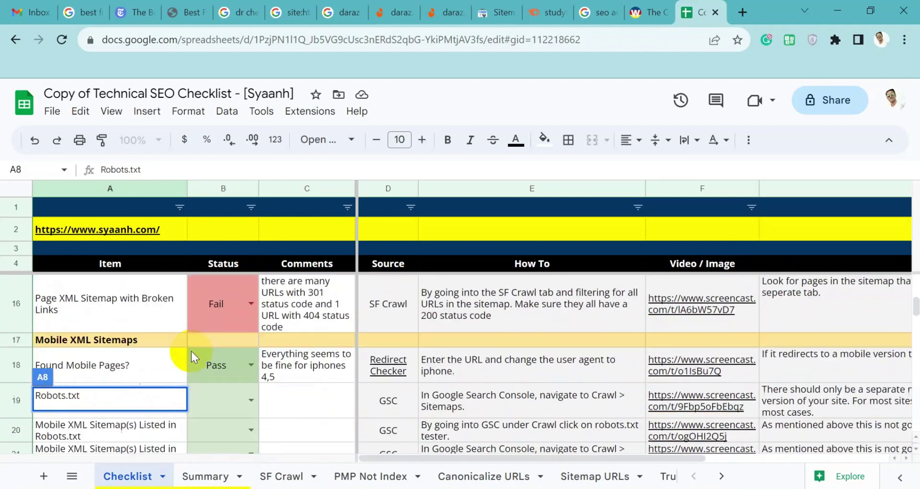
{"action": "scroll", "coordinate": [192, 355], "scroll_direction": "up", "scroll_amount": 5}
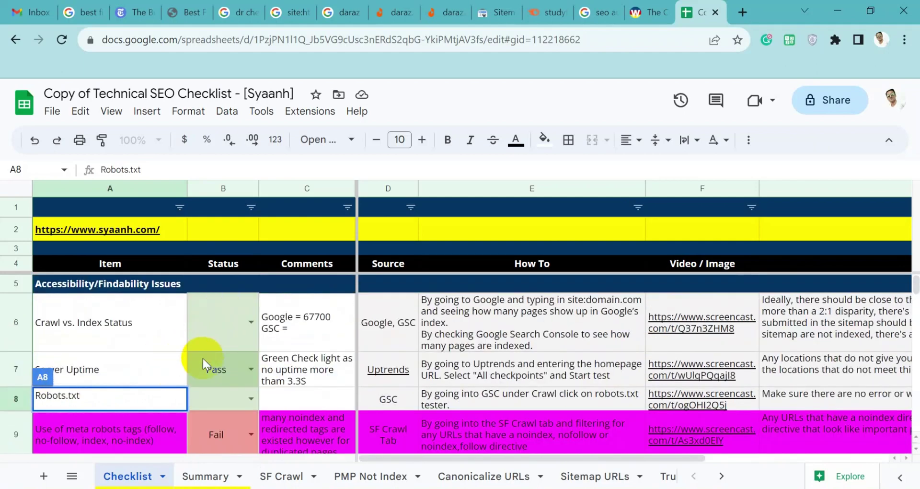
Step: Revisit the Server Uptime topic in the WEBRIS article and switch back to the checklist spreadsheet
{"action": "left_click", "coordinate": [636, 6]}
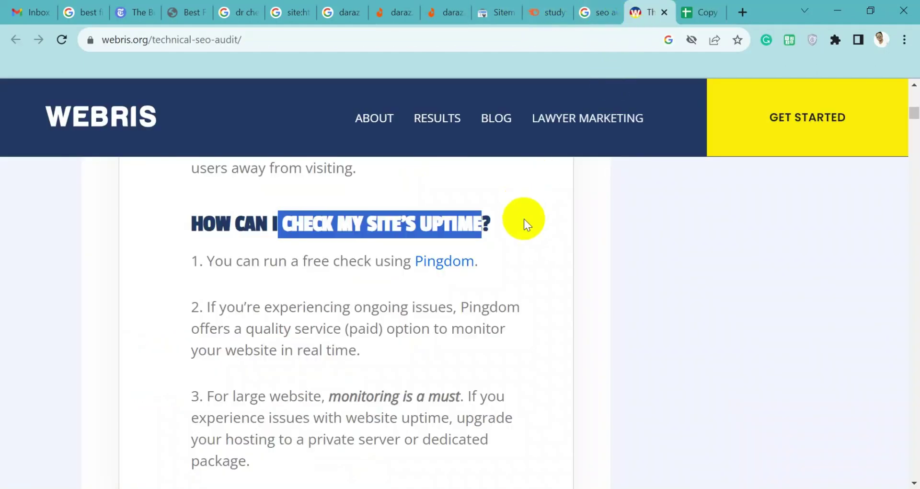
{"action": "left_click", "coordinate": [592, 240]}
{"action": "left_click", "coordinate": [706, 10]}
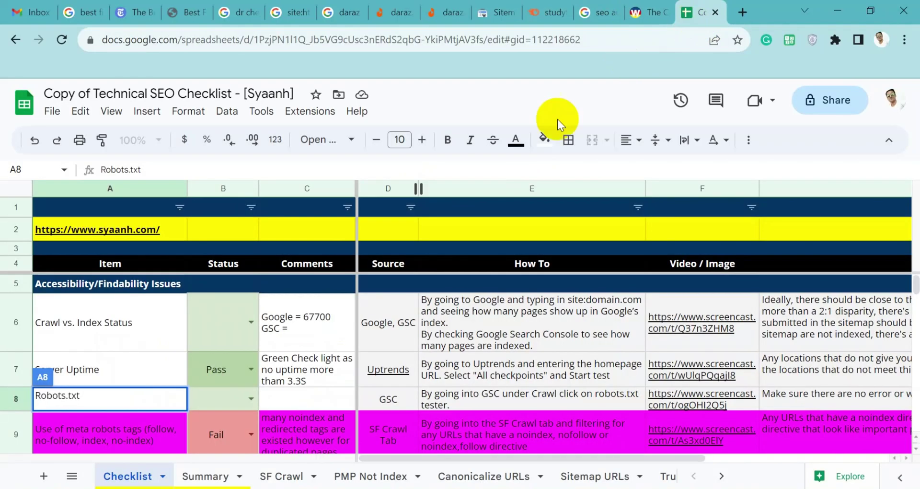
Step: Review the checklist items again, including the breadcrumb and page speed checks, leaving the Robots.txt cell and ending at the first section
{"action": "scroll", "coordinate": [498, 336], "scroll_direction": "down", "scroll_amount": 8}
{"action": "scroll", "coordinate": [510, 356], "scroll_direction": "down", "scroll_amount": 10}
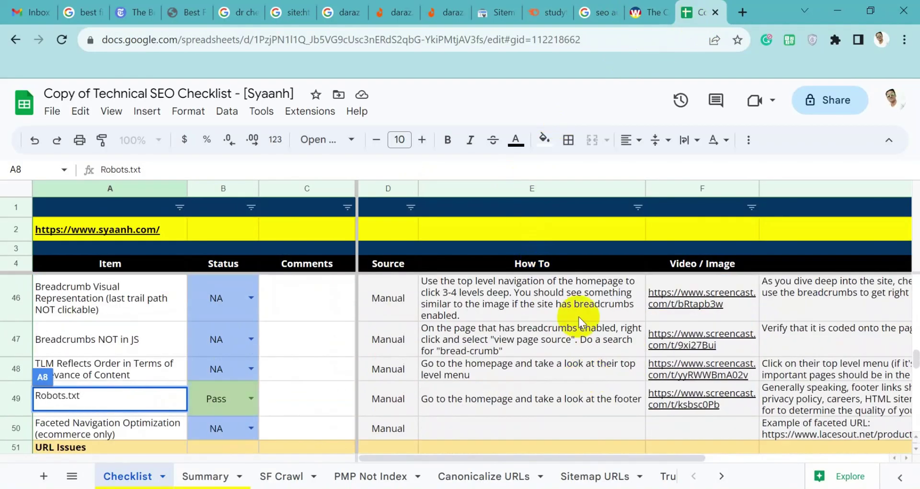
{"action": "left_click", "coordinate": [309, 356]}
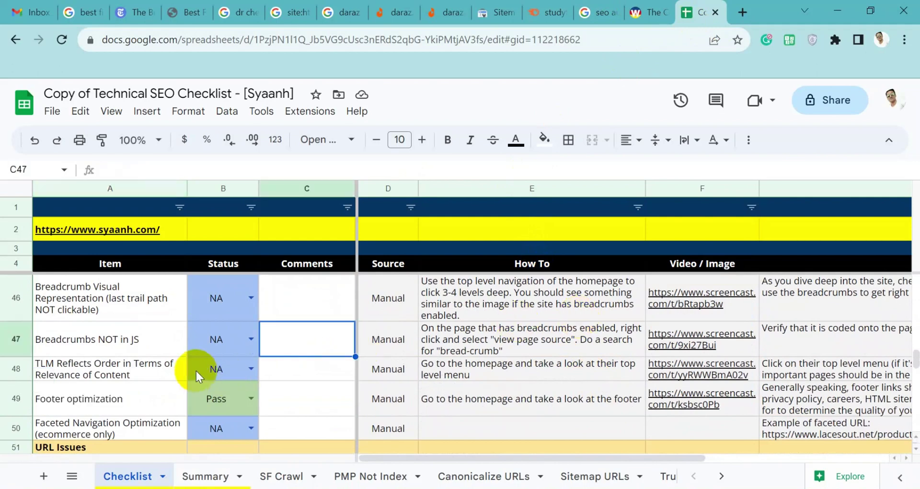
{"action": "scroll", "coordinate": [196, 369], "scroll_direction": "down", "scroll_amount": 4}
{"action": "scroll", "coordinate": [195, 368], "scroll_direction": "down", "scroll_amount": 12}
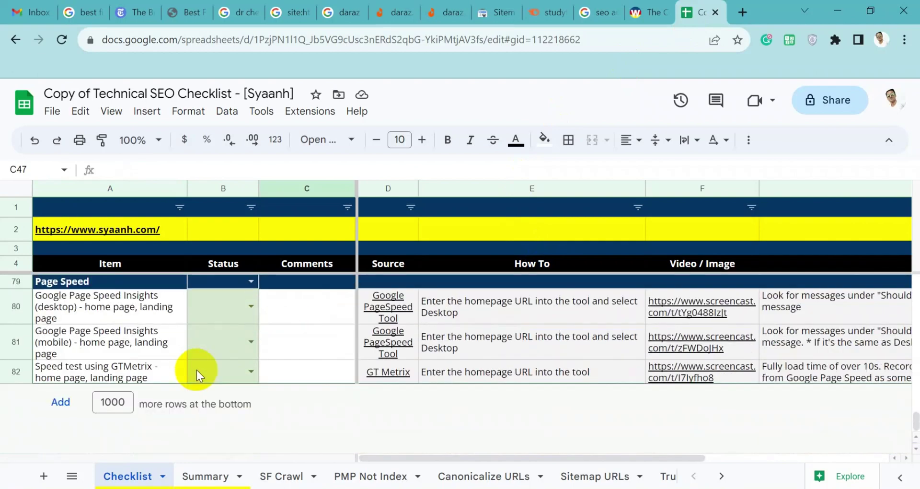
{"action": "scroll", "coordinate": [197, 370], "scroll_direction": "up", "scroll_amount": 8}
{"action": "scroll", "coordinate": [196, 370], "scroll_direction": "up", "scroll_amount": 15}
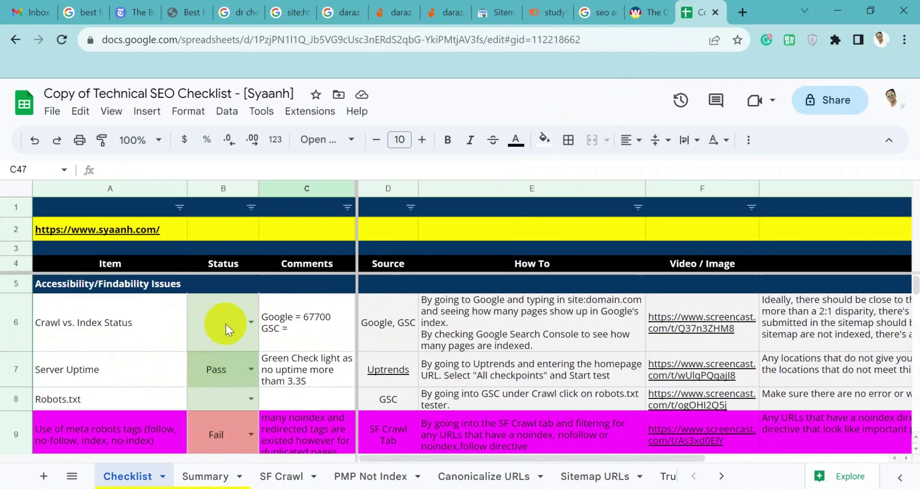
Step: Point out the status, comment and source cells for Crawl vs. Index Status, plus the Server Uptime comment
{"action": "left_click", "coordinate": [226, 323]}
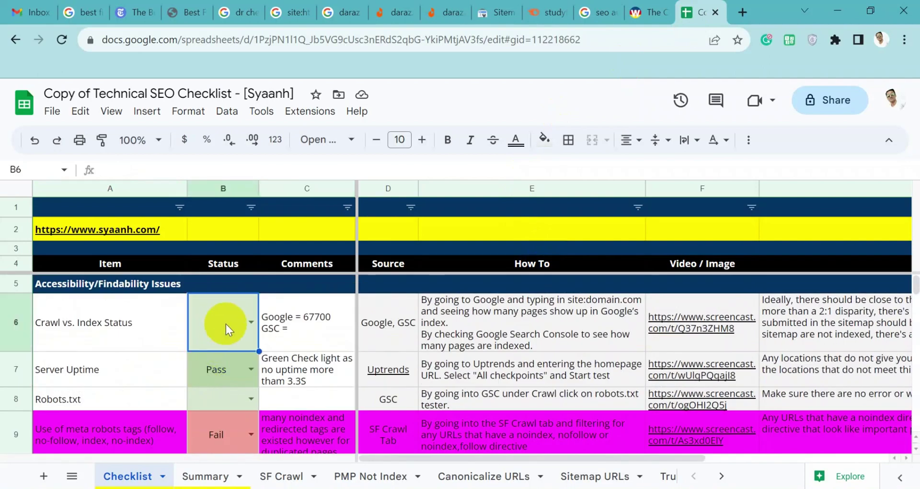
{"action": "left_click", "coordinate": [307, 321]}
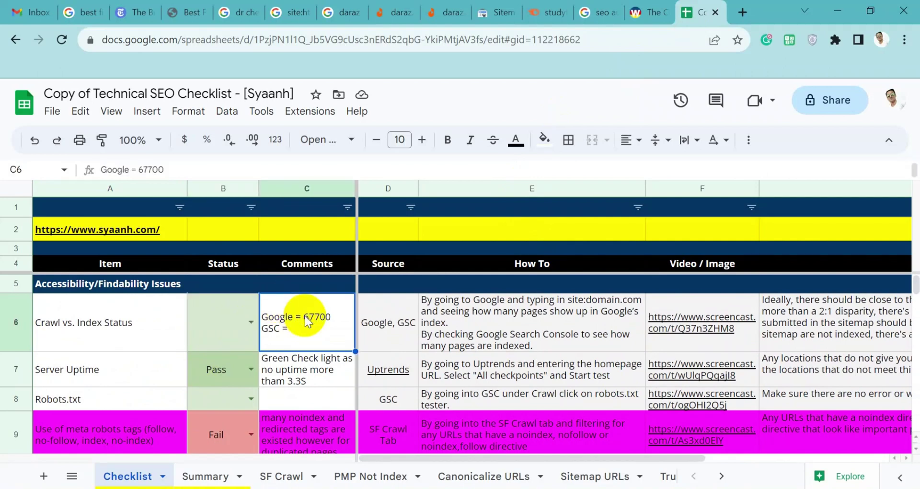
{"action": "left_click", "coordinate": [384, 332]}
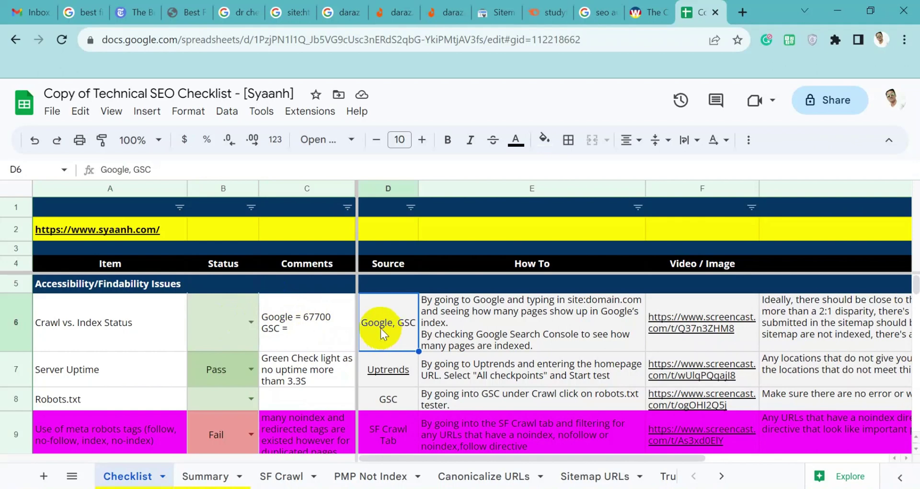
{"action": "left_click", "coordinate": [319, 361]}
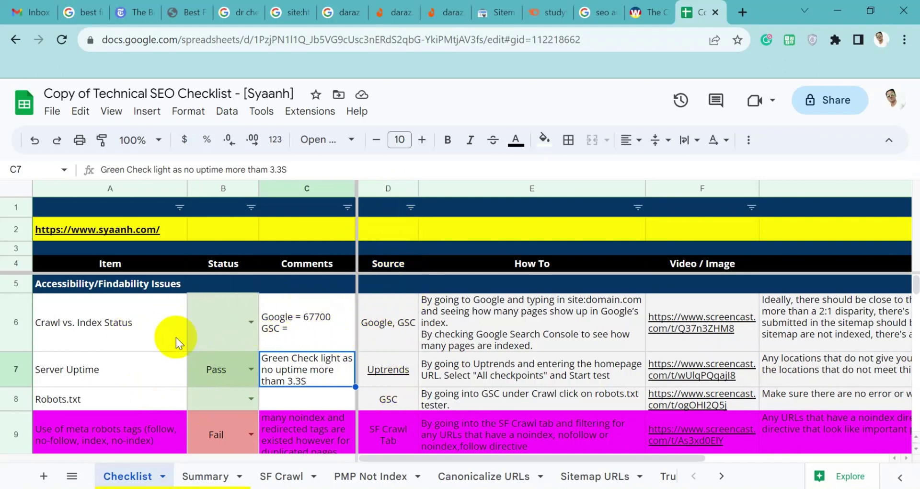
Step: Examine the source, How To instructions, video link and explanatory notes for the Crawl vs. Index Status item
{"action": "left_click", "coordinate": [387, 311]}
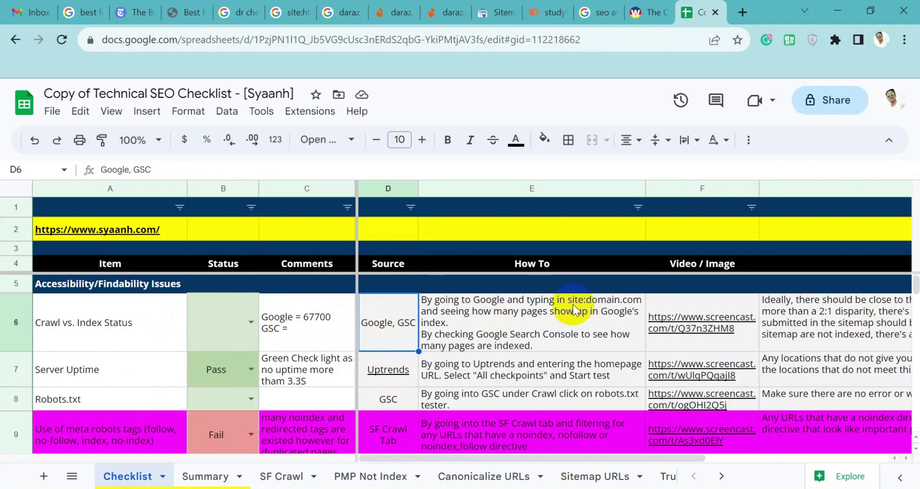
{"action": "left_click", "coordinate": [527, 306]}
{"action": "left_click", "coordinate": [387, 330]}
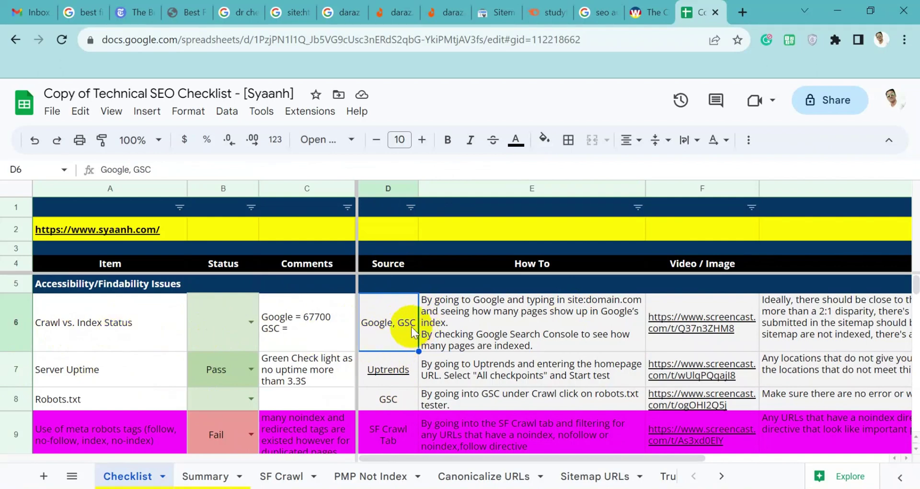
{"action": "left_click", "coordinate": [501, 310]}
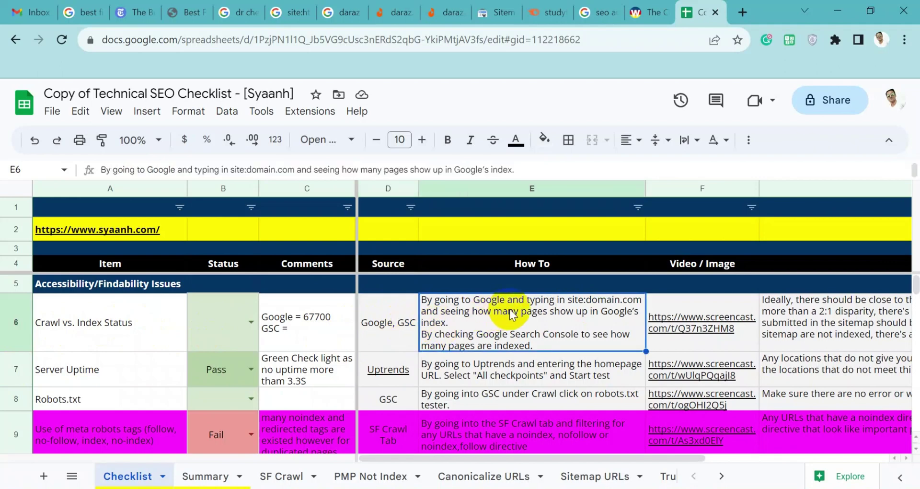
{"action": "left_click", "coordinate": [702, 300]}
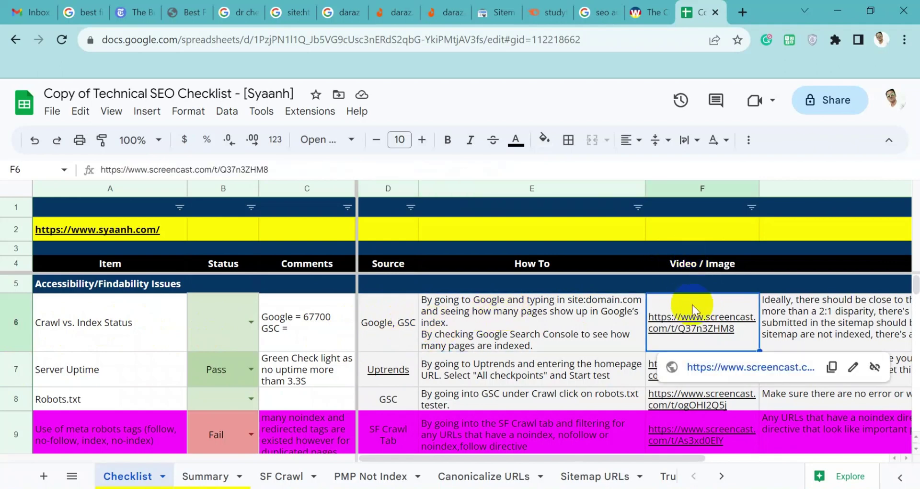
{"action": "left_click", "coordinate": [799, 312]}
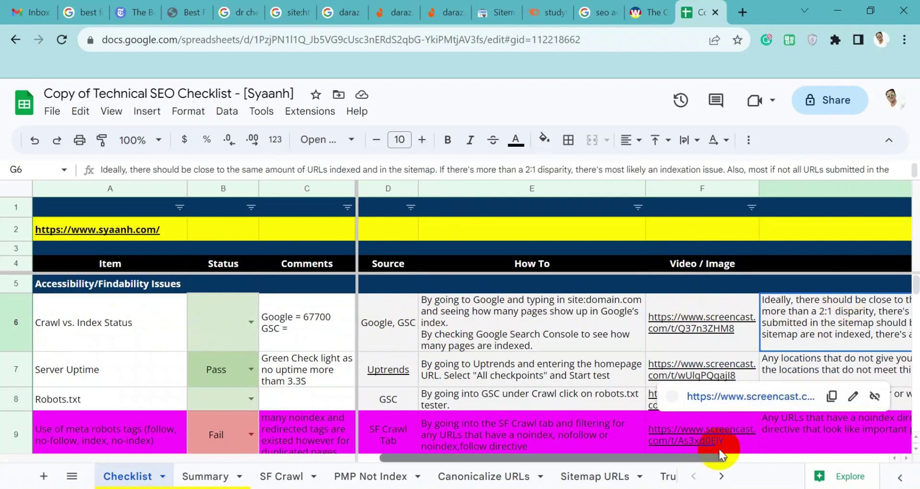
{"action": "left_click_drag", "start_coordinate": [719, 450], "coordinate": [548, 450]}
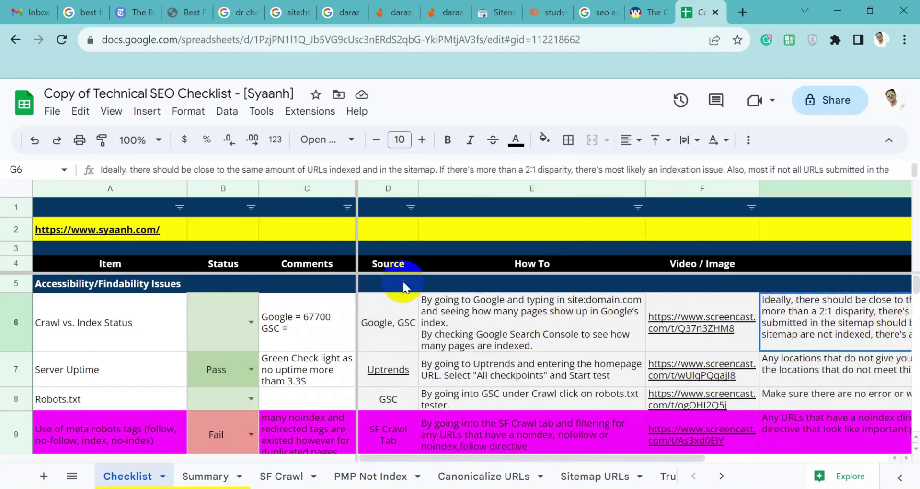
Step: Go through the How To instructions for Crawl vs. Index Status, Server Uptime, Robots.txt and meta robots tags
{"action": "left_click", "coordinate": [490, 314]}
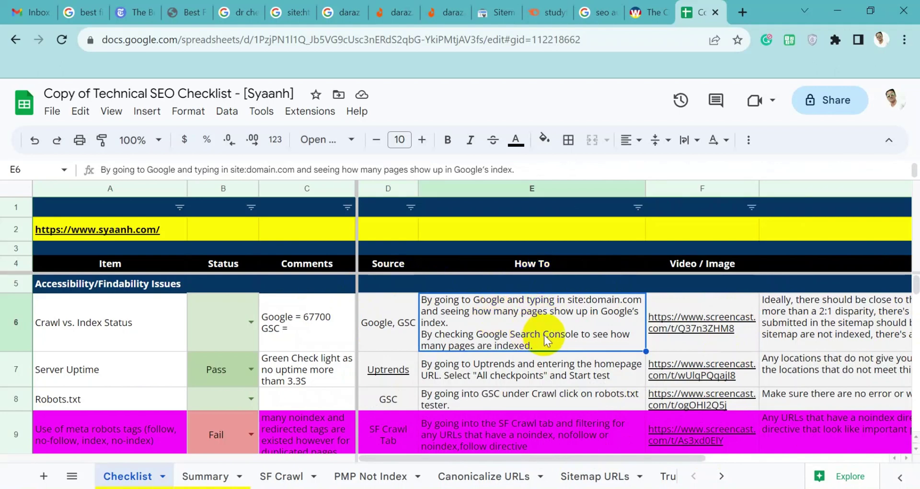
{"action": "left_click", "coordinate": [549, 374]}
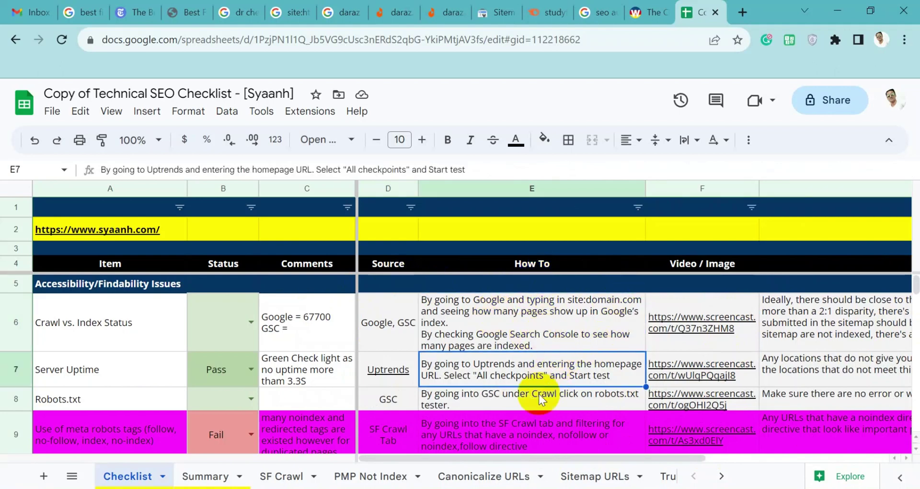
{"action": "left_click", "coordinate": [537, 395]}
{"action": "left_click", "coordinate": [555, 425]}
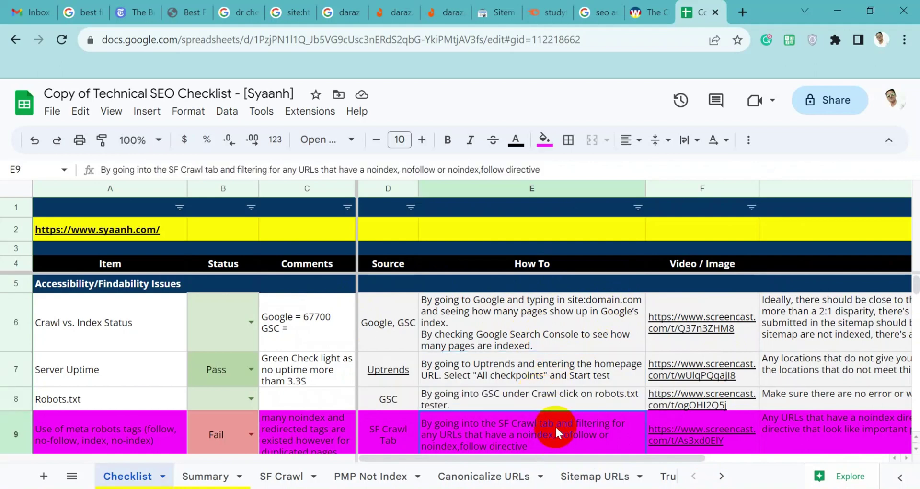